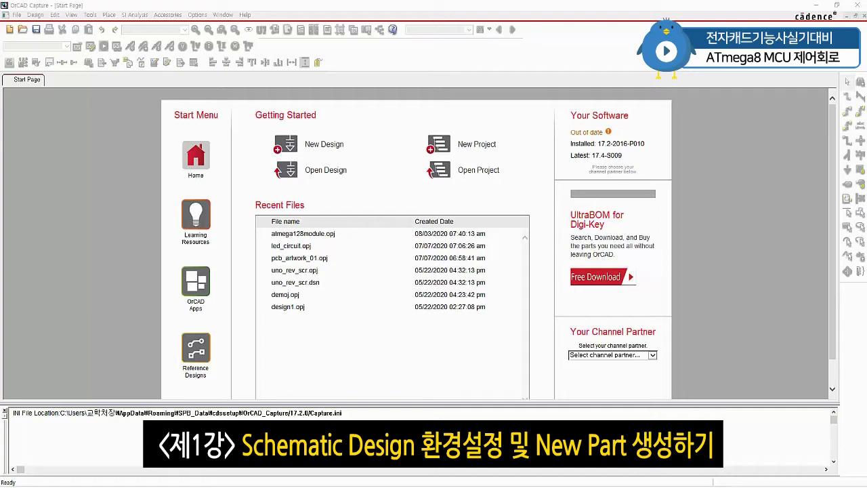
Start a new project and set its location to the C:\Control Board folder
click(19, 18)
mouse_move(30, 21)
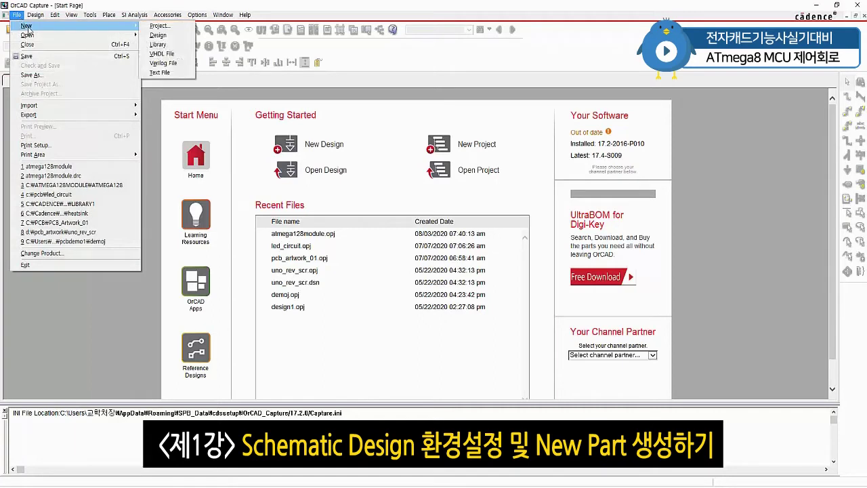
click(161, 25)
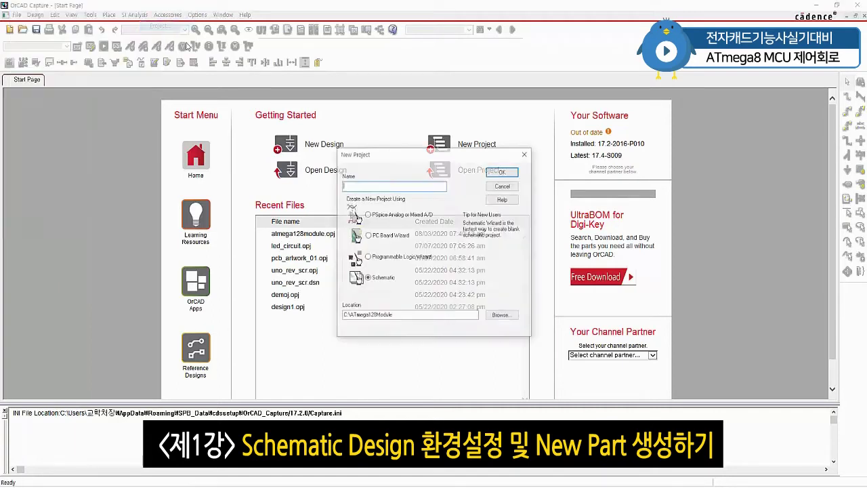
click(501, 316)
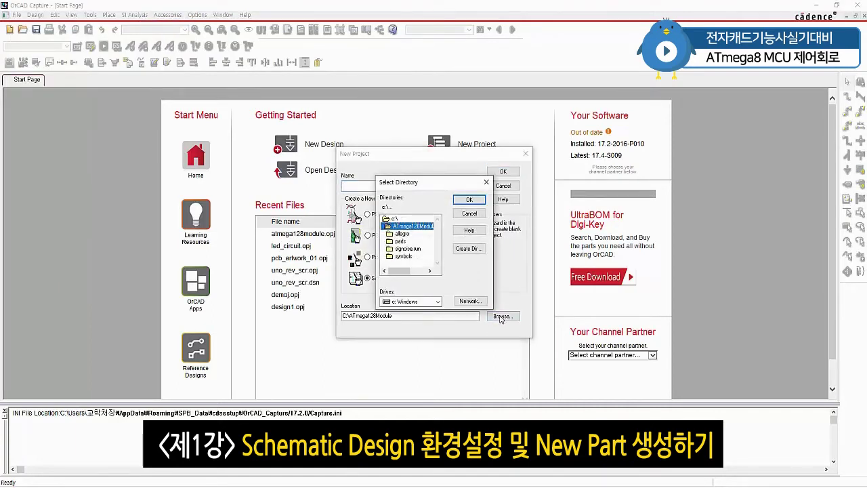
double_click(395, 218)
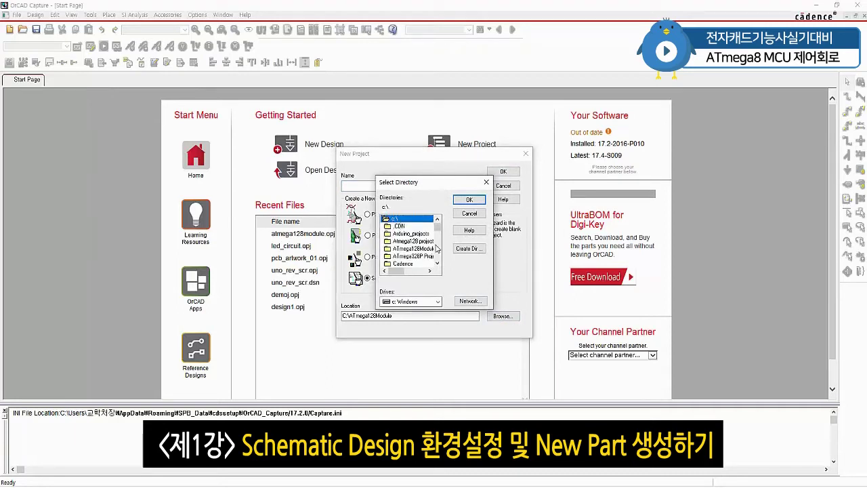
drag(438, 231, 439, 237)
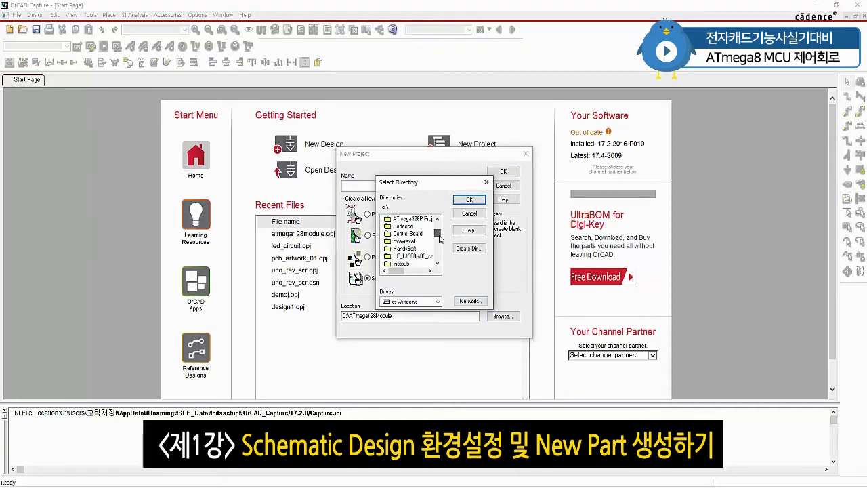
double_click(410, 233)
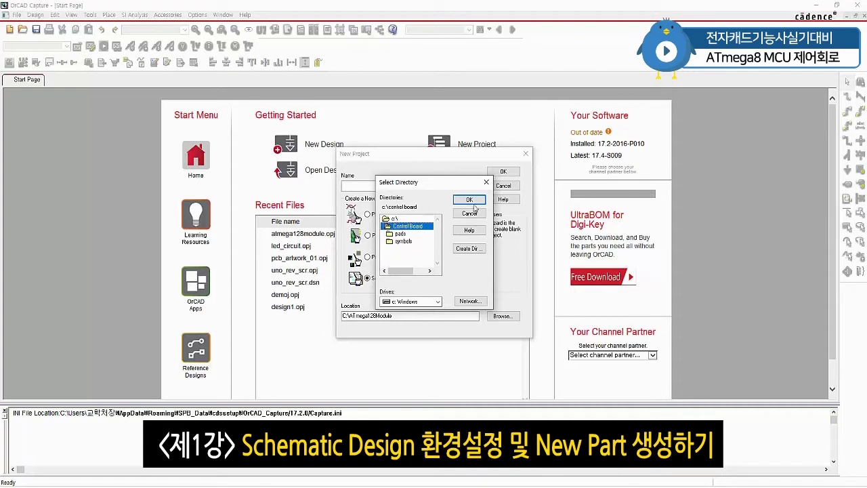
click(476, 201)
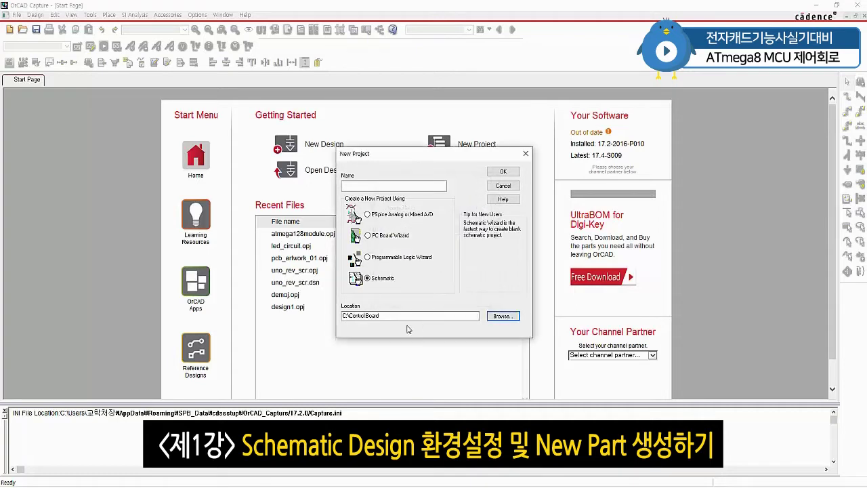
Name the project ATmega8 Control Circuit and create it as a Schematic project
click(379, 186)
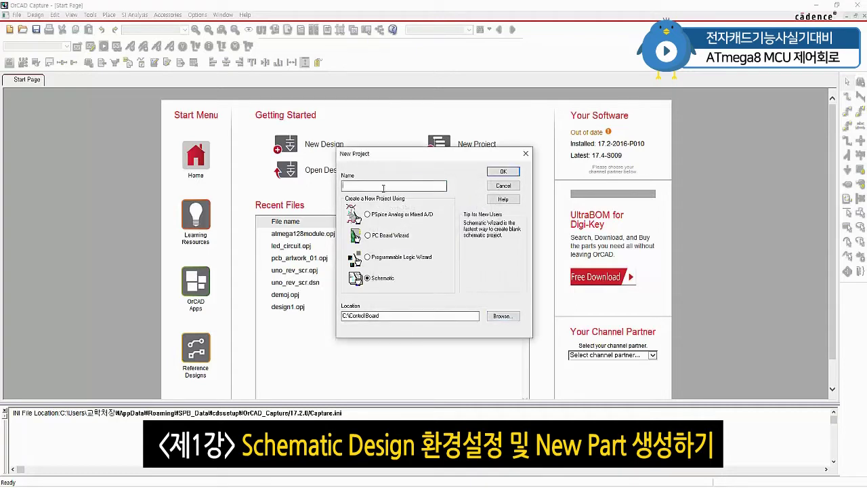
text(ATmega8 Control Circuit)
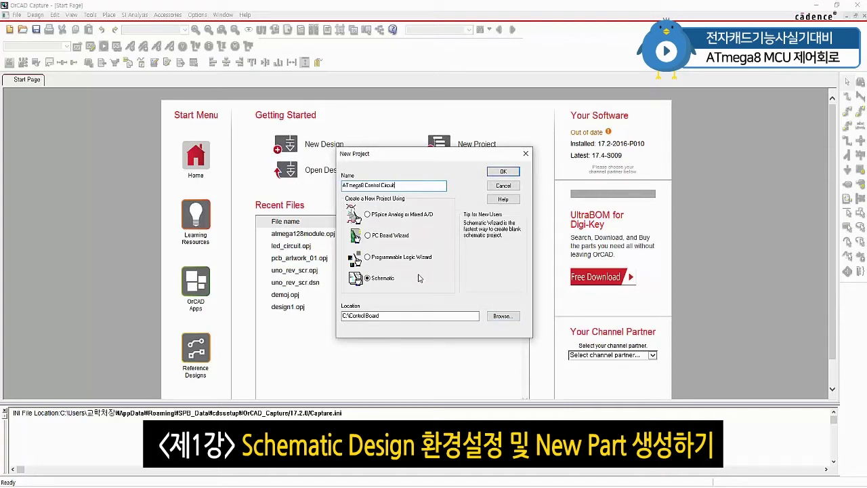
key(ctrl+2)
drag(363, 285, 393, 285)
click(501, 173)
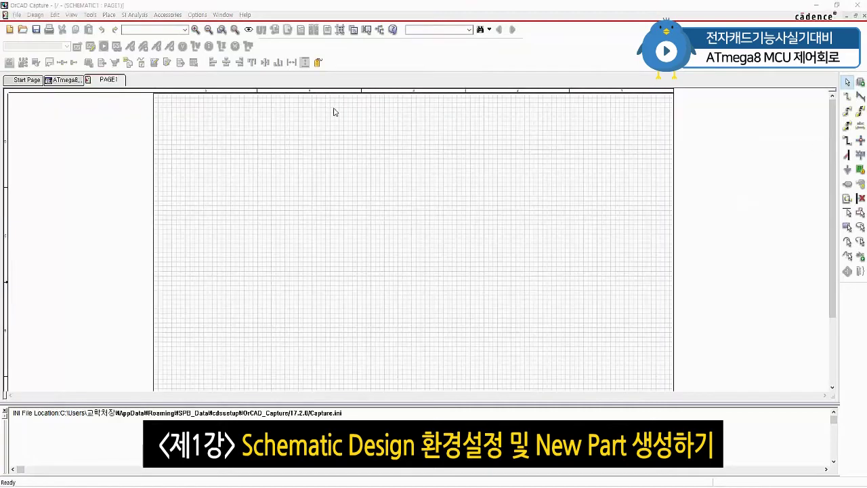
Shrink the session log to enlarge the schematic page area, and accept the page properties with millimeter units and A4 size
drag(300, 405, 300, 459)
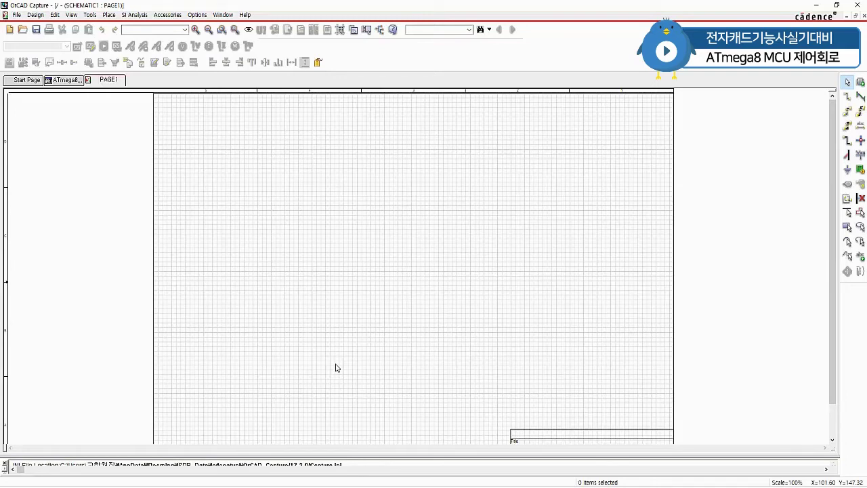
click(200, 15)
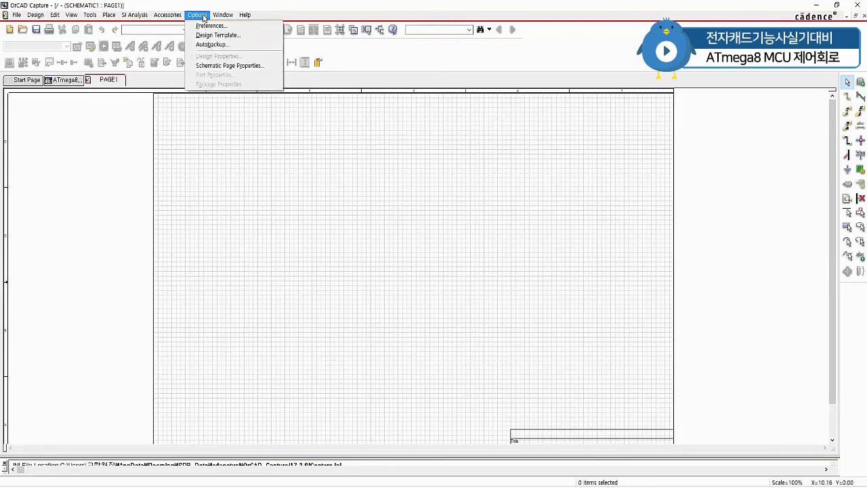
click(256, 65)
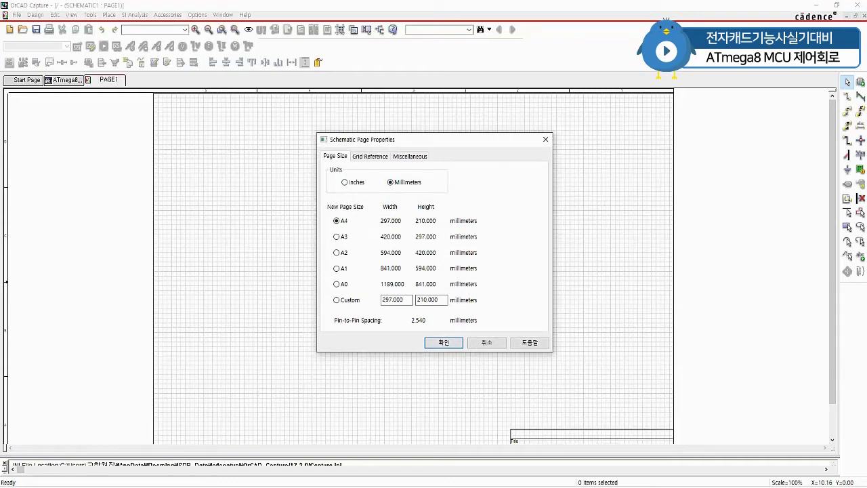
click(369, 157)
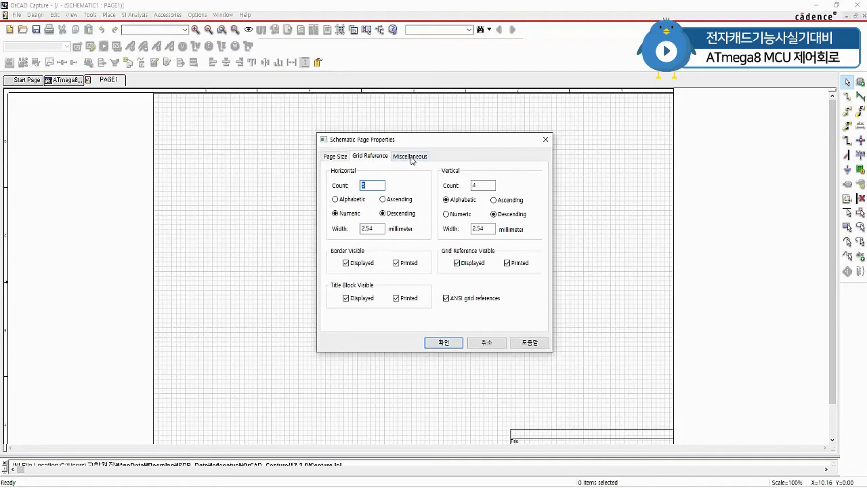
click(379, 159)
click(336, 157)
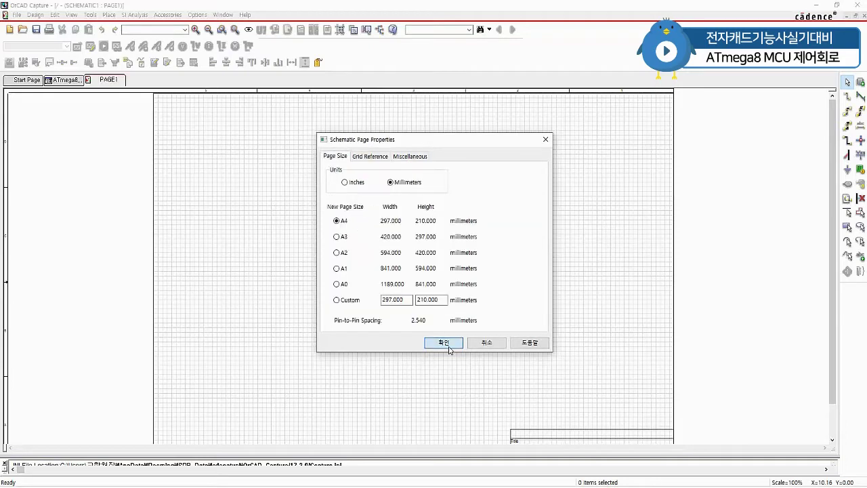
click(447, 344)
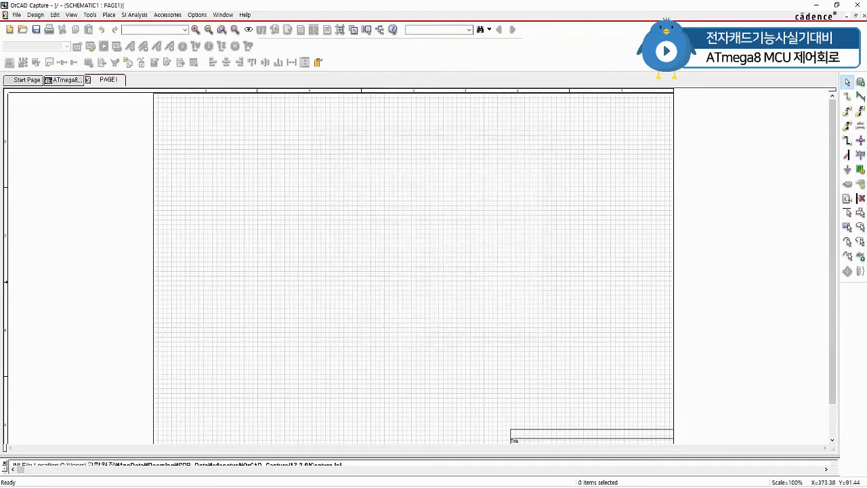
Examine the color preferences and the grid style settings for the schematic page and for parts and symbols
click(199, 15)
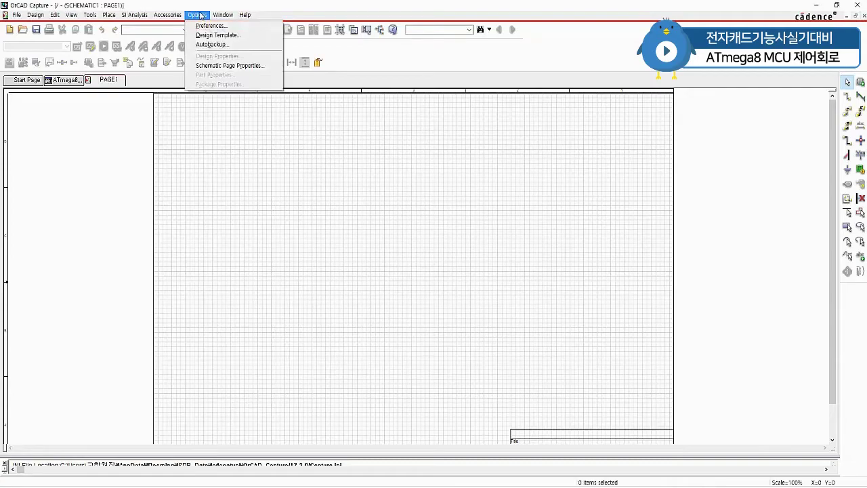
click(207, 25)
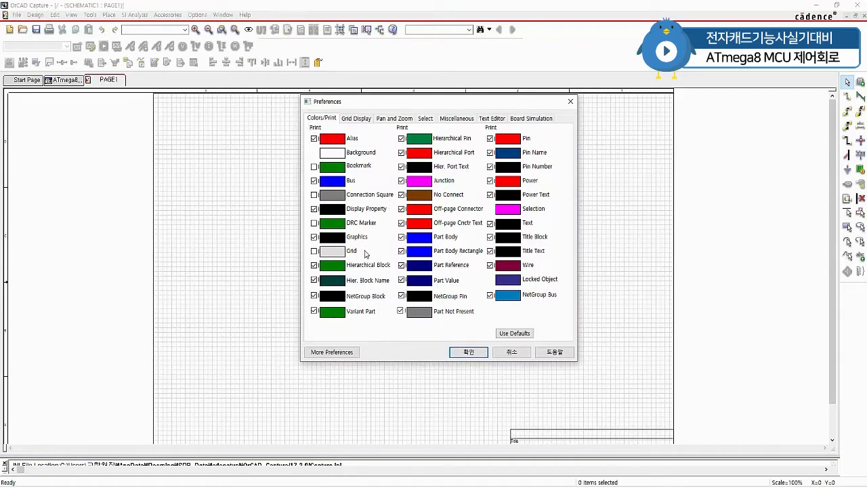
click(357, 120)
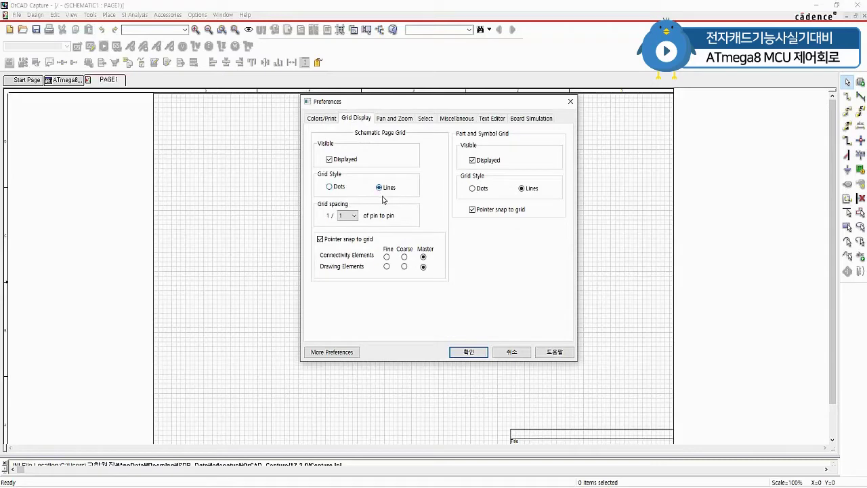
drag(376, 197, 397, 197)
drag(517, 196, 537, 195)
Check the junction dot size and intertool communication settings in the miscellaneous preferences, and accept the preferences
click(454, 119)
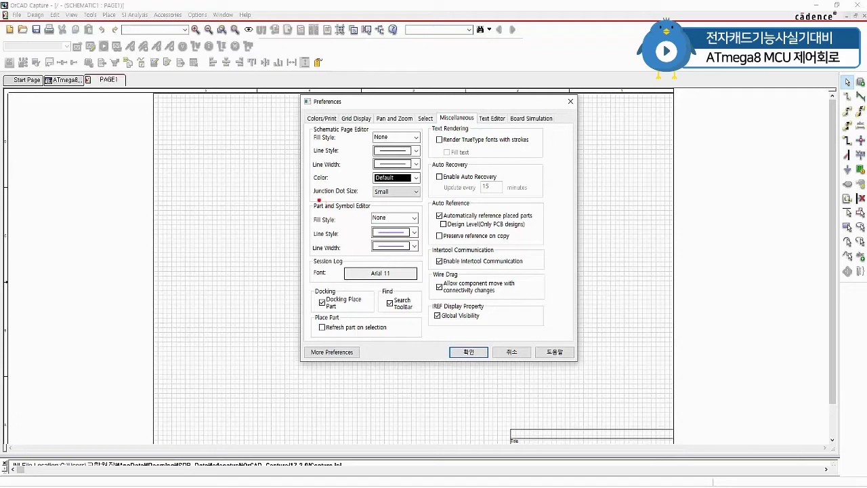
drag(314, 200, 421, 200)
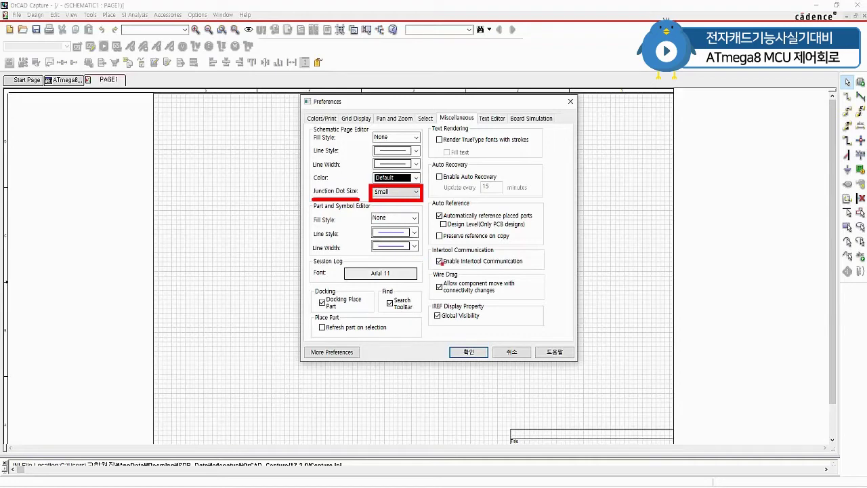
mouse_move(425, 243)
mouse_down()
mouse_move(433, 271)
mouse_move(544, 273)
mouse_up()
drag(432, 257, 439, 259)
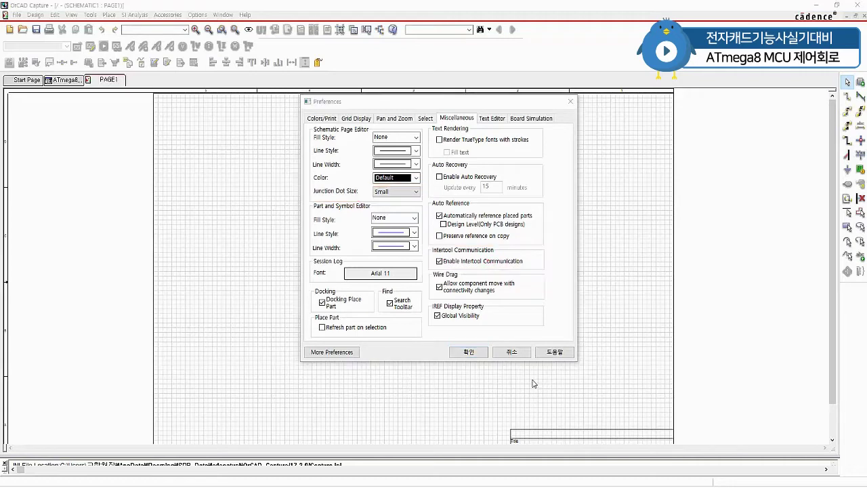
click(468, 353)
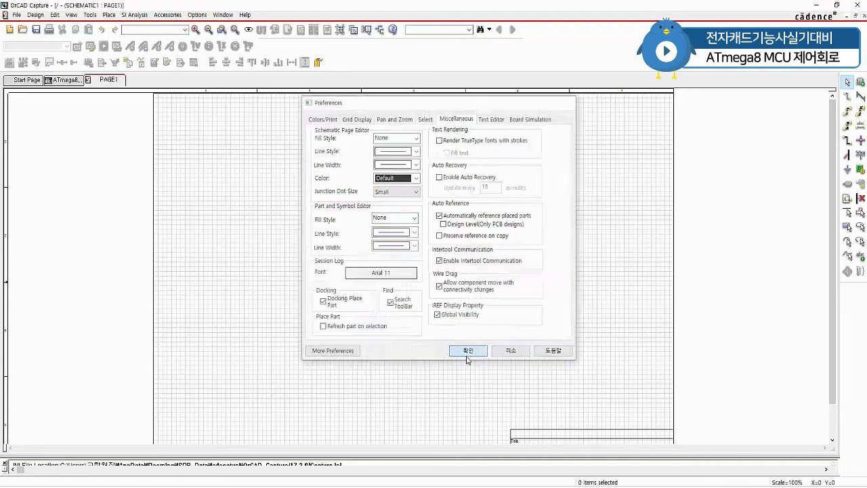
Set the autobackup directory to the C:\Control Board folder and accept the multi-level backup settings
click(197, 15)
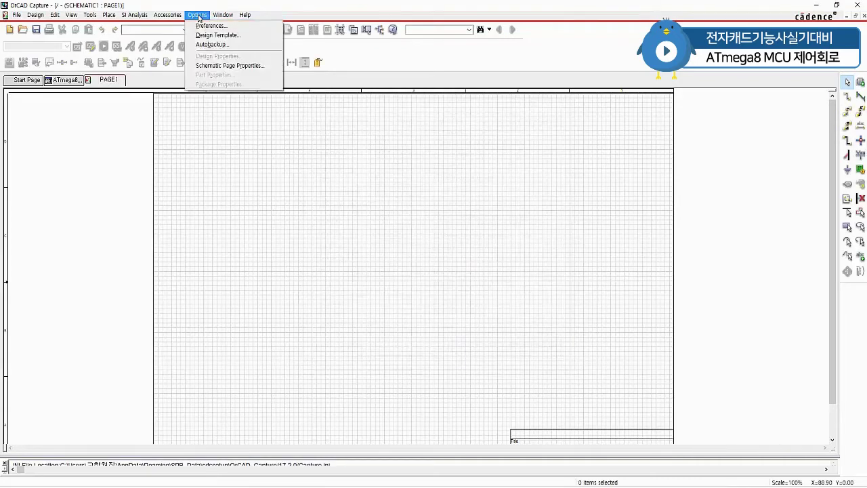
click(212, 45)
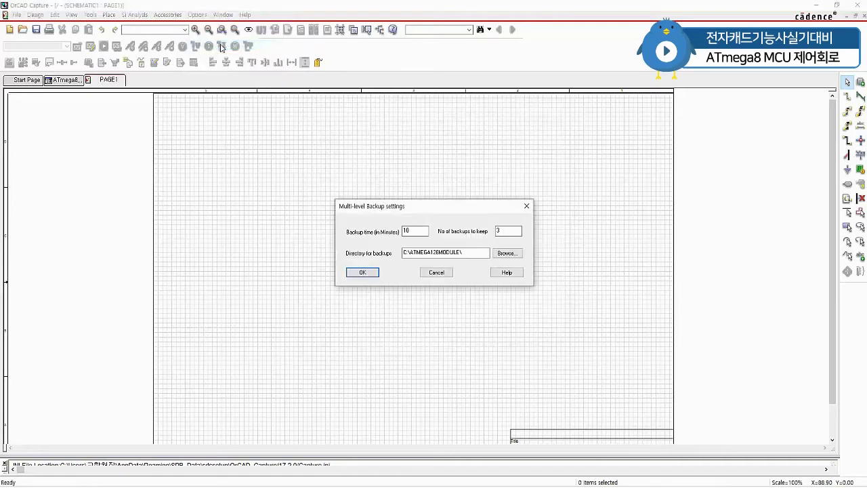
drag(460, 207, 466, 176)
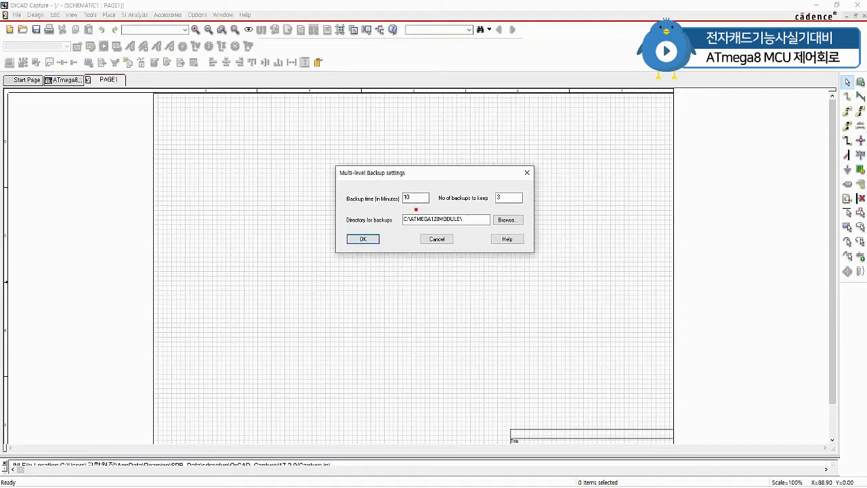
drag(403, 206, 520, 201)
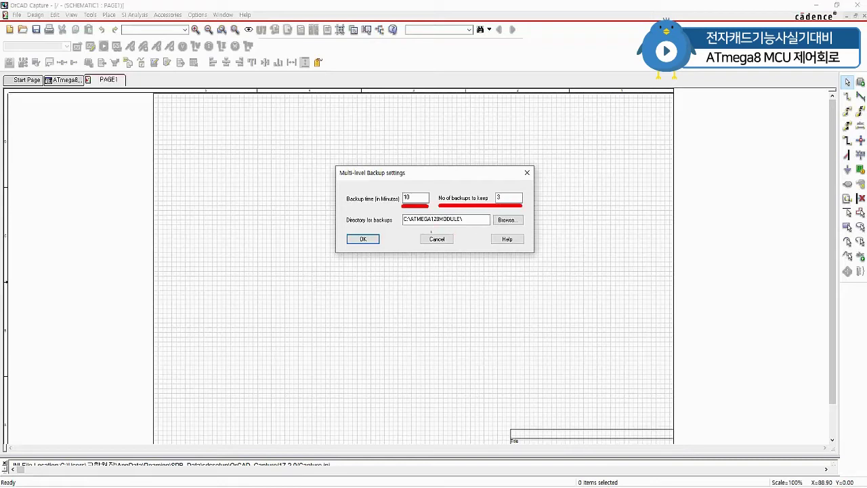
drag(348, 226, 391, 226)
click(502, 220)
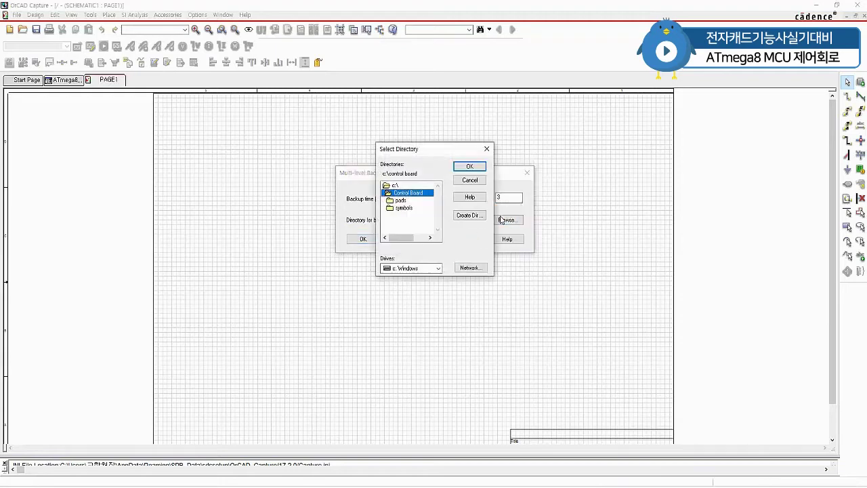
double_click(410, 194)
click(470, 166)
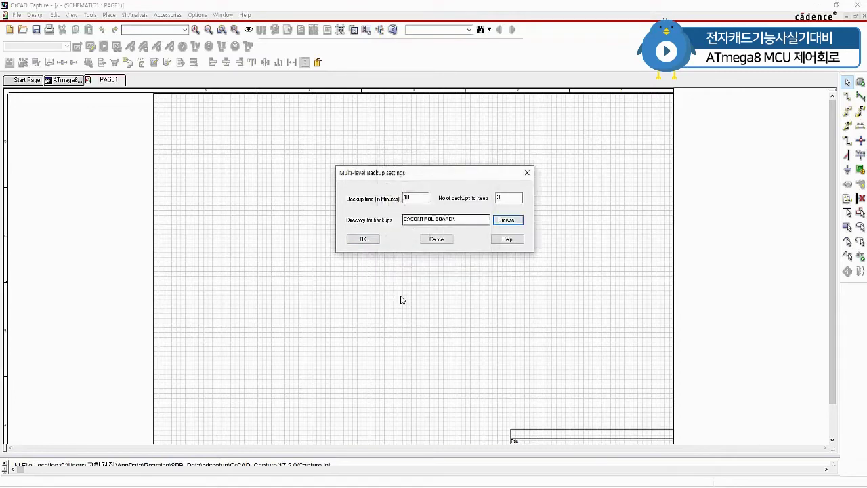
click(366, 241)
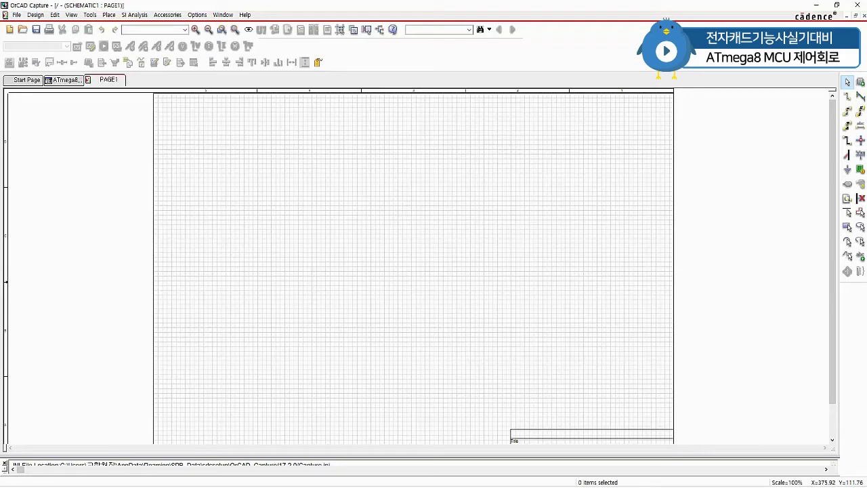
Set the title block's title to "ATmega8 Control Circuit" in Arial size 12
scroll(610, 314, down, 2)
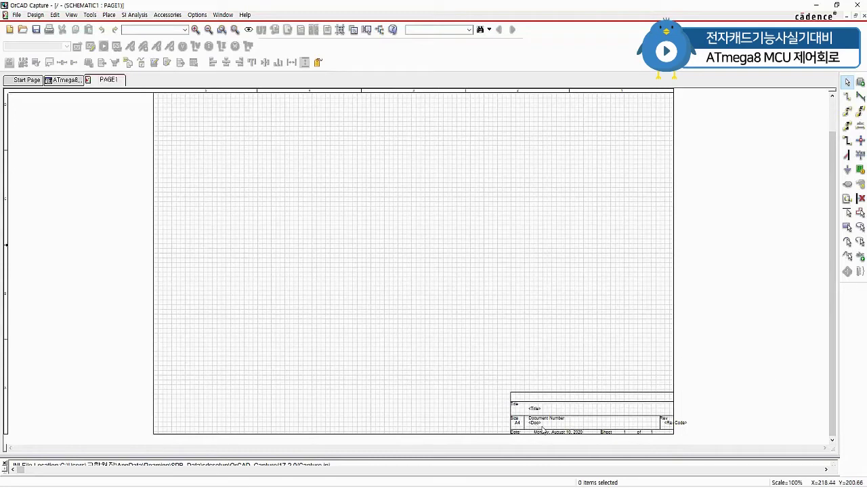
ctrl+scroll(542, 428, up, 1)
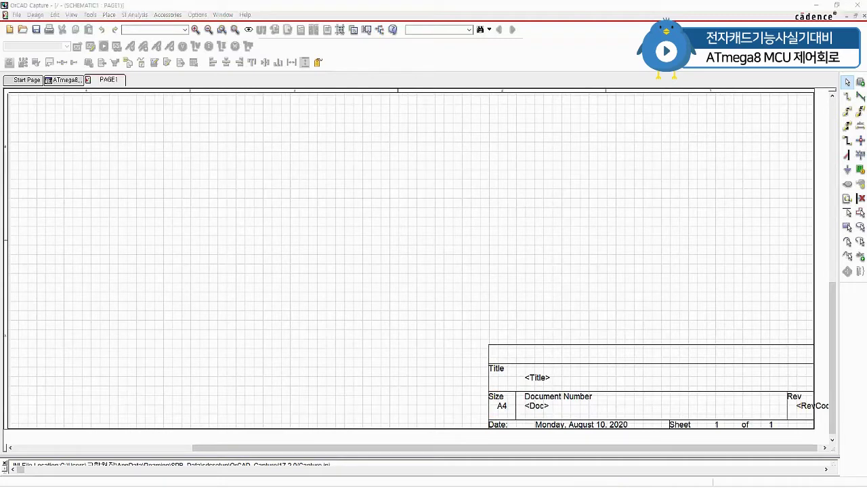
click(545, 380)
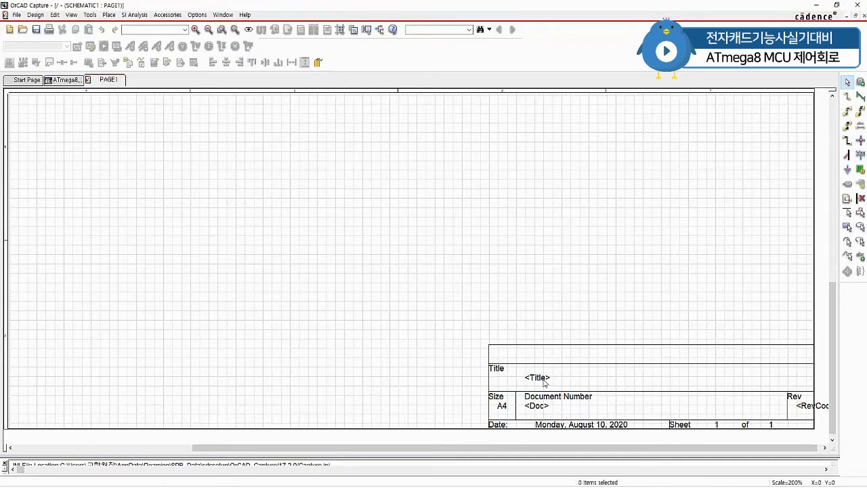
double_click(544, 382)
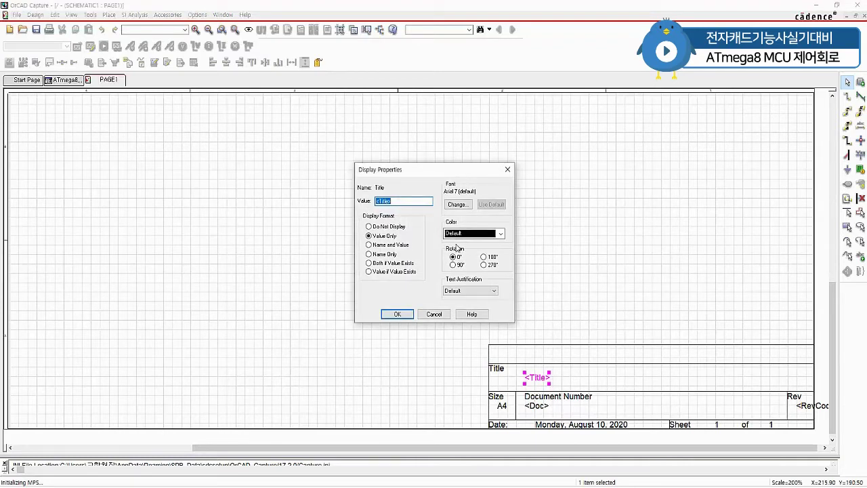
text(ATmega8 Control Circuit)
click(461, 207)
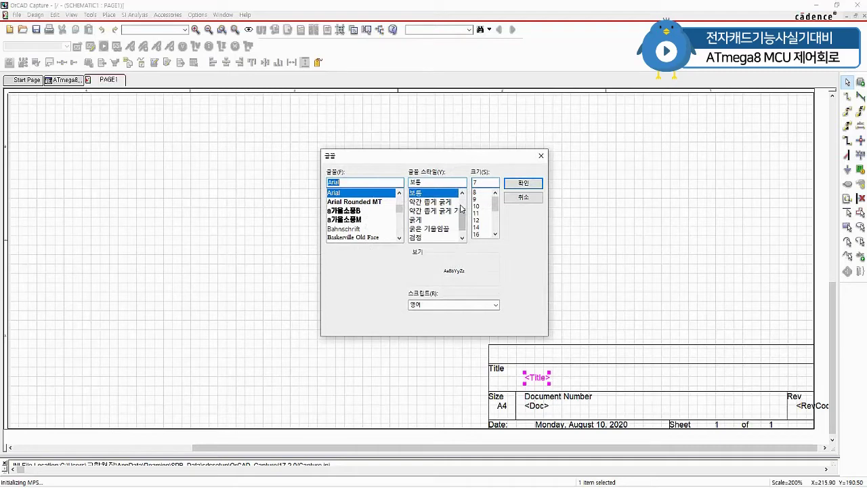
click(479, 221)
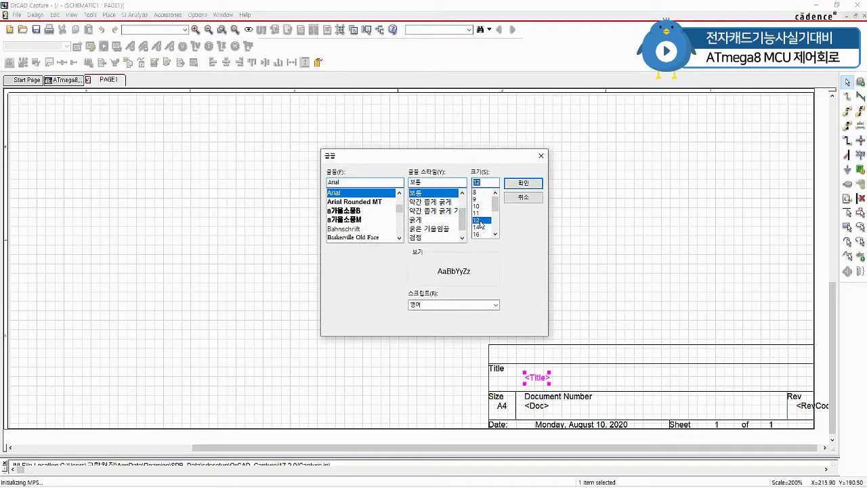
click(521, 183)
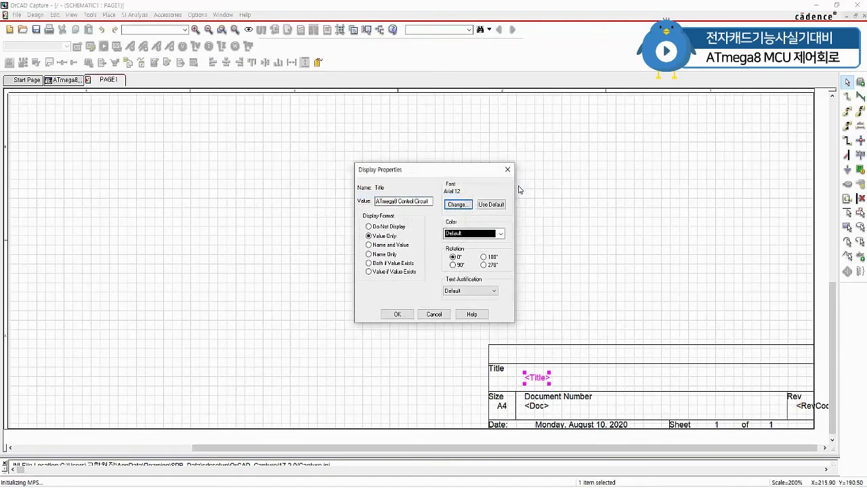
click(408, 315)
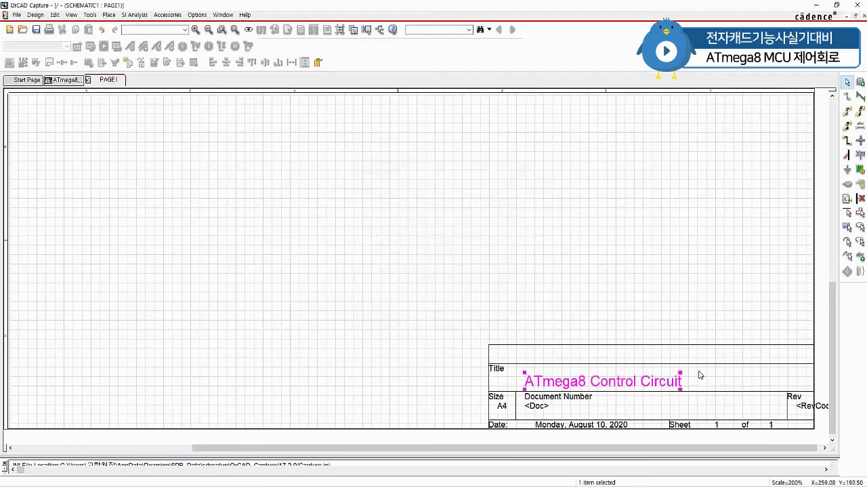
click(697, 336)
Set the title block's document number to "DOC. 2020. 08. 10." in Arial size 10
scroll(689, 388, down, 1)
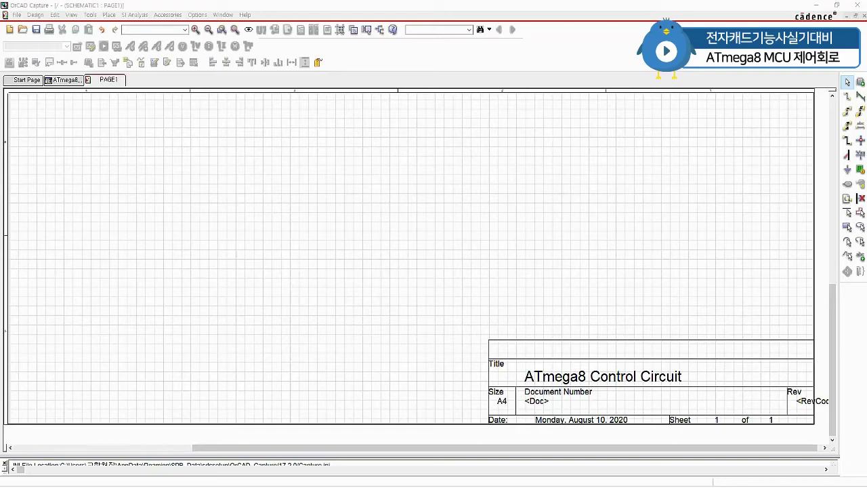
double_click(533, 401)
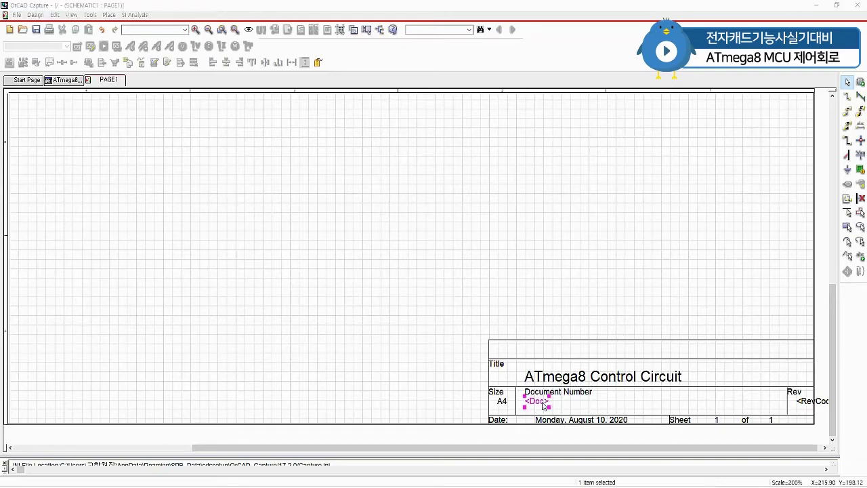
text(DOC)
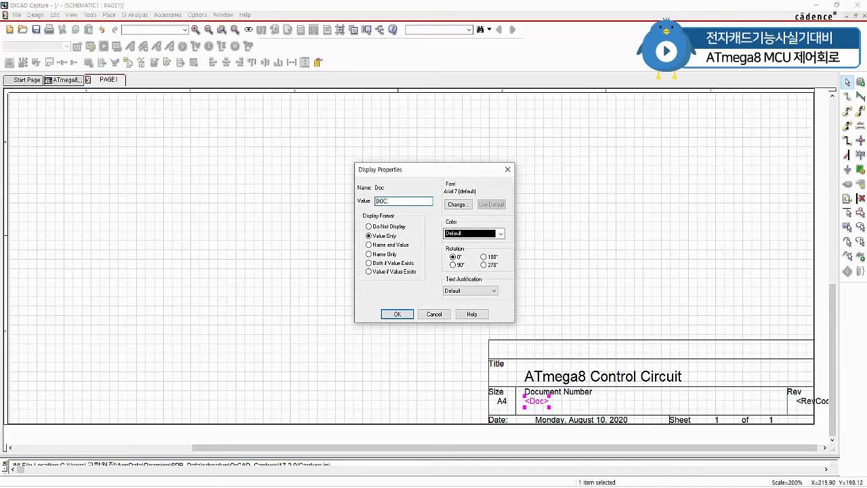
text(. 2020. 08. 10.)
click(458, 204)
drag(459, 157, 658, 164)
click(677, 213)
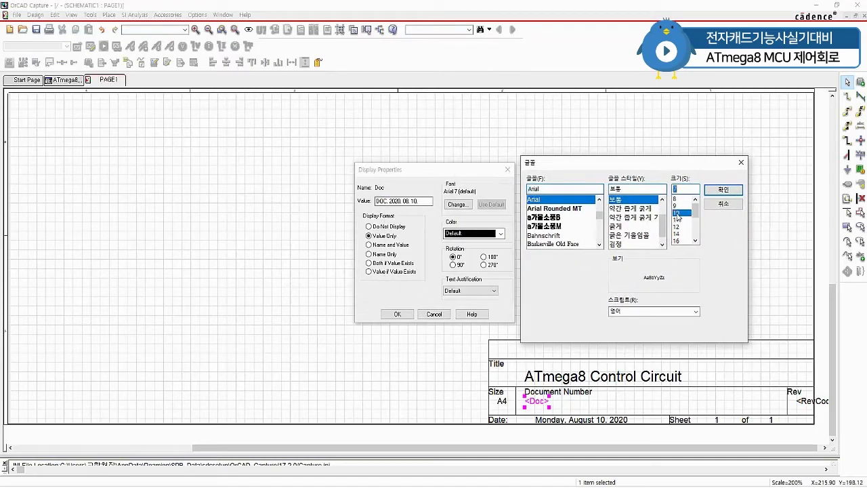
click(720, 191)
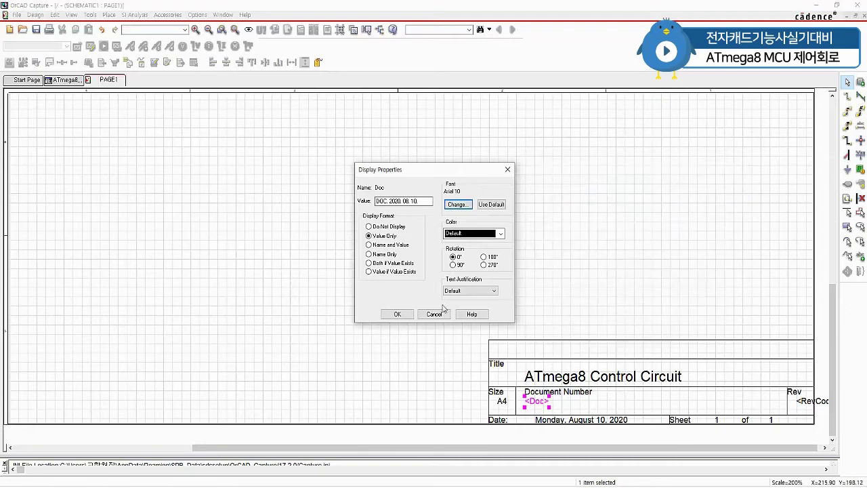
click(399, 314)
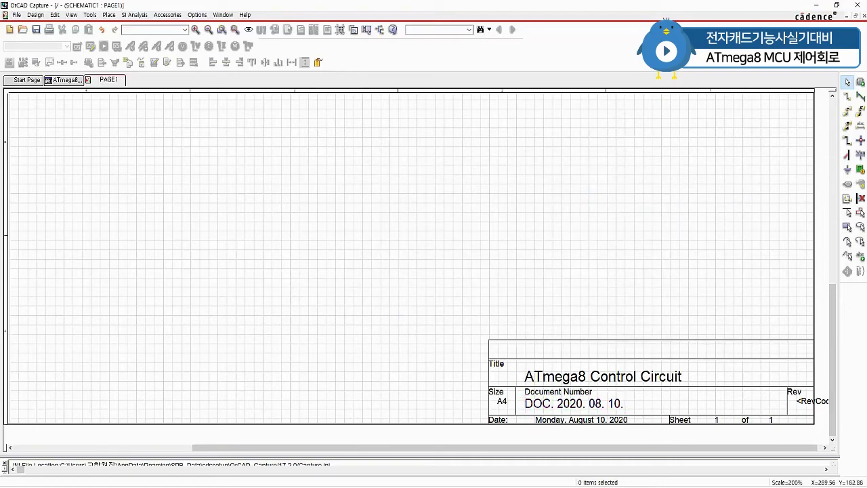
Set the title block's revision code to 1.0 in Arial size 10
double_click(803, 405)
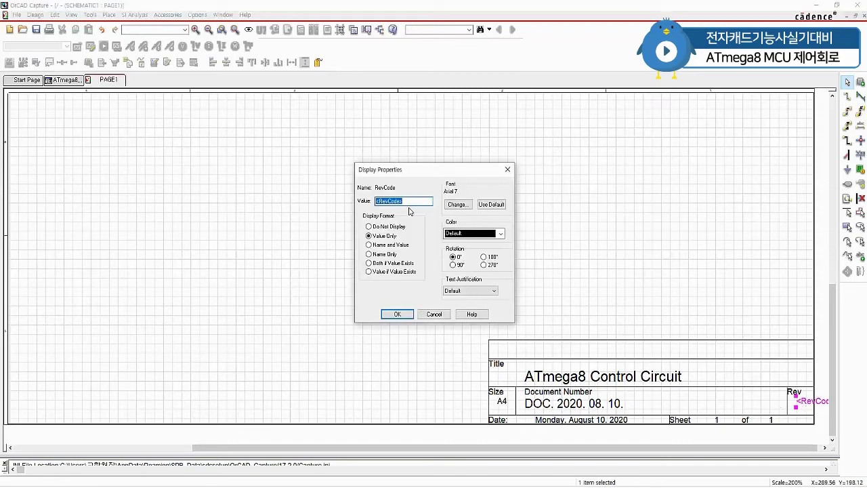
text(1.0)
click(456, 205)
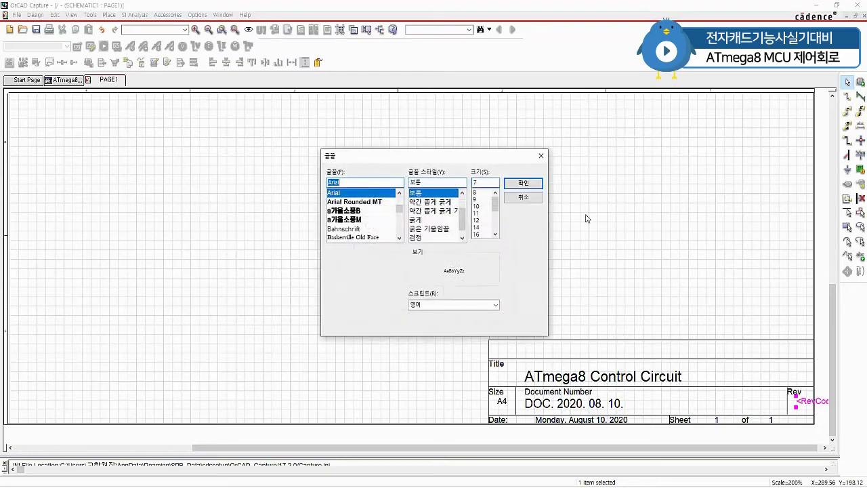
click(481, 206)
click(518, 187)
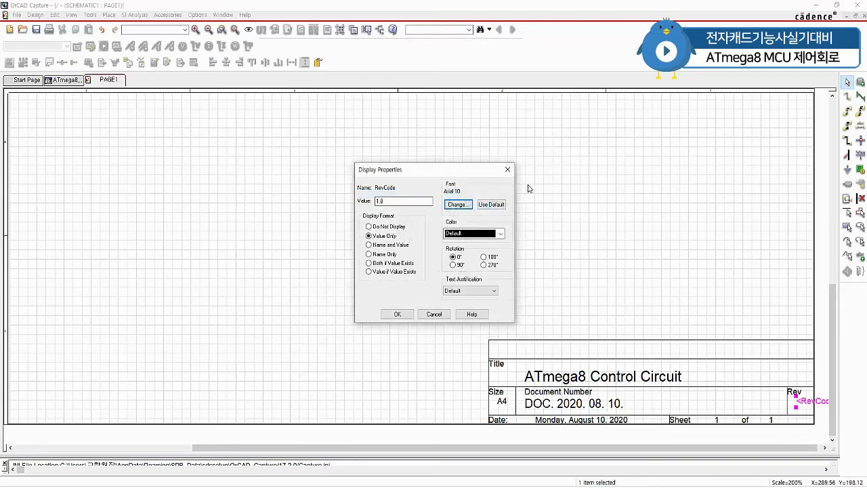
click(398, 321)
click(640, 301)
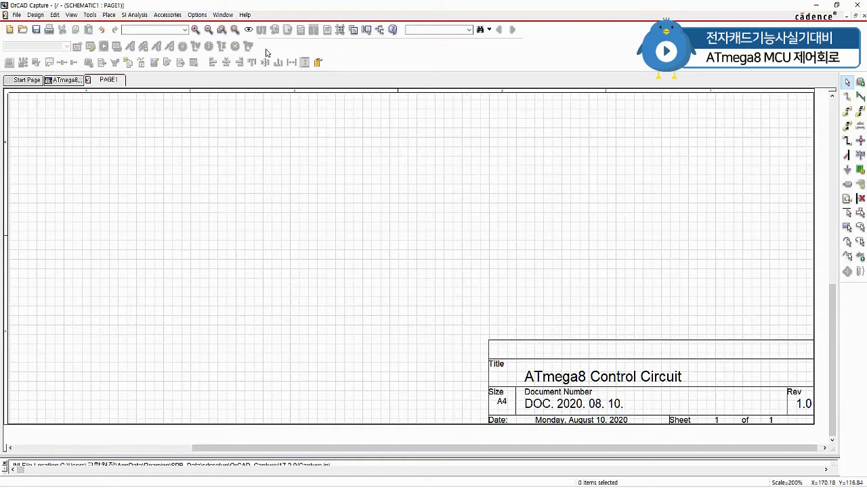
Add all the Capture library files from Amplifier through Transistor in the library folder to the part placement libraries
click(235, 30)
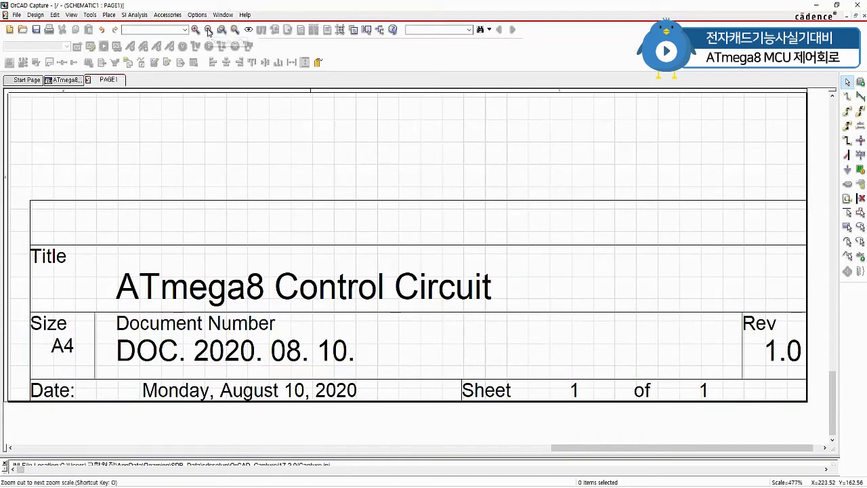
click(208, 30)
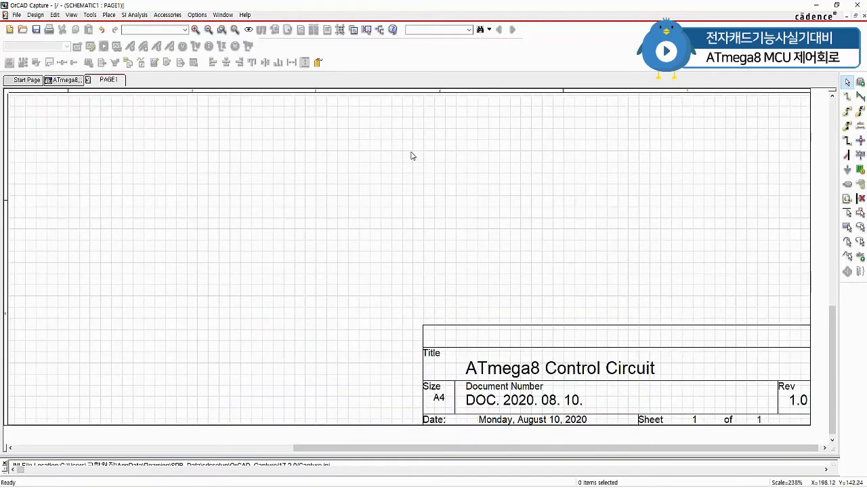
scroll(415, 257, up, 3)
ctrl+scroll(418, 271, down, 2)
click(109, 15)
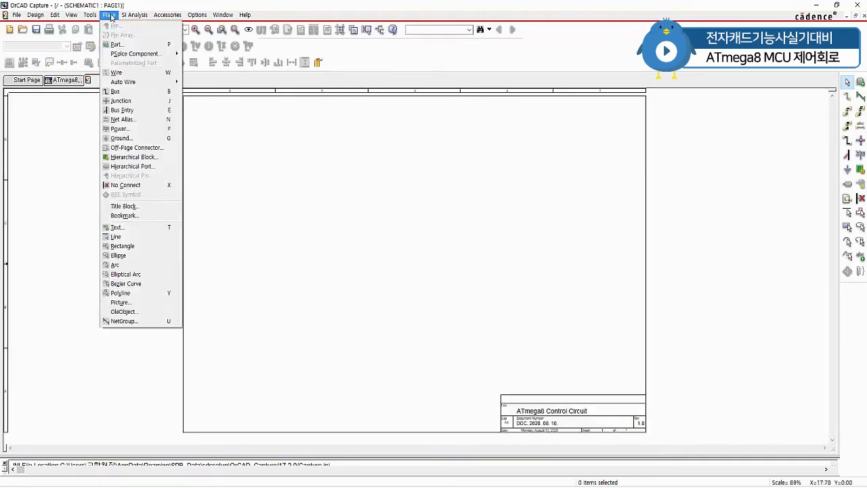
click(127, 48)
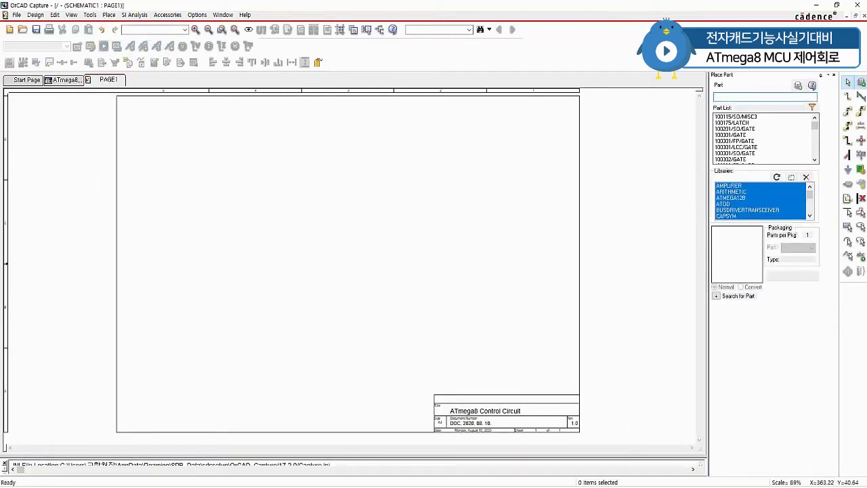
click(791, 178)
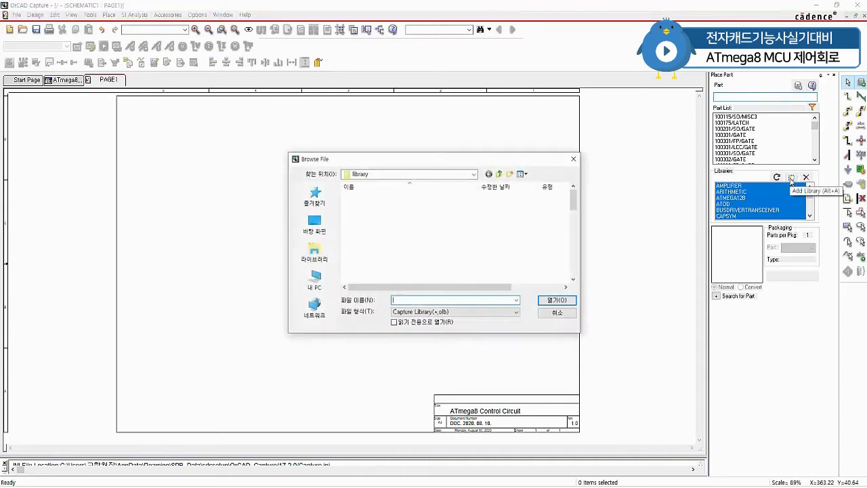
click(373, 271)
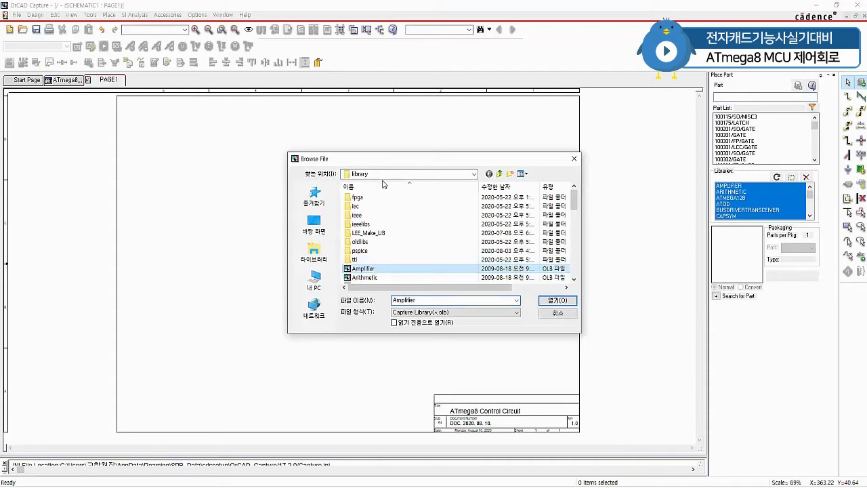
scroll(410, 271, down, 10)
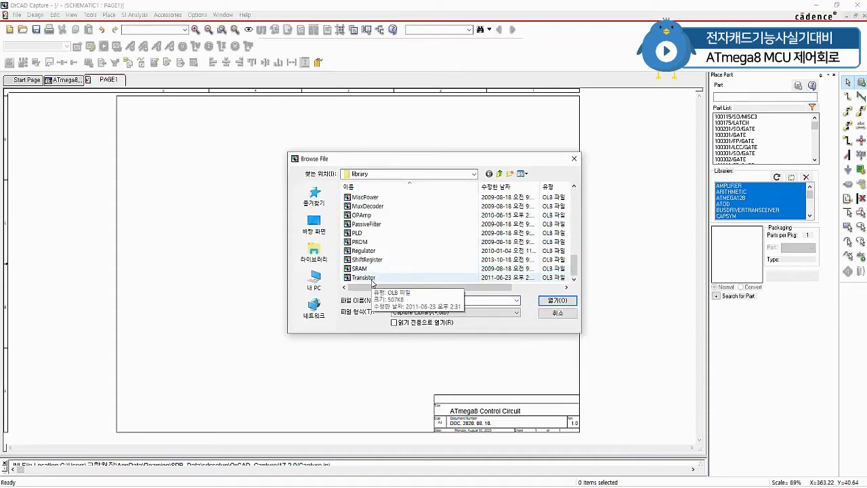
shift+click(374, 278)
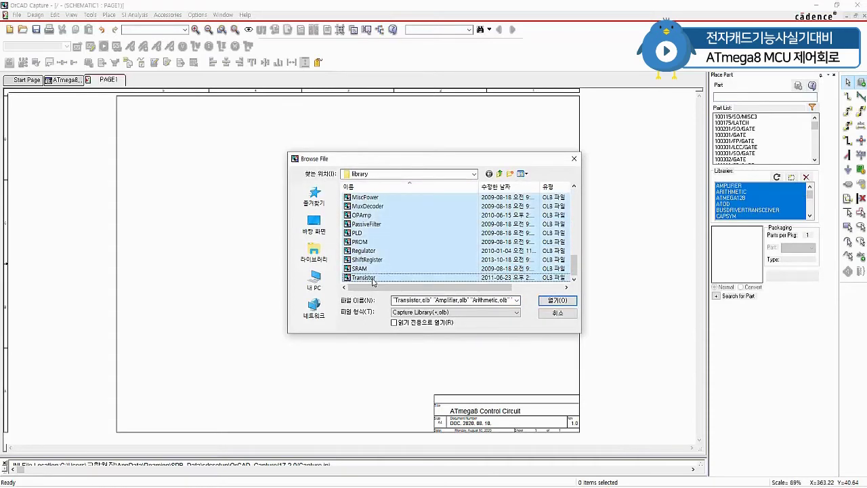
click(558, 300)
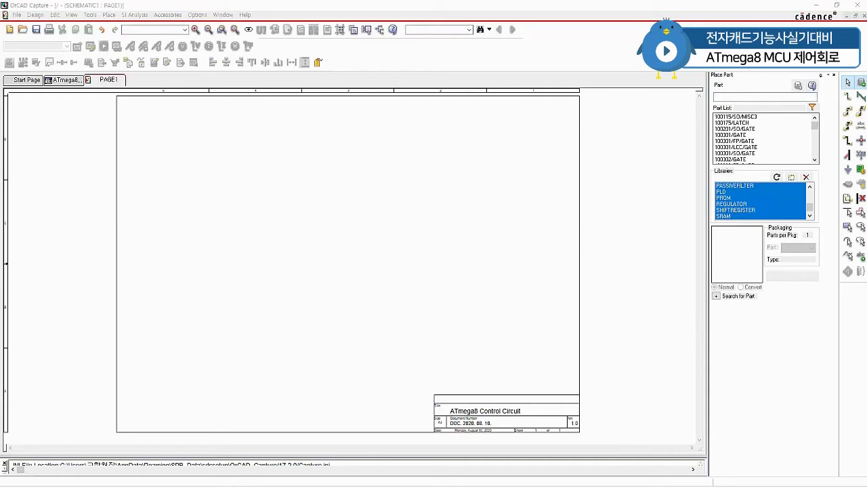
Create a new library in the ATmega8 Control Circuit project
click(64, 80)
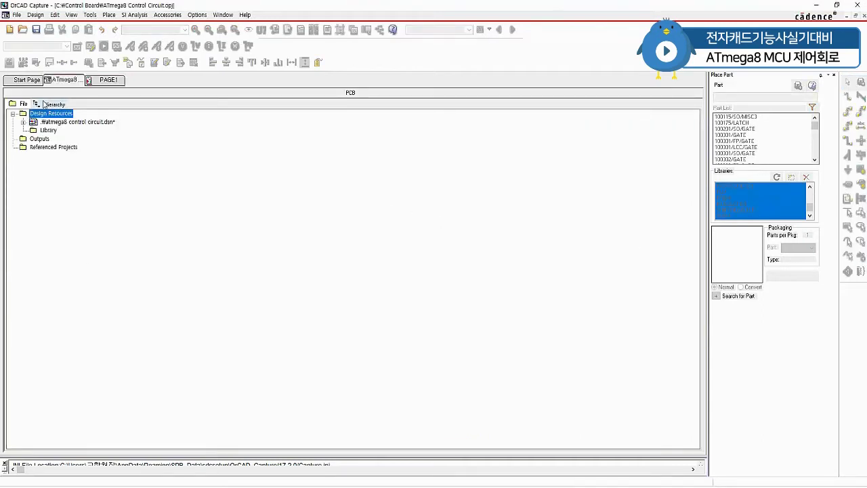
mouse_move(128, 25)
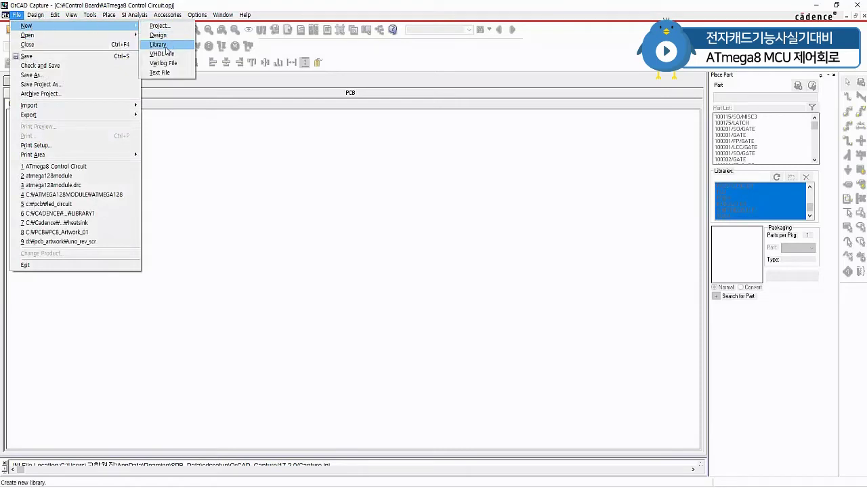
click(159, 44)
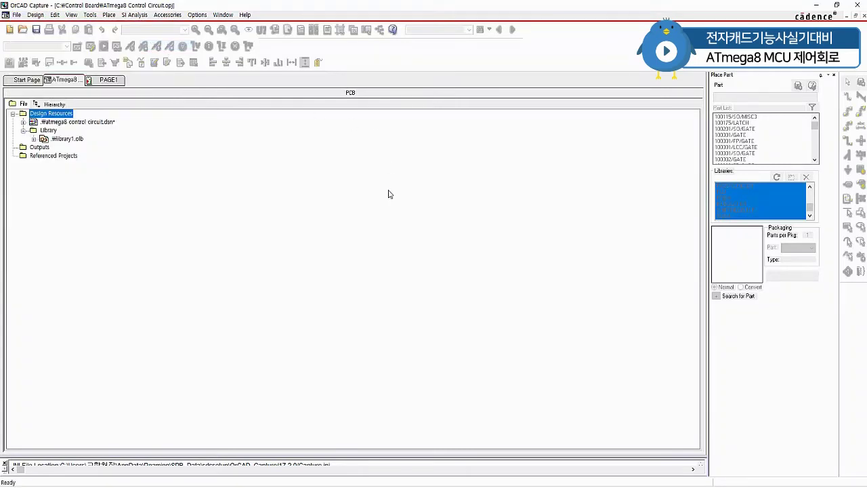
Create a new part named ATmega8 with reference prefix U in library1.olb
click(75, 141)
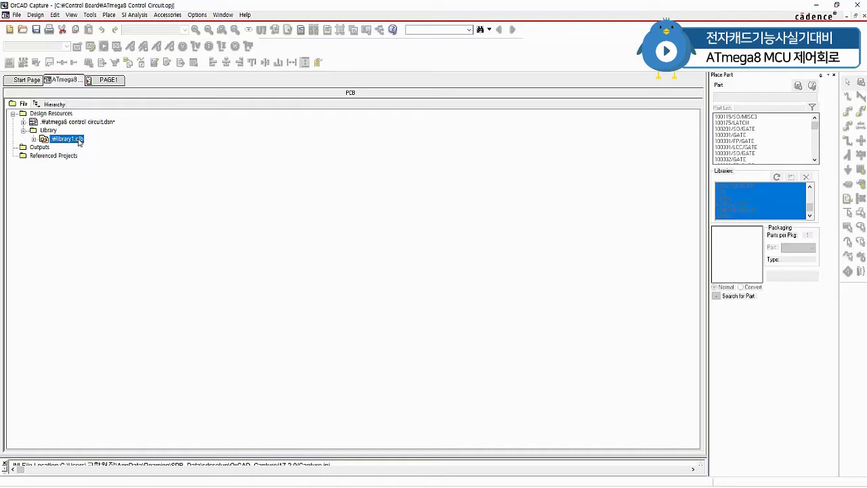
right_click(79, 141)
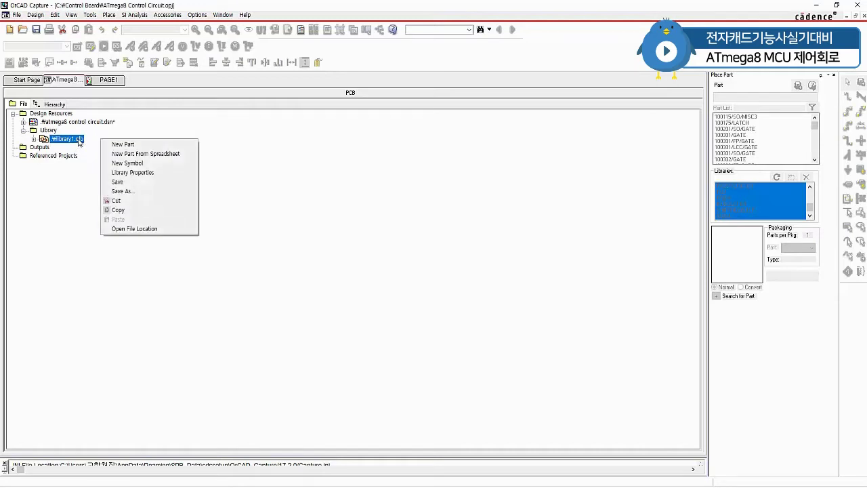
click(124, 144)
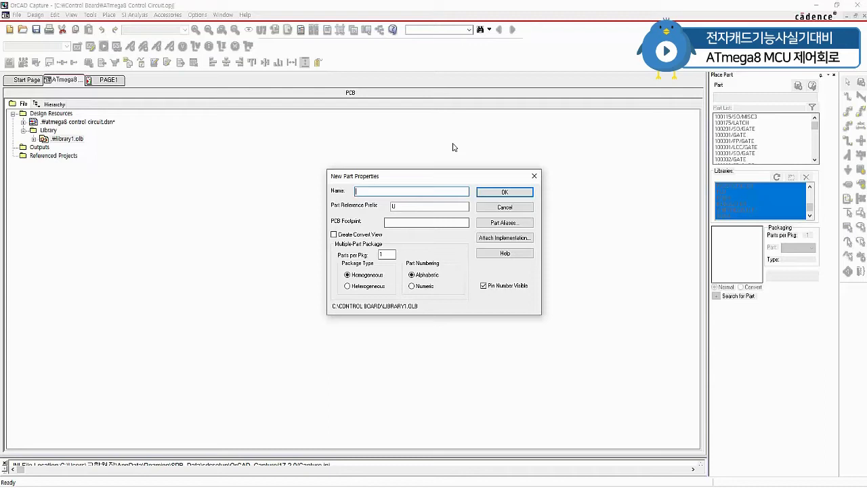
text(ATmega8)
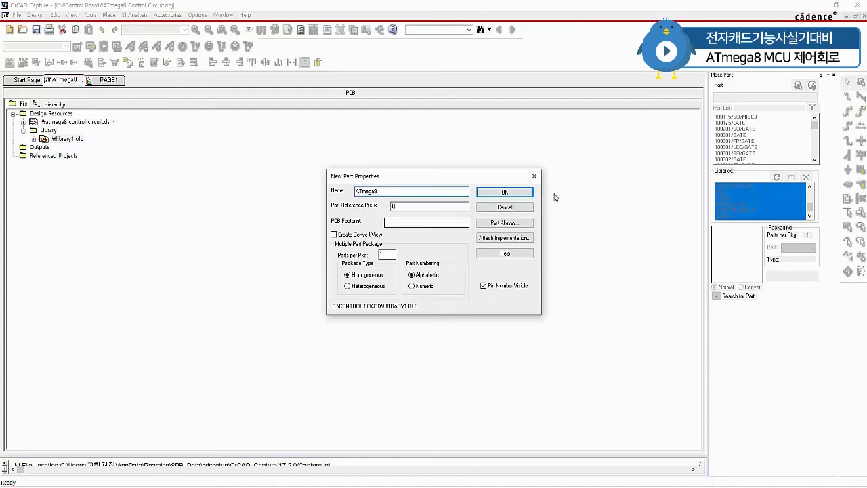
click(518, 195)
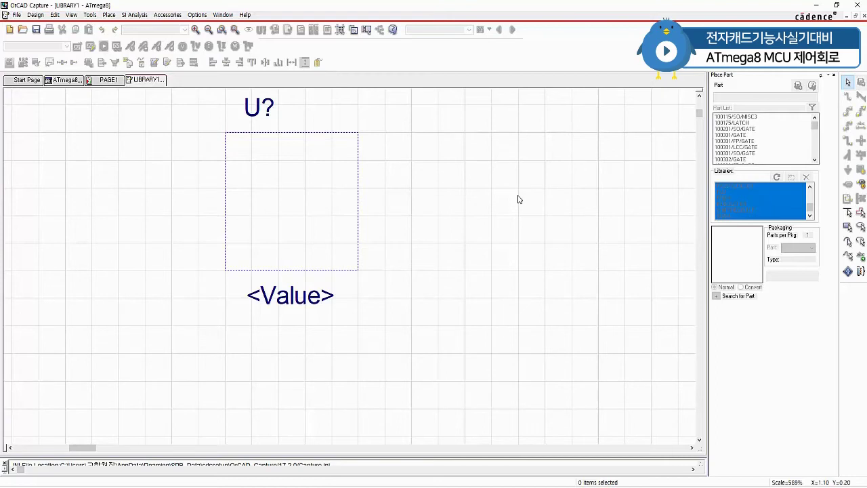
Draw a rectangle along the dashed boundary of the ATmega8 part to form its body outline
click(110, 15)
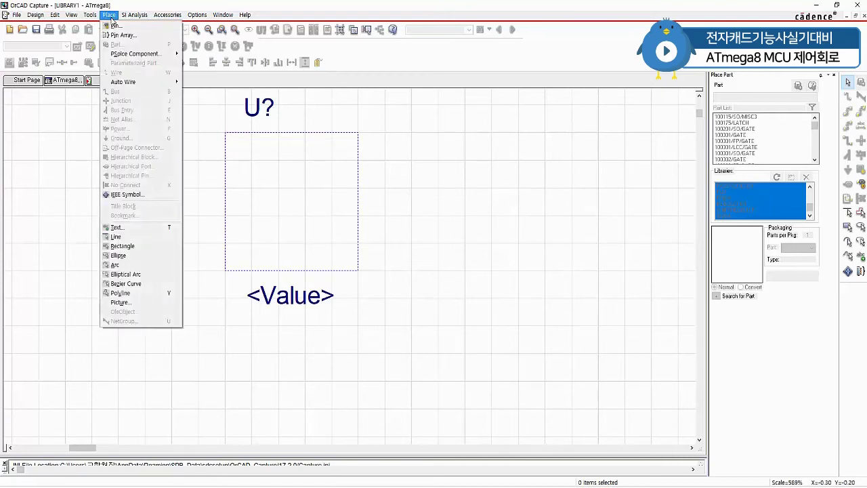
click(122, 246)
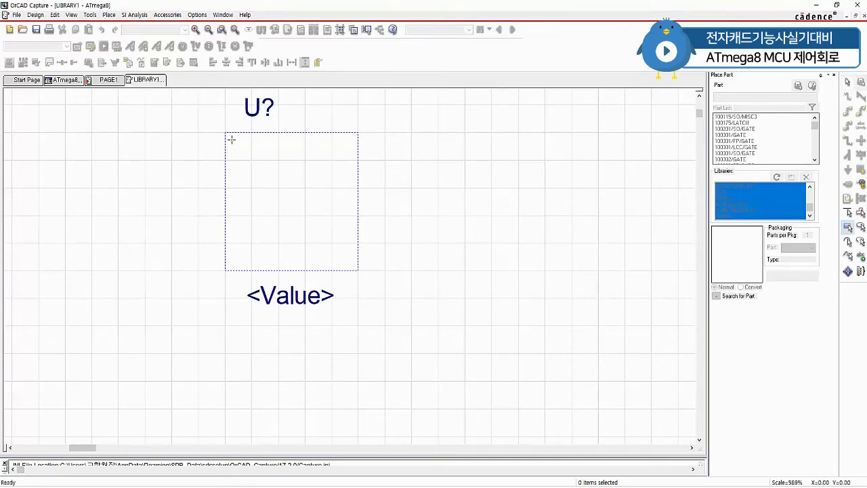
mouse_move(226, 134)
mouse_down()
mouse_move(355, 251)
mouse_move(364, 278)
mouse_up()
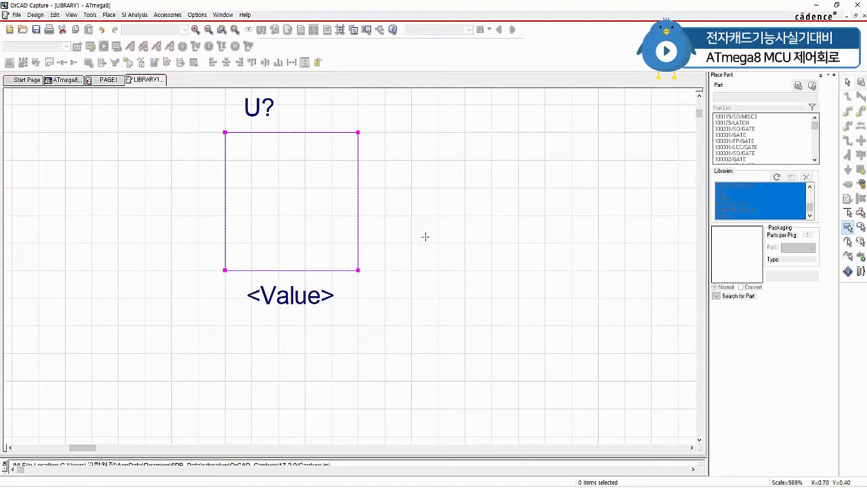
right_click(420, 211)
click(428, 218)
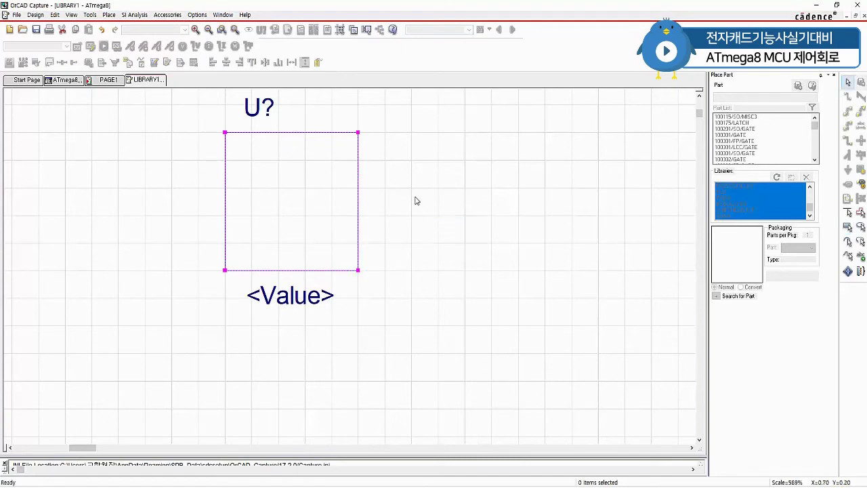
click(416, 199)
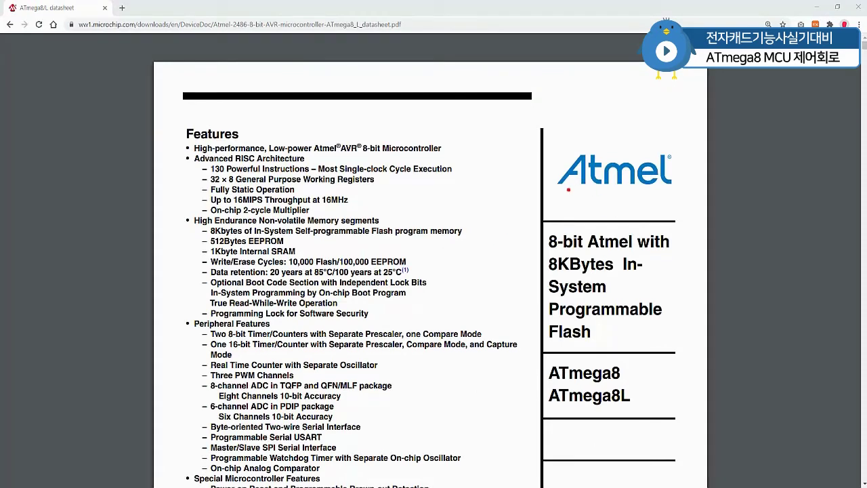
Switch to the ATmega8 datasheet in the browser and examine the cover page's manufacturer, description and model names, then the specifications
drag(568, 190, 673, 194)
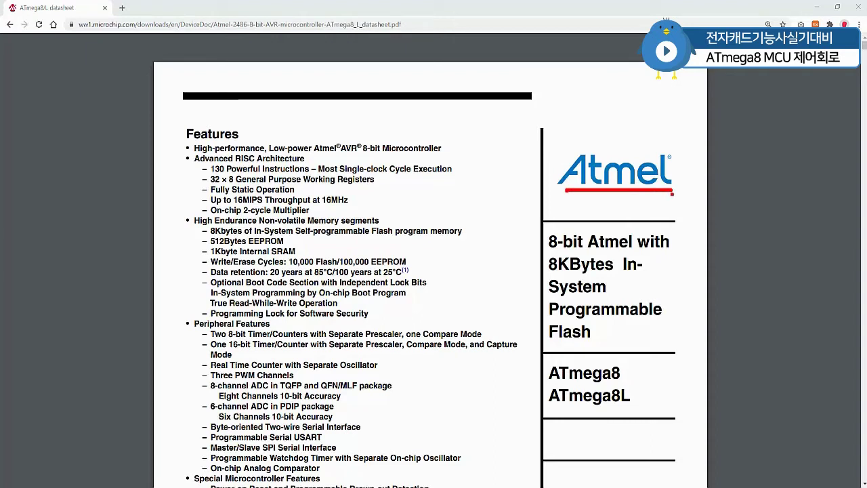
drag(550, 252, 671, 251)
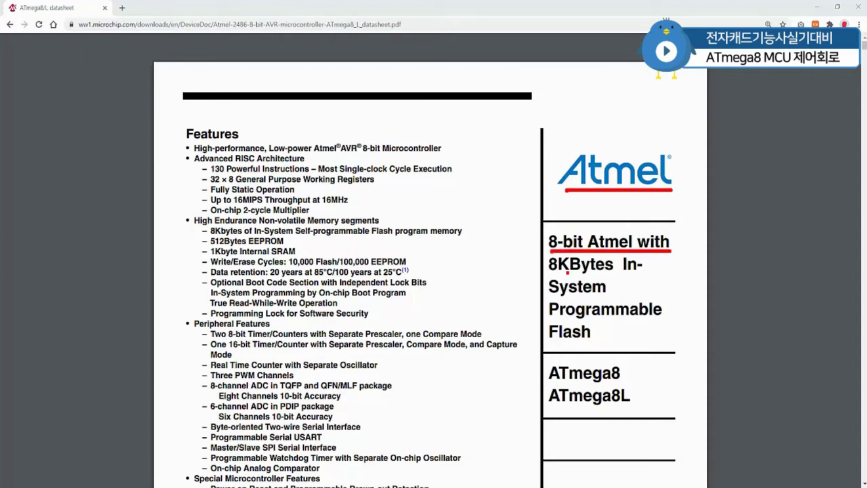
drag(553, 273, 634, 273)
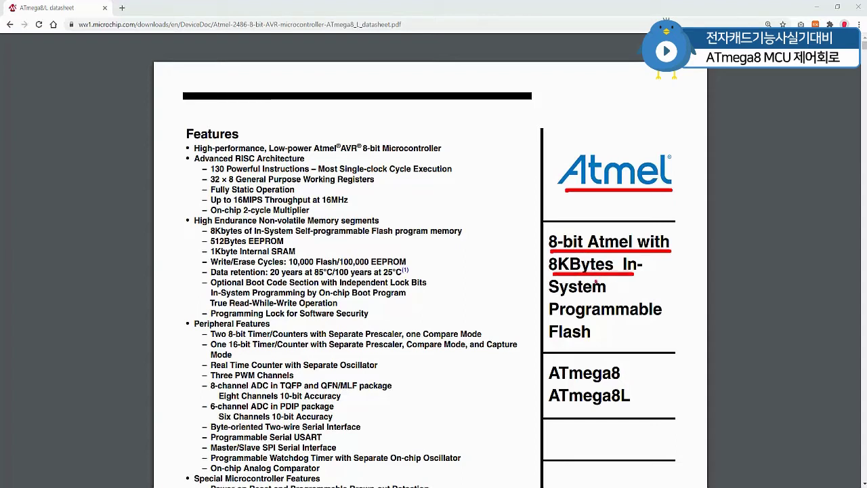
drag(553, 296, 605, 296)
drag(550, 319, 660, 317)
drag(550, 341, 591, 342)
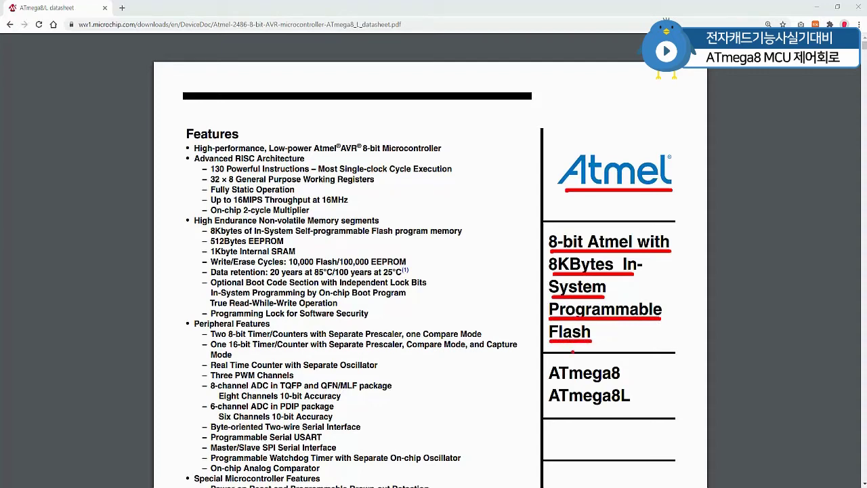
drag(559, 384, 622, 383)
drag(553, 407, 630, 406)
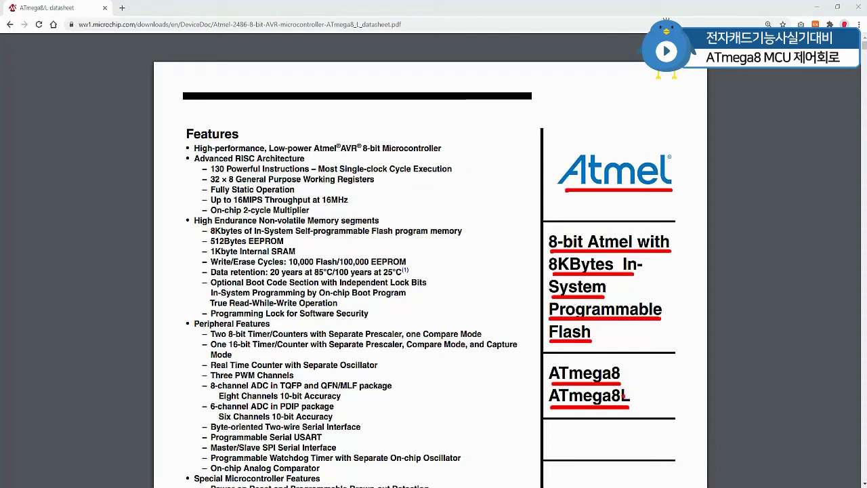
click(632, 400)
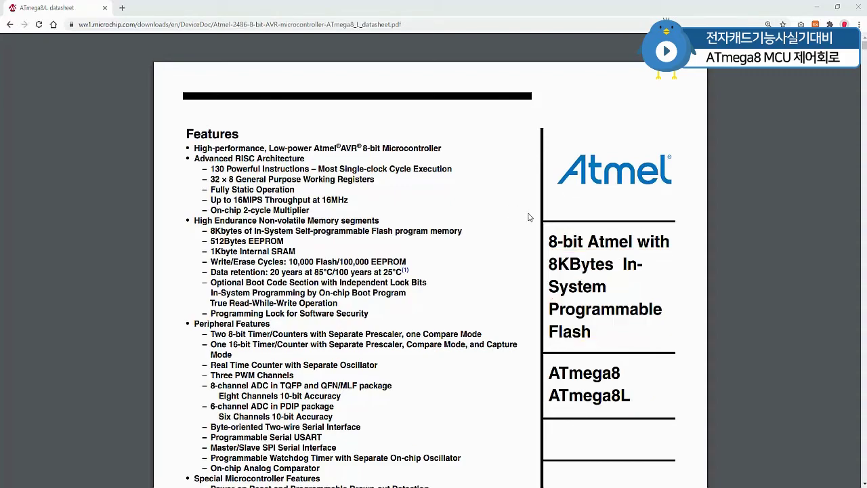
scroll(369, 260, down, 6)
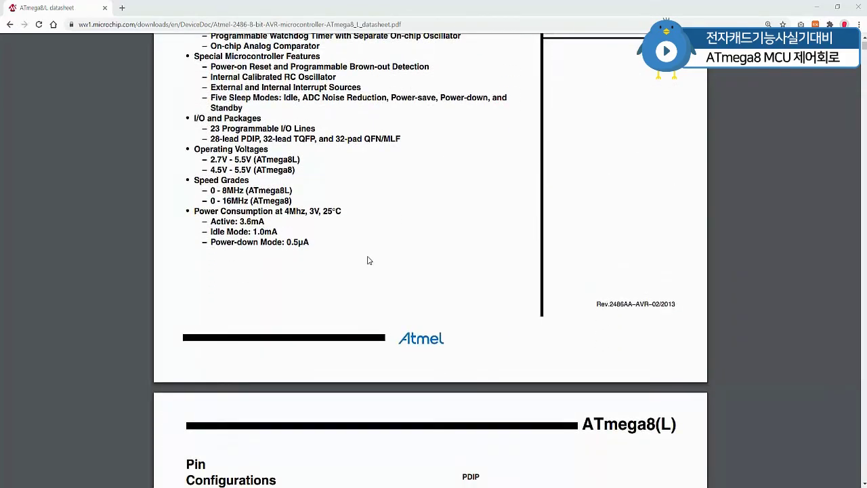
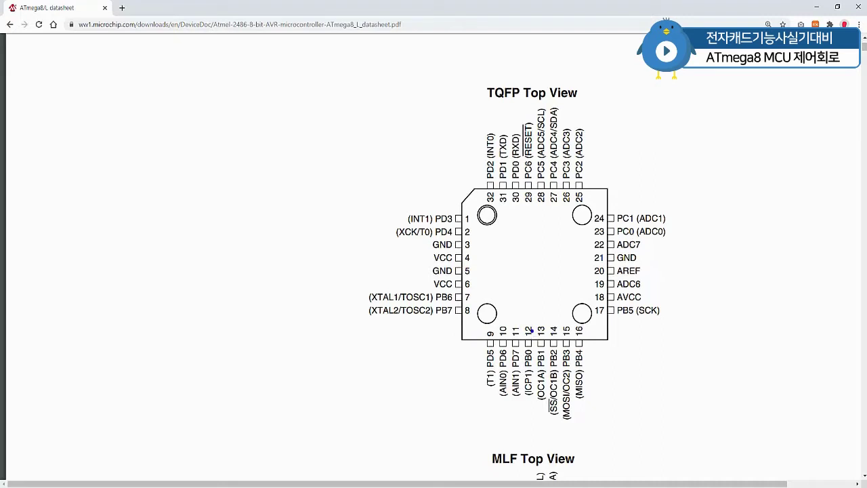
Examine the Port B and Port C pins on the TQFP pinout, marking each group and its pin count
drag(525, 322, 581, 322)
drag(580, 321, 594, 321)
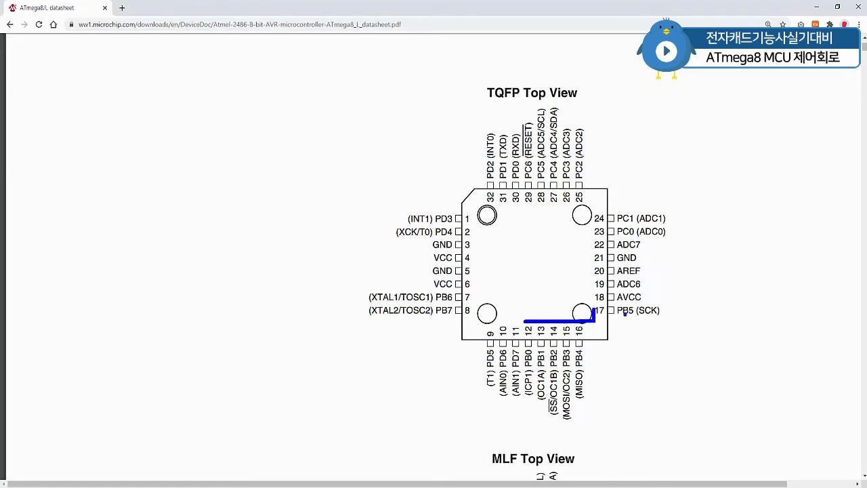
drag(474, 295, 474, 311)
drag(589, 235, 589, 206)
drag(589, 206, 584, 204)
drag(527, 206, 588, 206)
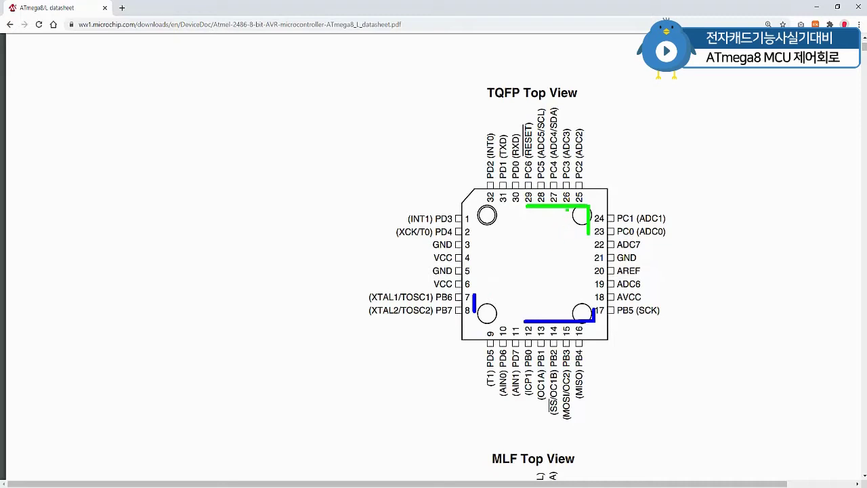
mouse_move(557, 215)
mouse_down()
mouse_move(551, 222)
mouse_move(564, 210)
mouse_move(558, 224)
mouse_up()
mouse_move(557, 302)
mouse_down()
mouse_move(549, 315)
mouse_move(558, 312)
mouse_up()
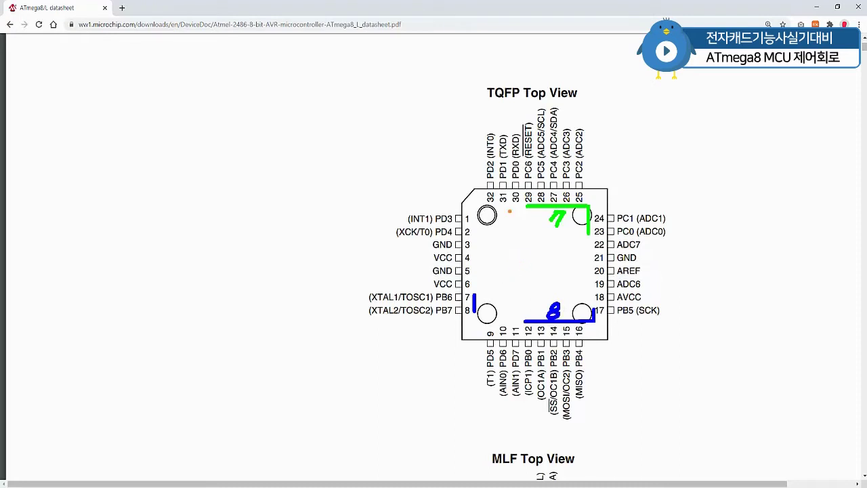
Examine the Port D pins on the TQFP pinout and note I/O(23) inside the chip outline
drag(490, 207, 519, 207)
mouse_move(476, 208)
mouse_down()
mouse_move(492, 208)
mouse_move(479, 234)
mouse_up()
drag(488, 321, 518, 321)
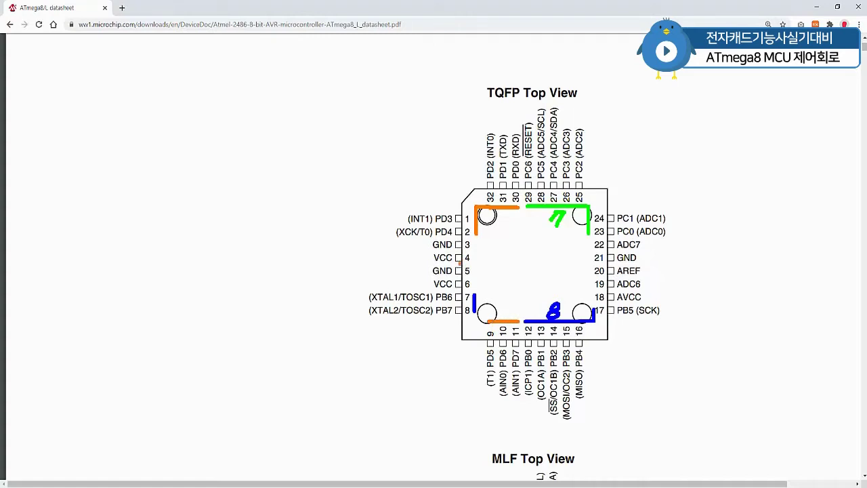
drag(491, 218, 494, 231)
key(b)
drag(509, 255, 521, 255)
mouse_move(515, 256)
mouse_down()
mouse_move(512, 265)
mouse_move(520, 265)
mouse_up()
drag(526, 254, 517, 272)
mouse_move(533, 257)
mouse_down()
mouse_move(528, 262)
mouse_move(534, 257)
mouse_up()
mouse_move(548, 256)
mouse_down()
mouse_move(550, 270)
mouse_move(576, 265)
mouse_move(567, 272)
mouse_up()
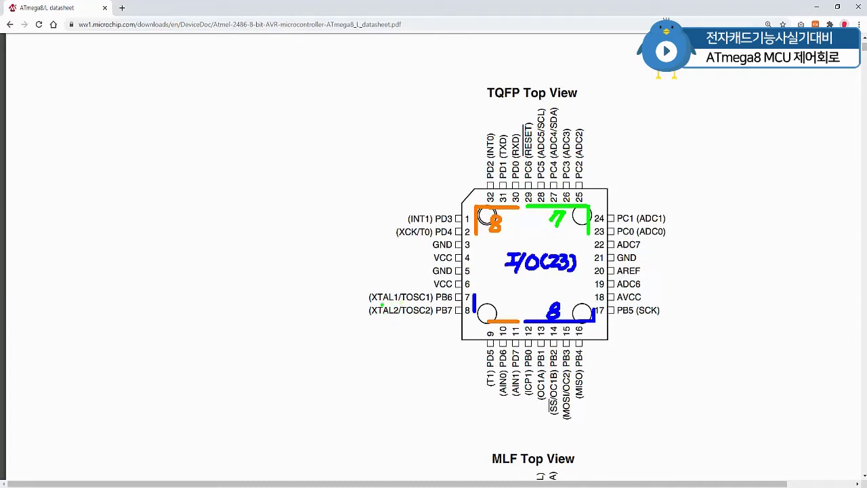
Examine the XTAL, RESET, RXD and TXD pin functions on the TQFP pinout, noting RESET (LLR) with an overbar
mouse_move(373, 302)
mouse_down()
mouse_move(395, 302)
mouse_move(398, 315)
mouse_up()
drag(534, 126, 534, 158)
mouse_move(507, 138)
mouse_down()
mouse_move(507, 157)
mouse_move(518, 157)
mouse_up()
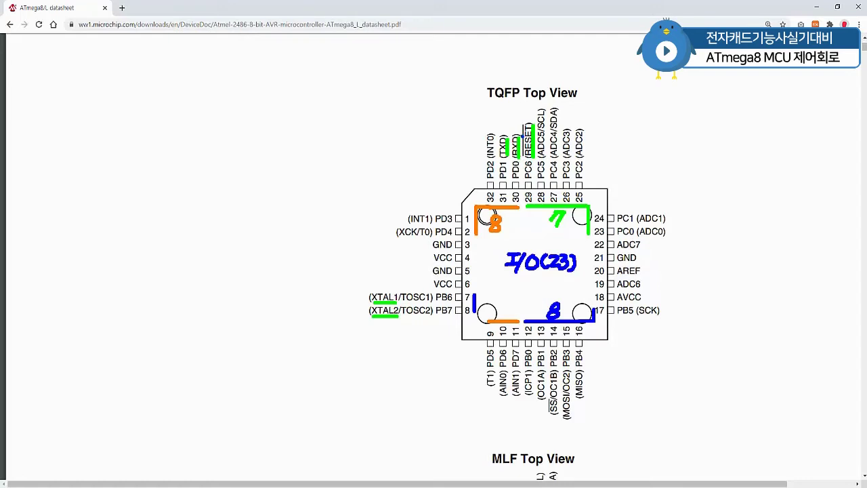
mouse_move(655, 98)
mouse_down()
mouse_move(719, 101)
mouse_move(714, 113)
mouse_up()
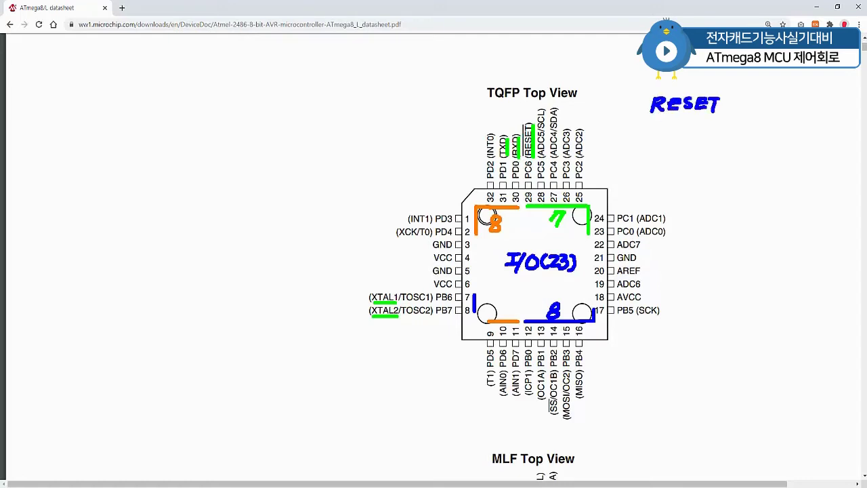
mouse_move(649, 93)
mouse_down()
mouse_move(727, 92)
mouse_move(739, 110)
mouse_move(793, 102)
mouse_move(796, 110)
mouse_up()
drag(800, 95, 800, 109)
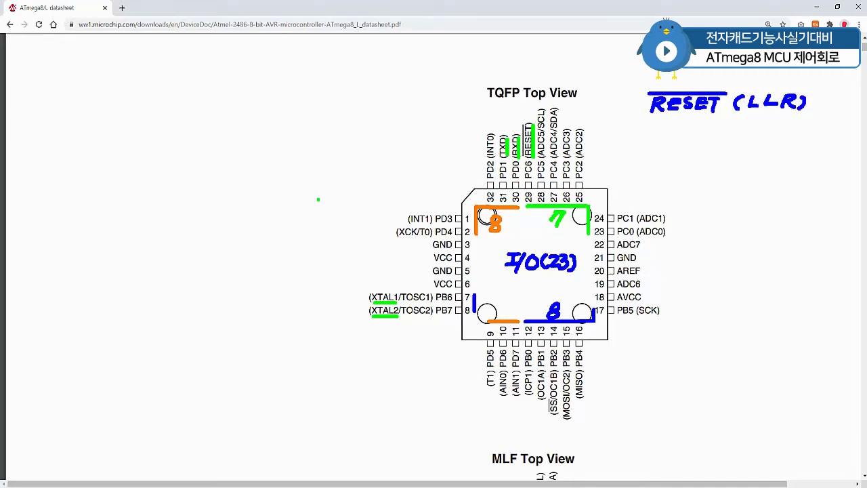
Examine the external interrupt, timer, output compare and SPI pin functions on the TQFP pinout
drag(496, 135, 496, 154)
drag(408, 223, 434, 224)
drag(420, 238, 432, 238)
drag(495, 371, 495, 385)
mouse_move(547, 371)
mouse_down()
mouse_move(547, 394)
mouse_move(560, 372)
mouse_move(560, 400)
mouse_up()
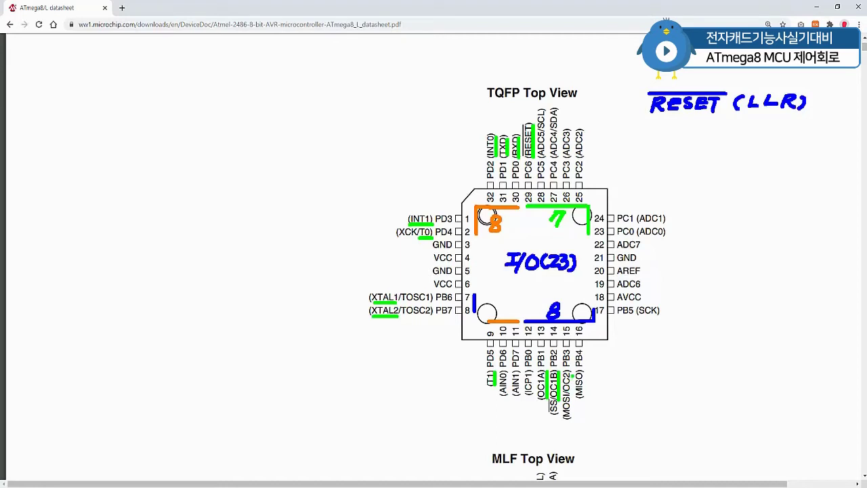
drag(572, 373, 572, 392)
drag(641, 317, 661, 314)
drag(573, 396, 574, 418)
drag(587, 372, 587, 398)
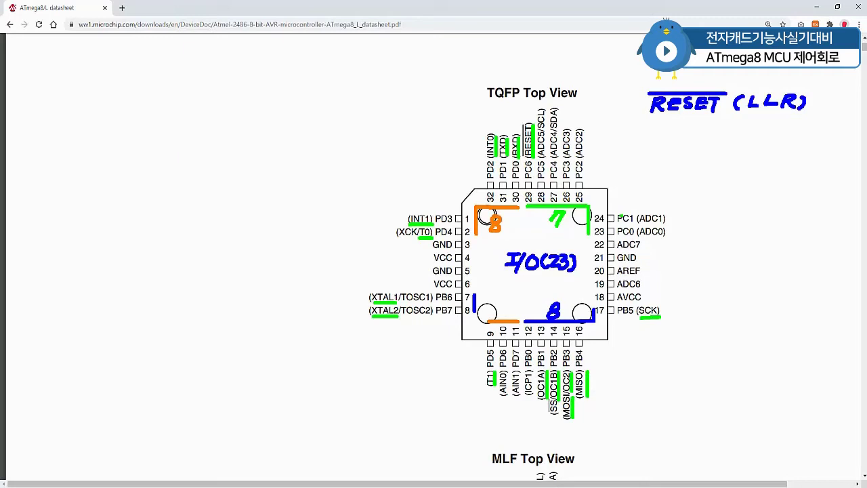
Examine the ADC, VCC, GND, AVCC and AREF pins on the TQFP pinout
mouse_move(647, 236)
mouse_down()
mouse_move(665, 237)
mouse_move(640, 250)
mouse_up()
click(638, 256)
mouse_move(437, 262)
mouse_down()
mouse_move(452, 263)
mouse_move(443, 289)
mouse_move(457, 289)
mouse_up()
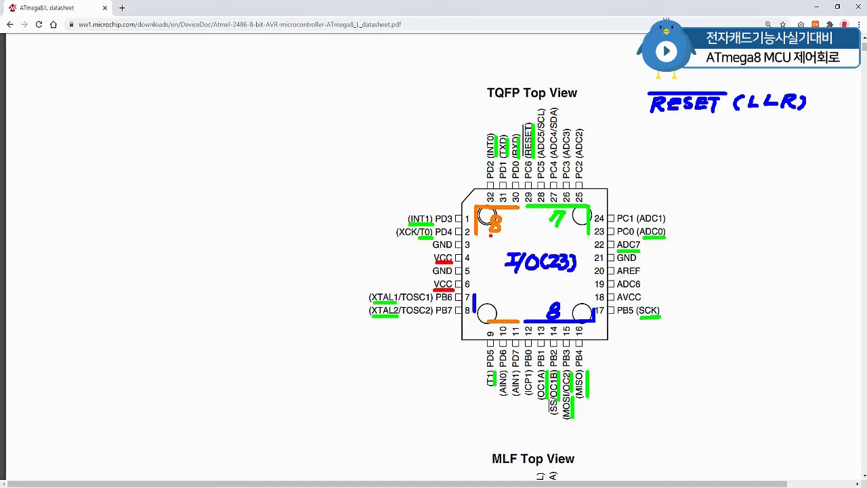
mouse_move(433, 250)
mouse_down()
mouse_move(452, 250)
mouse_move(441, 276)
mouse_move(452, 276)
mouse_up()
drag(618, 303, 641, 304)
key(b)
drag(619, 277, 639, 276)
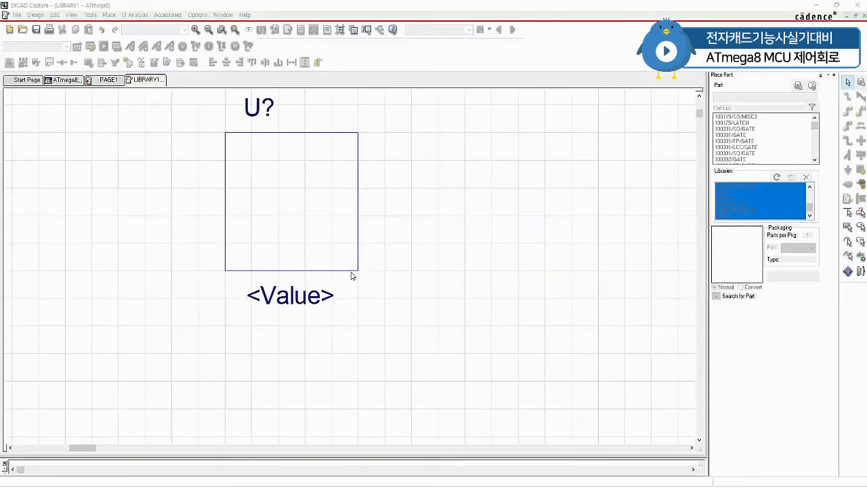
Switch back to OrCAD Capture and enlarge the ATmega8 body rectangle and part boundary to about twice as tall as wide
click(354, 273)
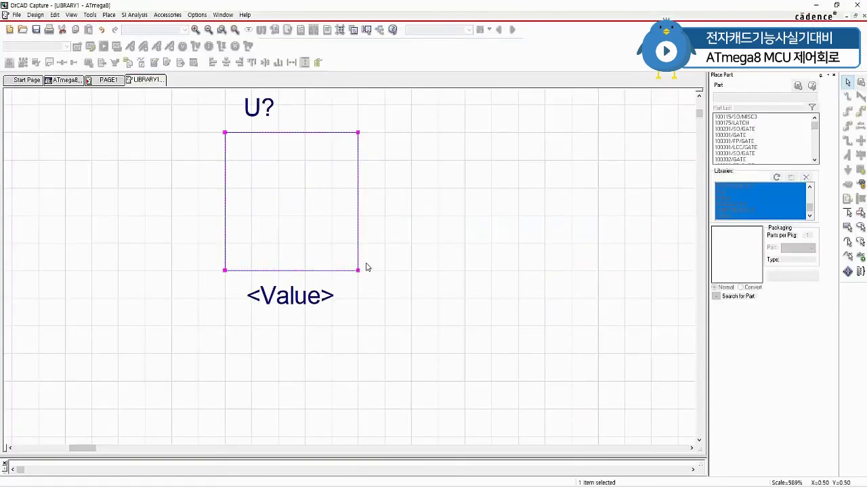
key(o)
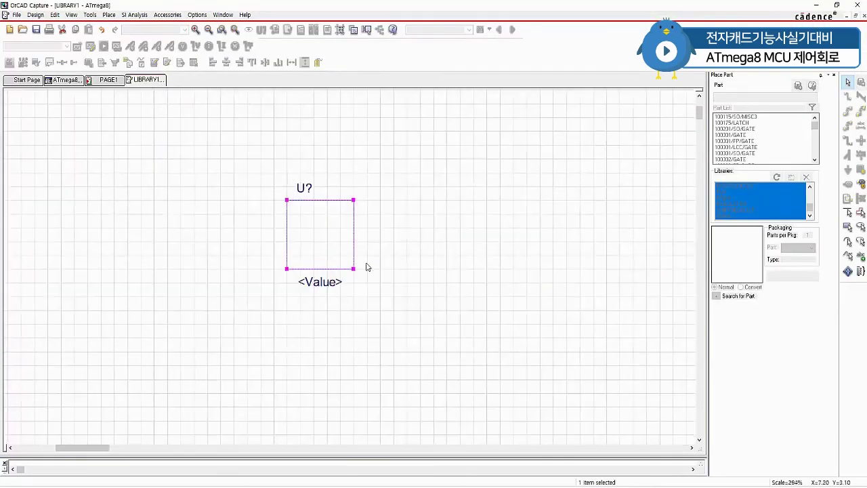
key(o)
drag(352, 268, 418, 120)
scroll(427, 132, up, 1)
scroll(447, 156, up, 5)
drag(418, 353, 425, 249)
scroll(469, 225, up, 2)
click(488, 241)
click(408, 422)
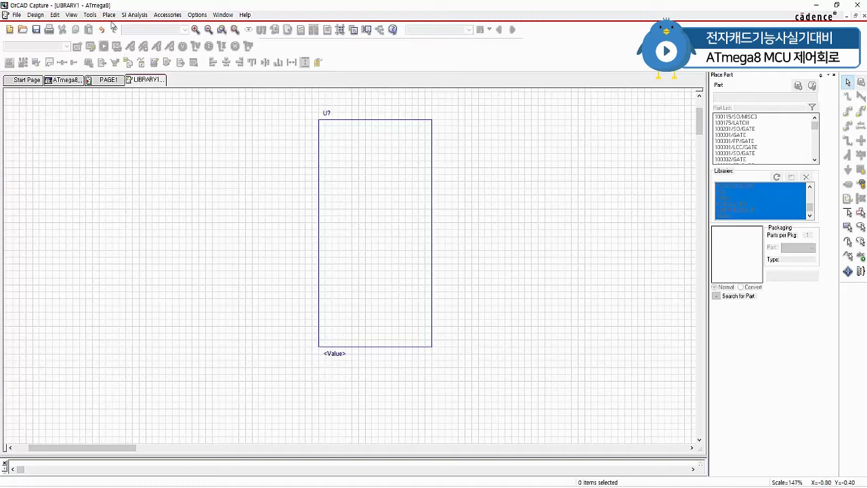
Place a 16-pin array with starting name 1 and starting number 1 down the left edge of the ATmega8 body
click(109, 15)
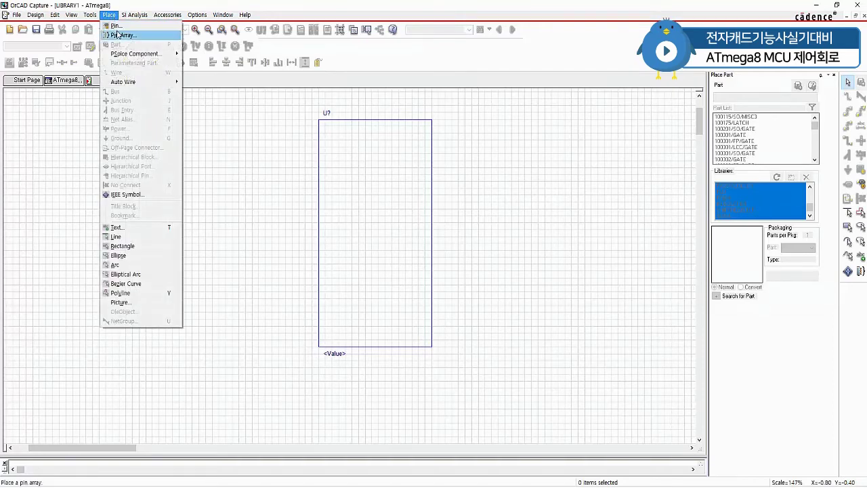
click(122, 34)
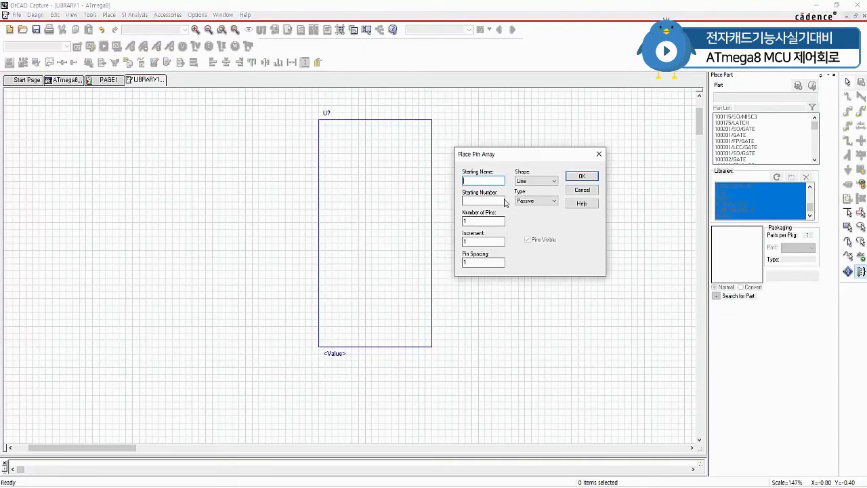
text(1)
click(479, 200)
text(1)
key(Tab)
text(16)
click(581, 176)
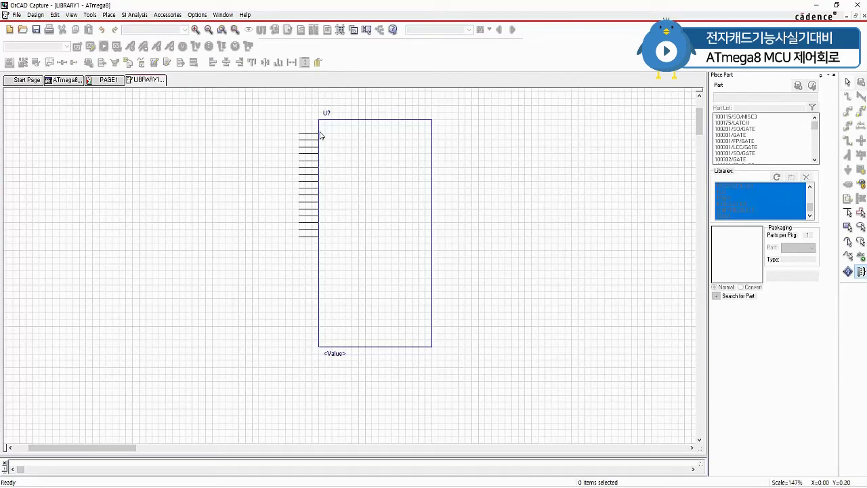
click(321, 135)
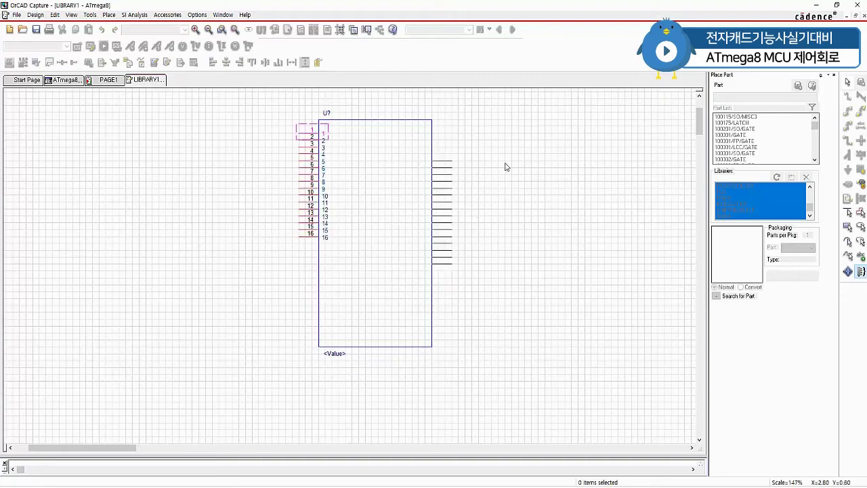
key(Escape)
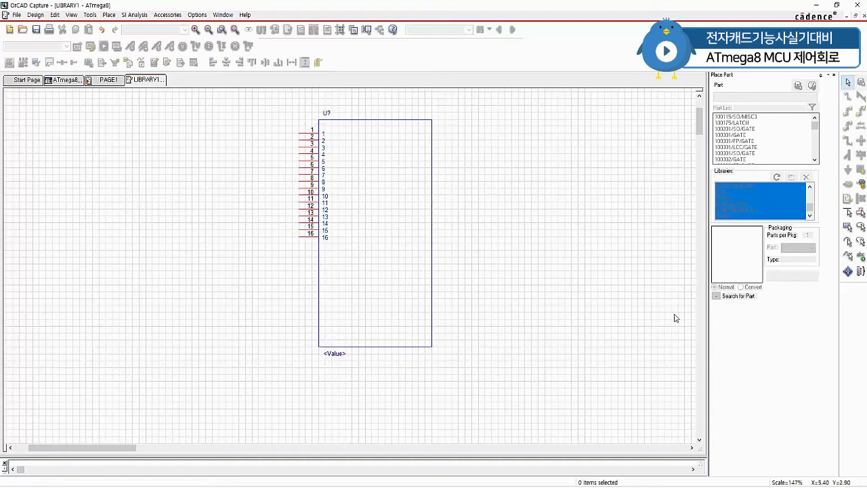
Place a 16-pin array with starting name 17 and starting number 17 down the right edge of the ATmega8 body
click(109, 14)
click(117, 36)
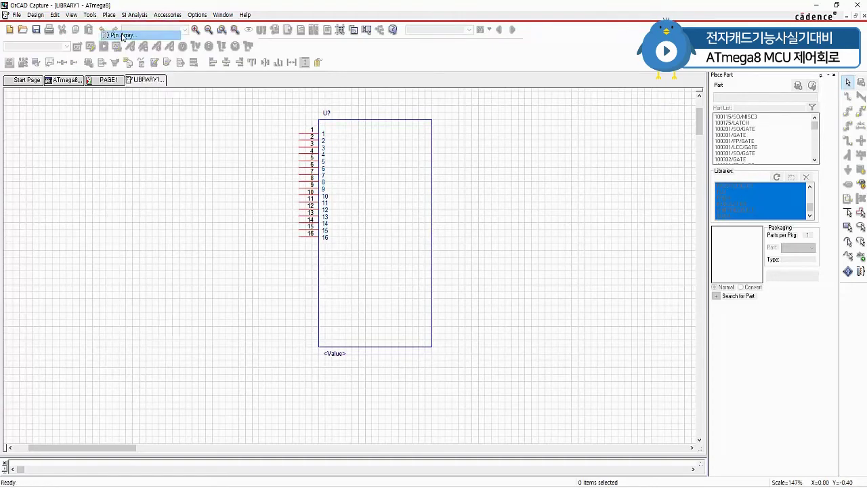
drag(411, 187, 517, 157)
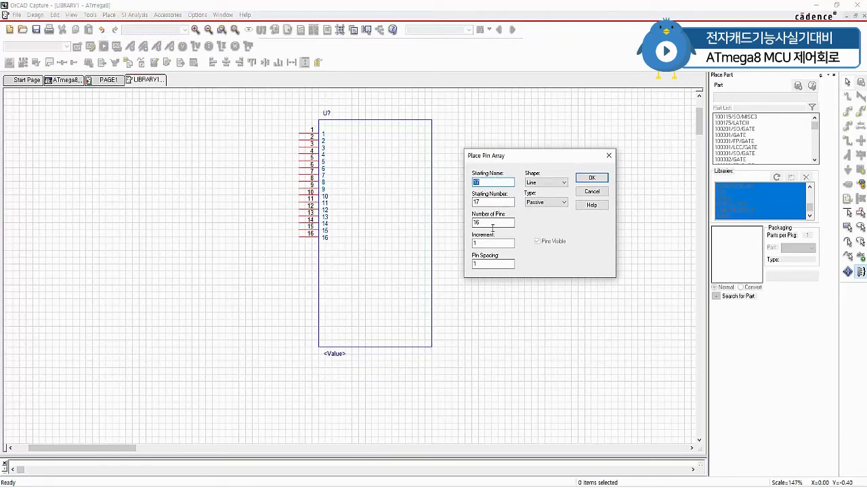
click(591, 177)
click(480, 139)
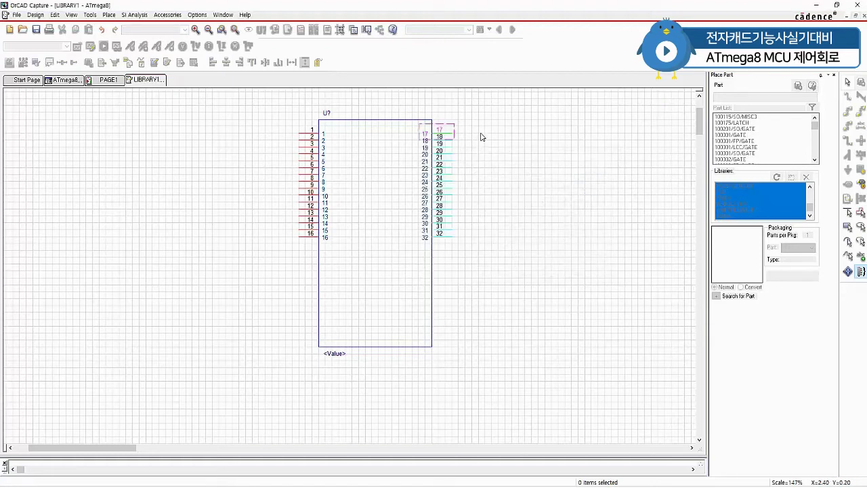
key(Escape)
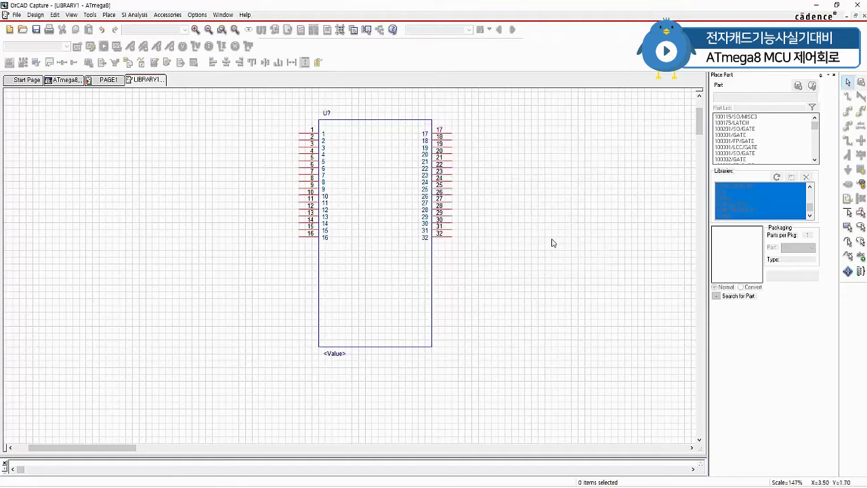
Shorten the ATmega8 body rectangle and part boundary from the lower edge, leaving some room beneath the pin columns
click(431, 347)
click(433, 299)
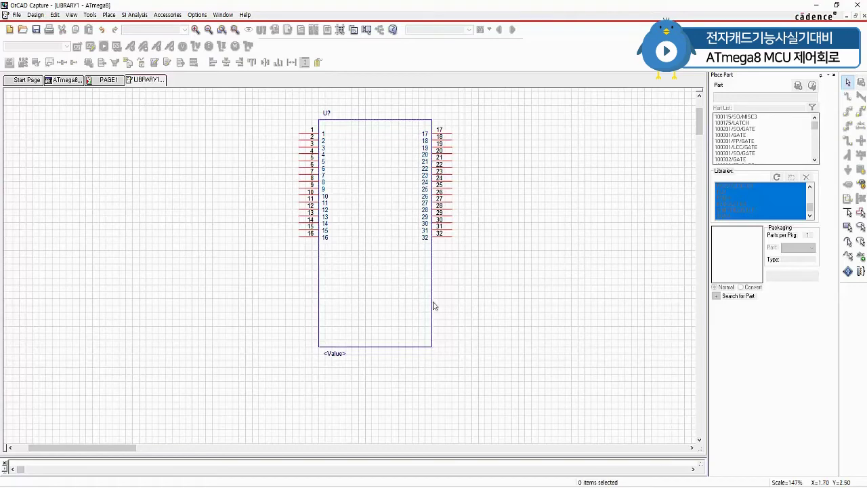
click(432, 347)
drag(432, 347, 432, 285)
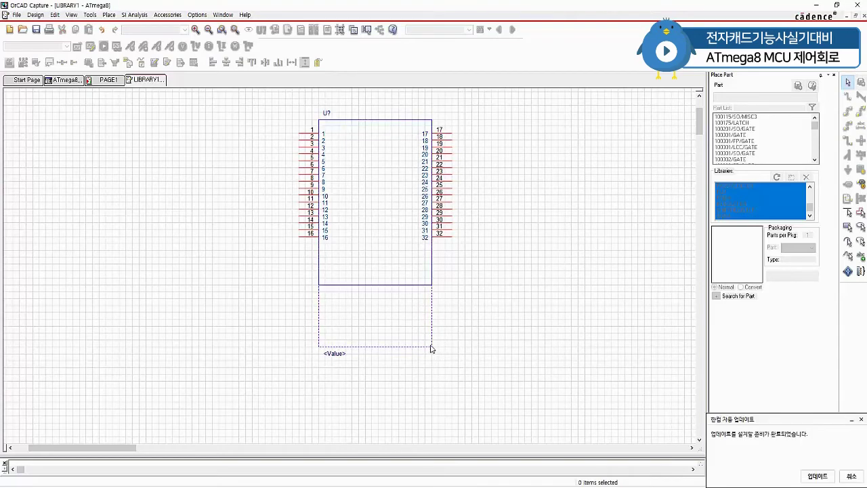
drag(432, 348, 431, 284)
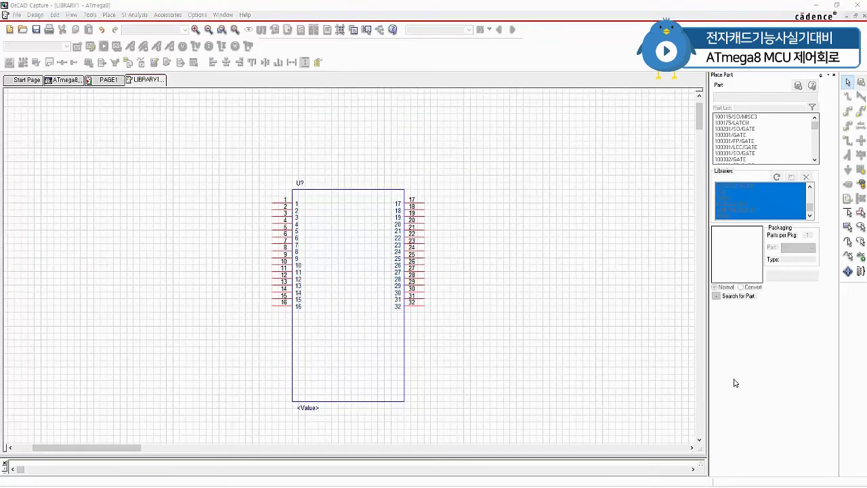
Move the left and right pin columns down into the lower part of the ATmega8 body edges
drag(245, 189, 285, 377)
drag(437, 319, 412, 193)
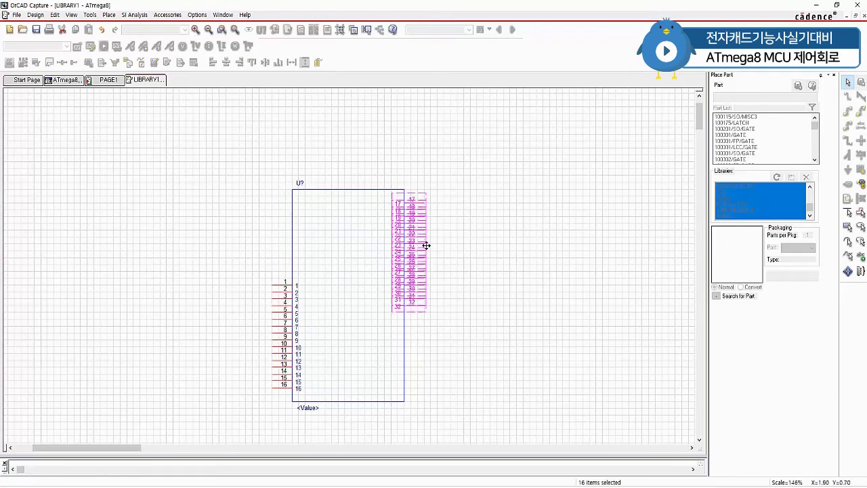
drag(423, 252, 422, 344)
click(499, 322)
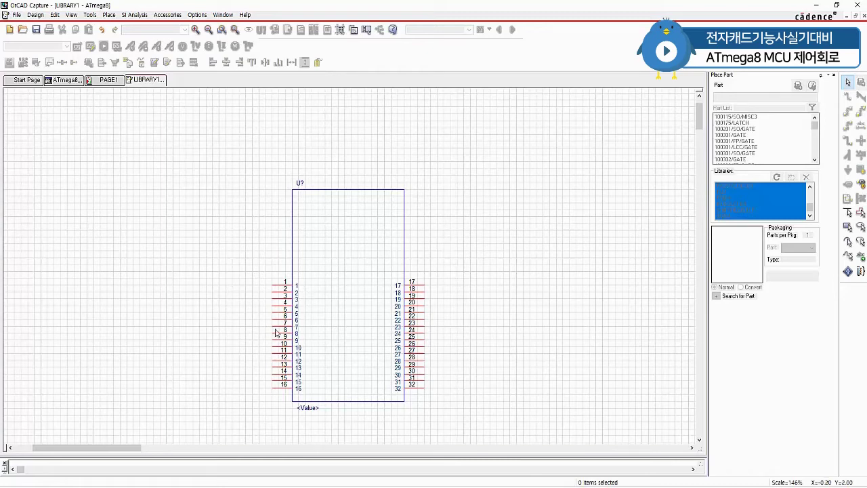
Move pins 12 to 16 to the upper part of the body's left edge, in consecutive order from the top
click(278, 357)
drag(277, 364, 277, 206)
click(255, 243)
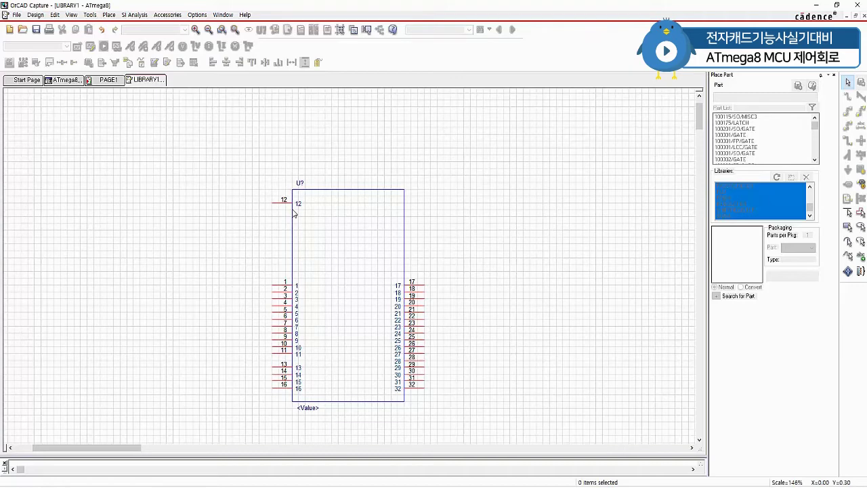
click(279, 370)
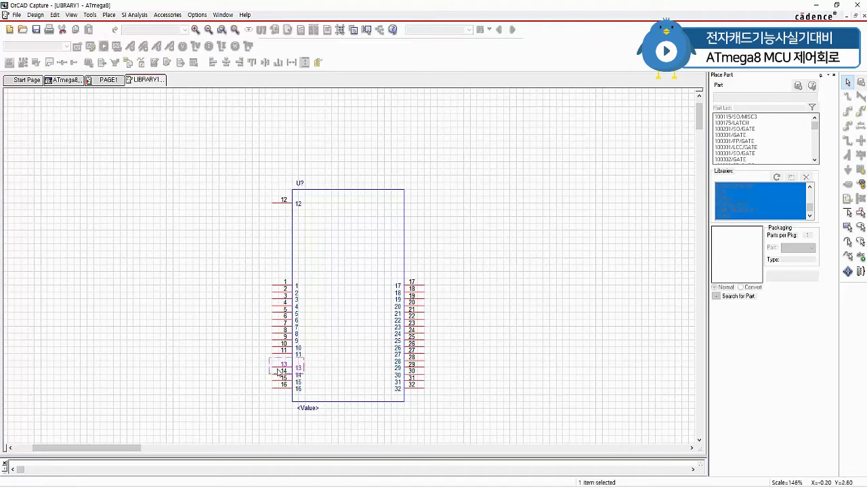
drag(278, 371, 278, 214)
click(243, 253)
drag(264, 363, 303, 408)
drag(283, 318, 284, 229)
click(240, 265)
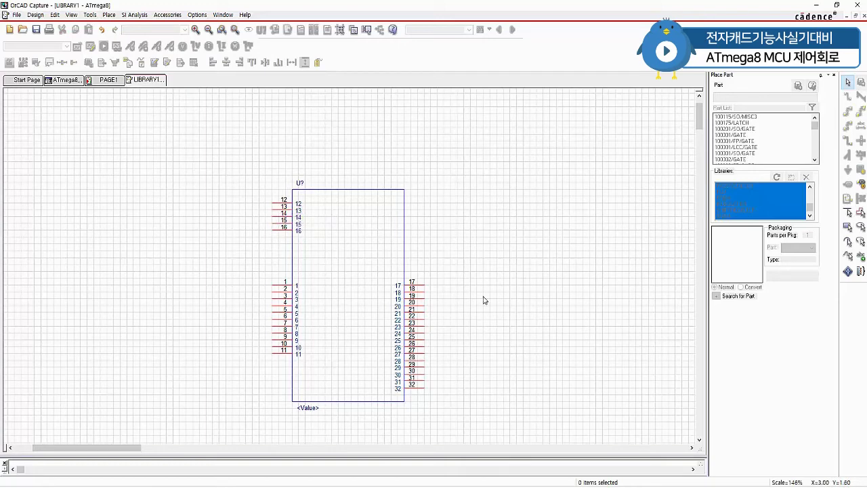
Move pins 17, 7 and 8 directly below pin 16 on the body's left edge, in that order
drag(418, 281, 298, 241)
click(512, 247)
click(277, 329)
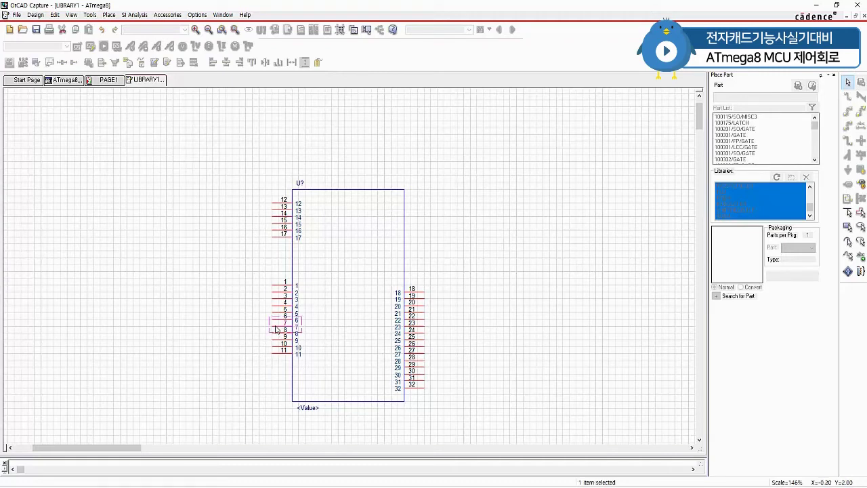
drag(277, 330, 278, 247)
click(257, 280)
double_click(279, 332)
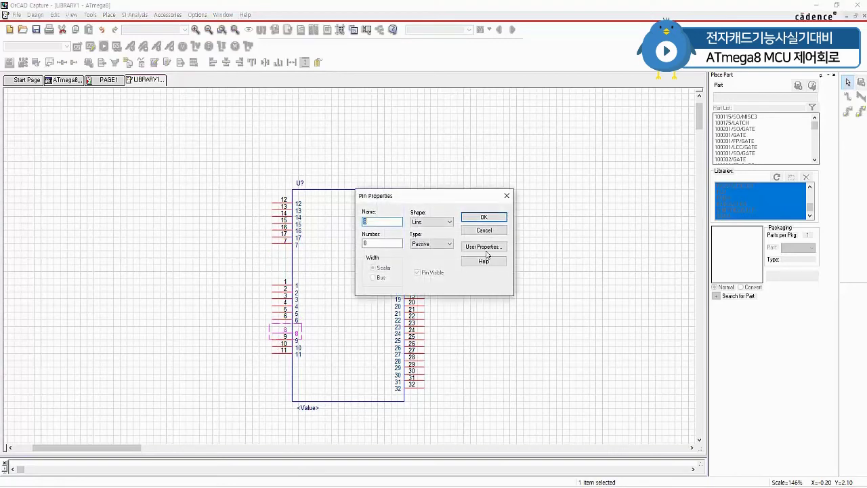
click(484, 217)
drag(279, 331, 277, 252)
click(554, 263)
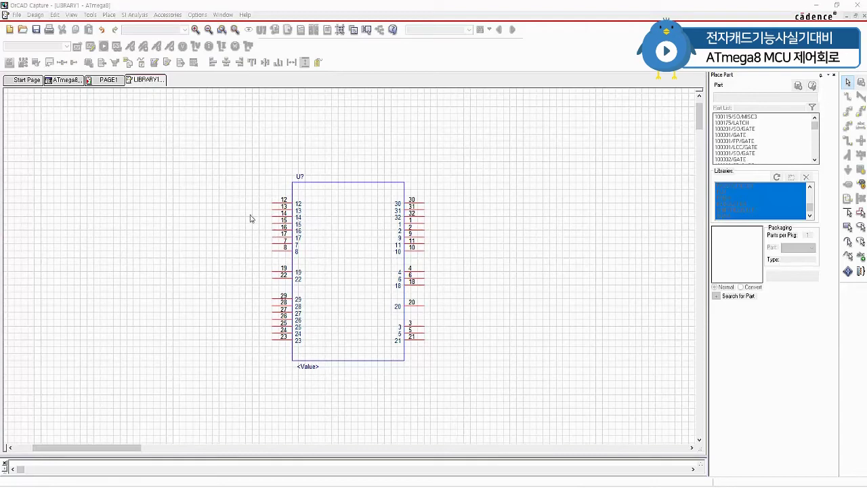
Open the properties of the upper-left eight-pin group together and name pin 12 PB0(ICP1)
drag(260, 195, 280, 260)
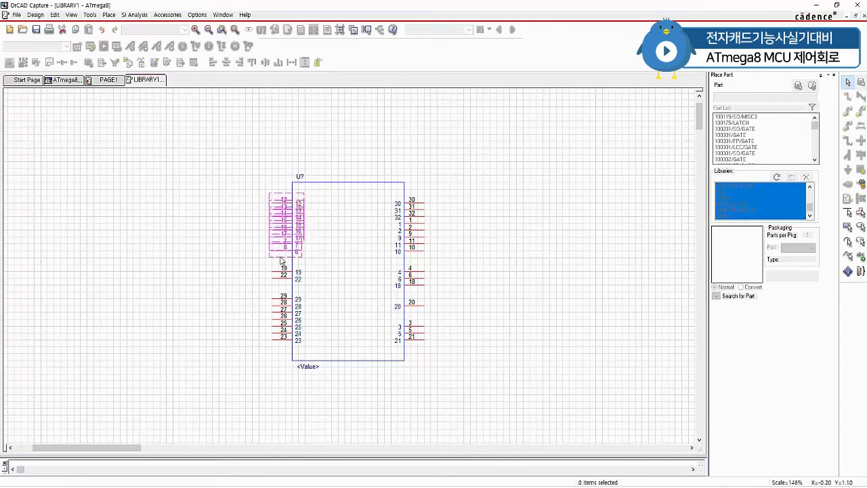
right_click(275, 220)
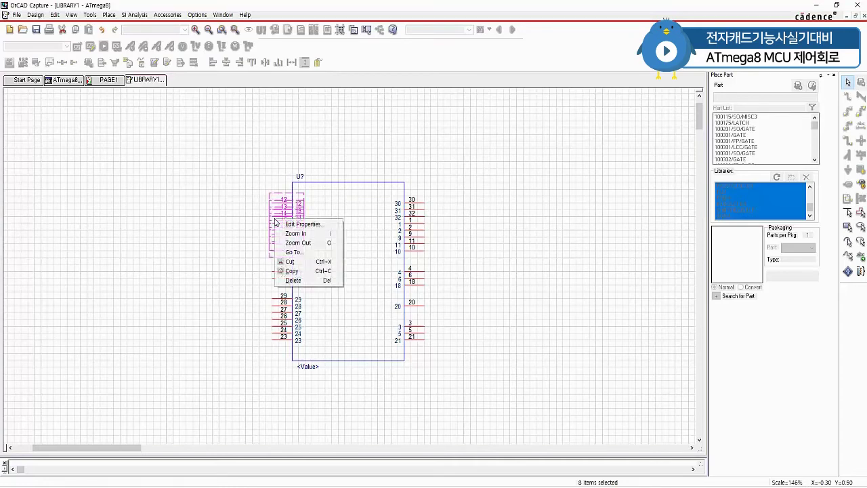
click(303, 225)
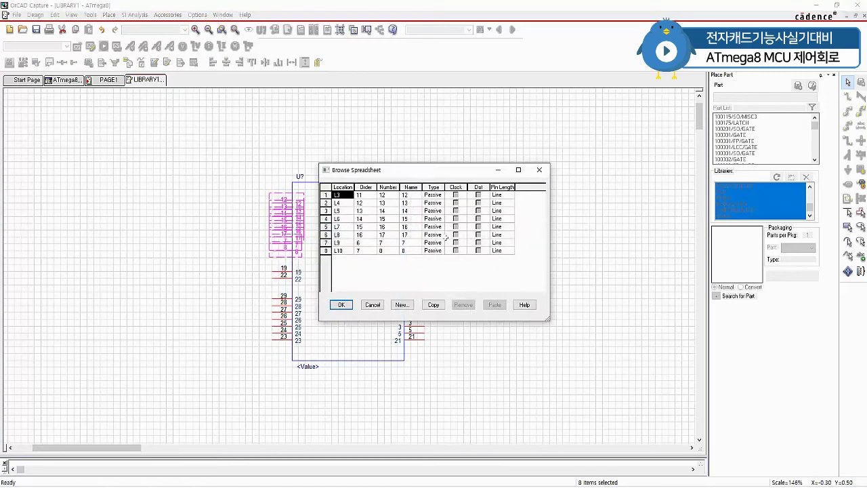
drag(425, 172, 535, 187)
click(523, 212)
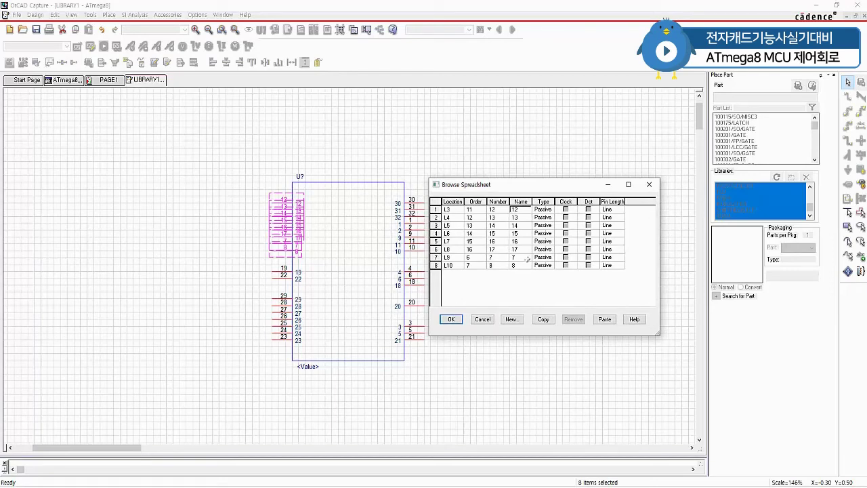
text(PB0)
text((ICP1)
key(Return)
Enlarge the pin properties spreadsheet and its Name column, and name pin 13 PB1(OC1A)
drag(533, 202, 537, 206)
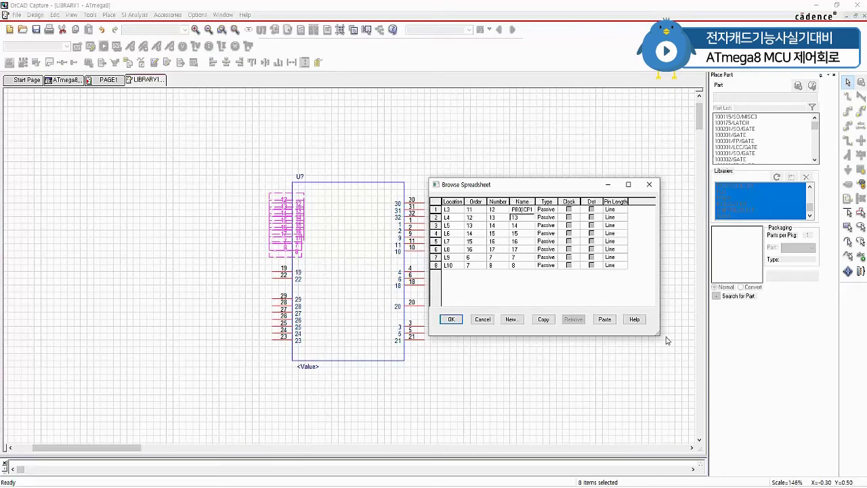
drag(658, 335, 691, 372)
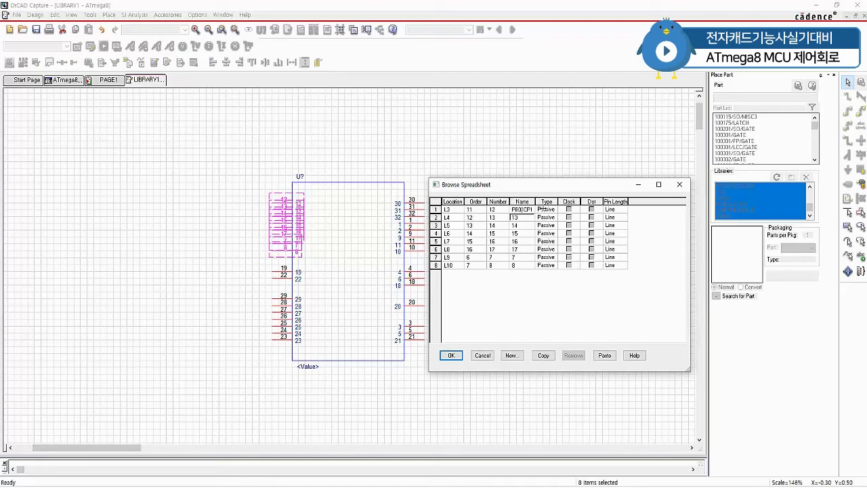
drag(534, 201, 561, 203)
click(536, 265)
click(522, 217)
text(PB1(OC1A)
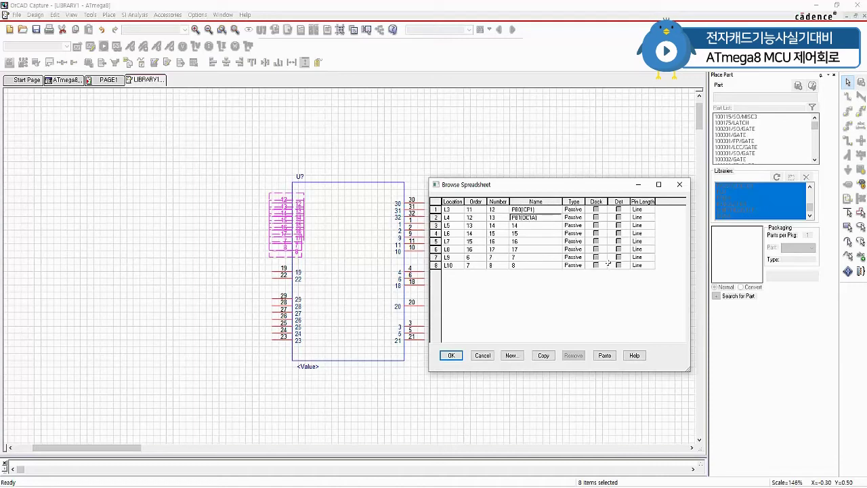
Name pin 14 PB2(S\S\/OC1B) with an overbar on SS, apply the pin names and inspect them on the part
key(Down)
text(PB2)
text((S)
text(S)
text(\)
text(\/OC)
text(1B)
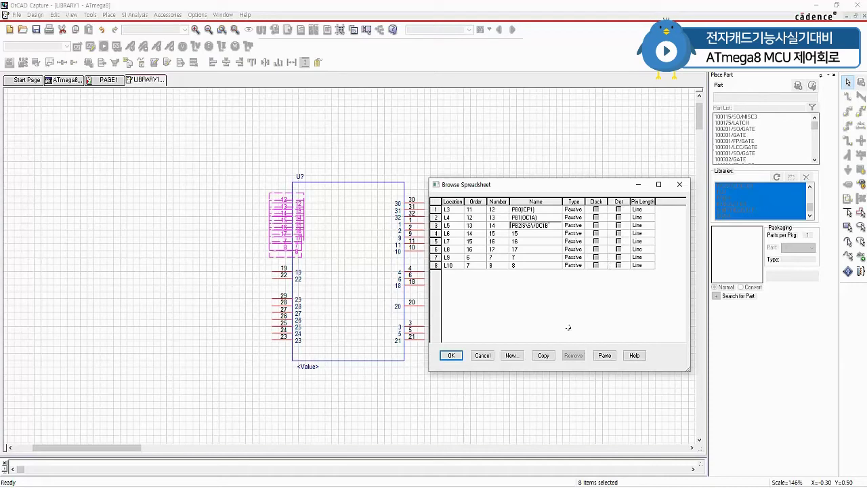
click(451, 355)
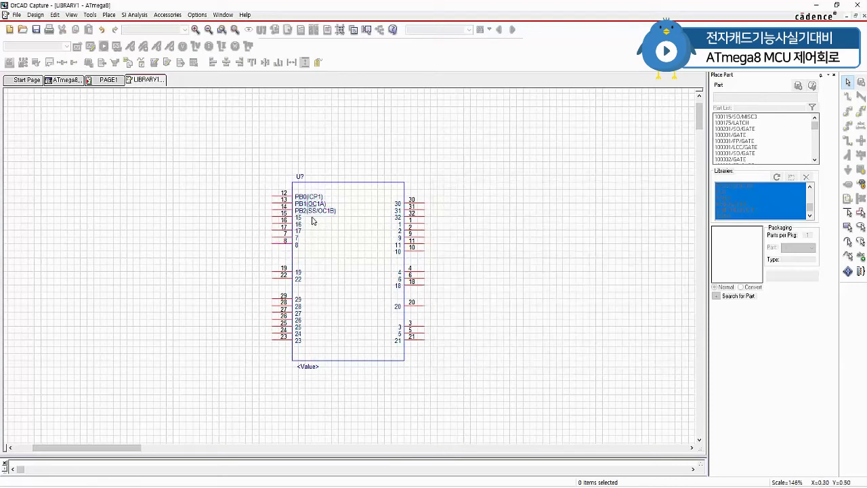
ctrl+scroll(352, 271, up, 1)
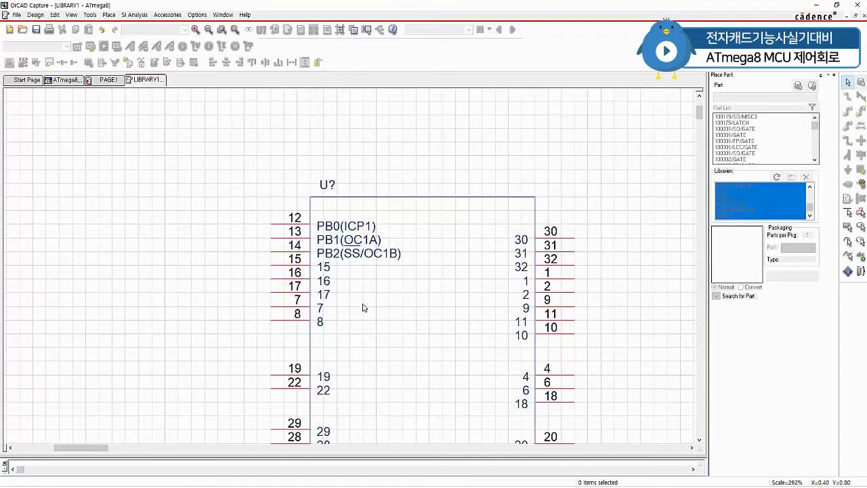
scroll(363, 298, down, 1)
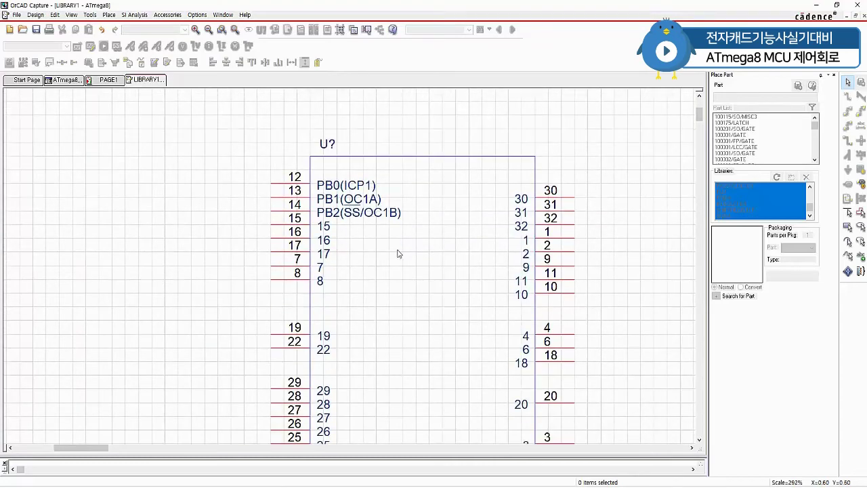
Reopen the upper-left pin group's properties and name pins 15, 16 and 17 PB3(MOSI/OC2), PB4(MISO) and PB5(SCK)
drag(256, 169, 289, 298)
right_click(281, 256)
click(301, 260)
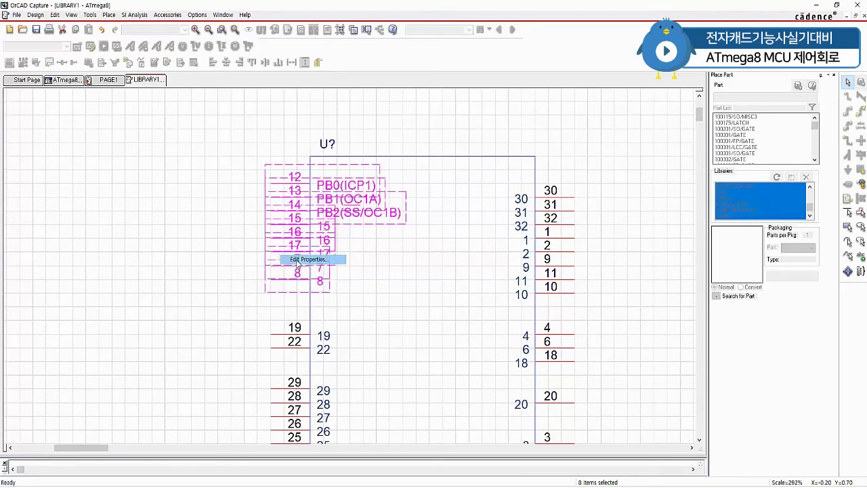
drag(548, 319, 631, 363)
drag(497, 172, 559, 164)
drag(485, 181, 504, 197)
click(487, 214)
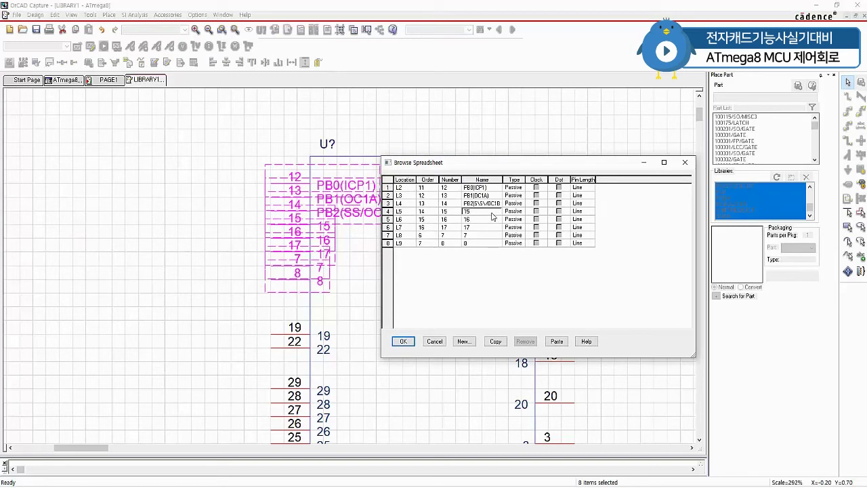
text(PB3(MOSI/OC2))
click(498, 219)
text(PB4(MISO))
key(Down)
text(PB5(SCK))
Name pin 7 PB6(XTAL1/TOSC1) and pin 8 PB7(XTAL2/TOSC2), and apply the group's pin names
key(Down)
text(PB6(XTAL1/TOSC)
key(Home)
key(Down)
key(ctrl+v)
text(1)2)
key(Left)
key(BackSpace)
text(2)
key(Left)
key(Left)
key(Left)
key(Right)
key(Right)
key(BackSpace)
text(7)
click(403, 340)
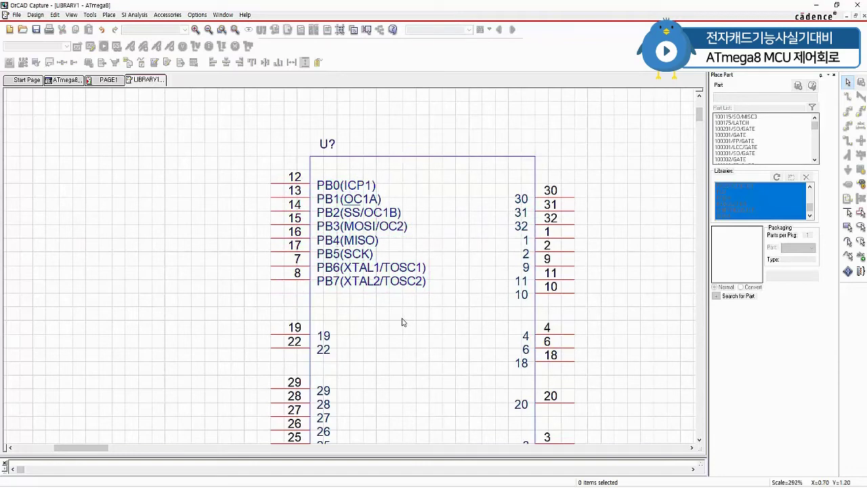
Name pin 19 ADC6 in its pin properties
scroll(402, 322, down, 1)
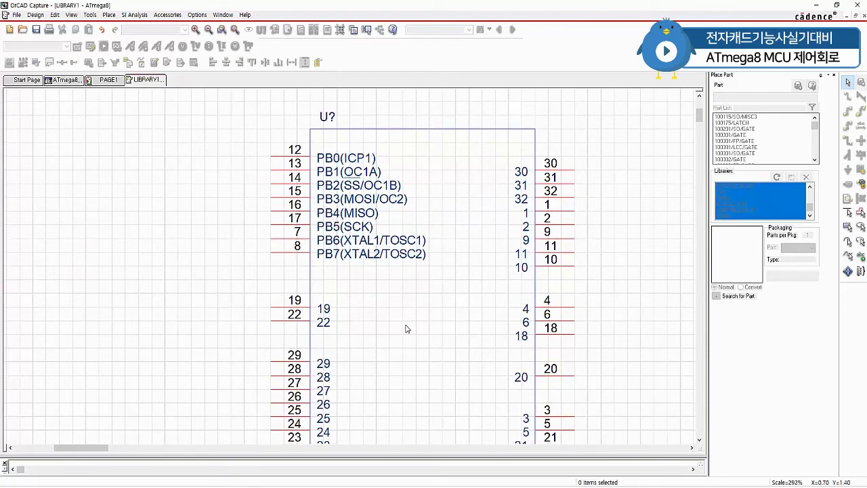
scroll(406, 329, down, 1)
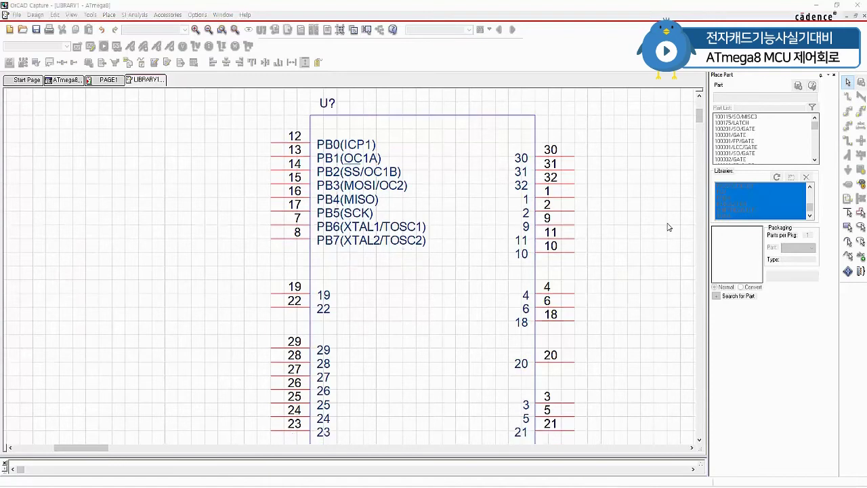
click(276, 294)
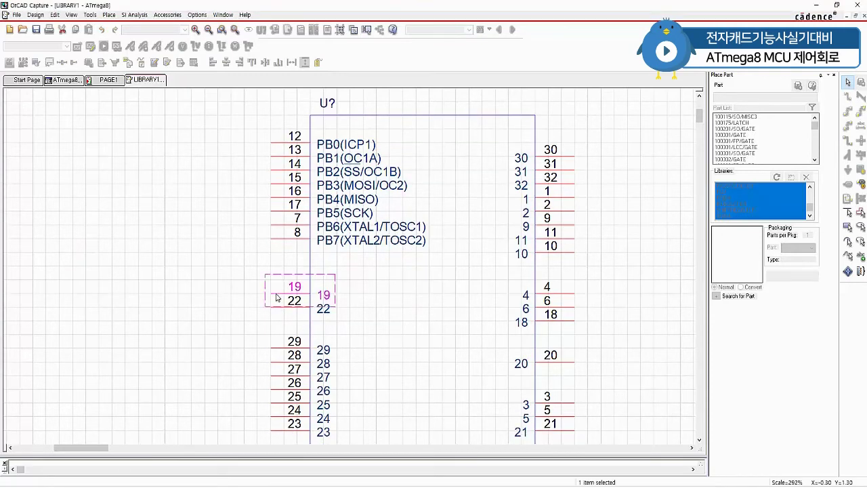
double_click(276, 296)
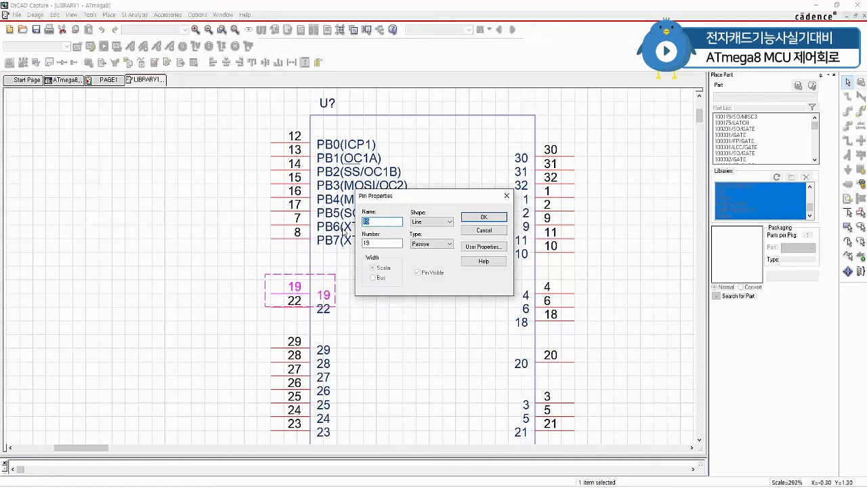
text(ADC6)
click(482, 217)
Name pin 22 ADC7 and deselect it
double_click(274, 310)
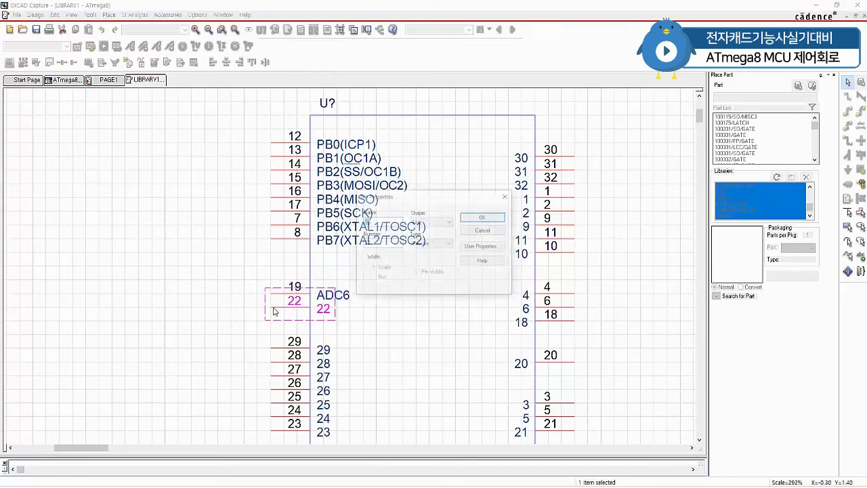
text(ADC)
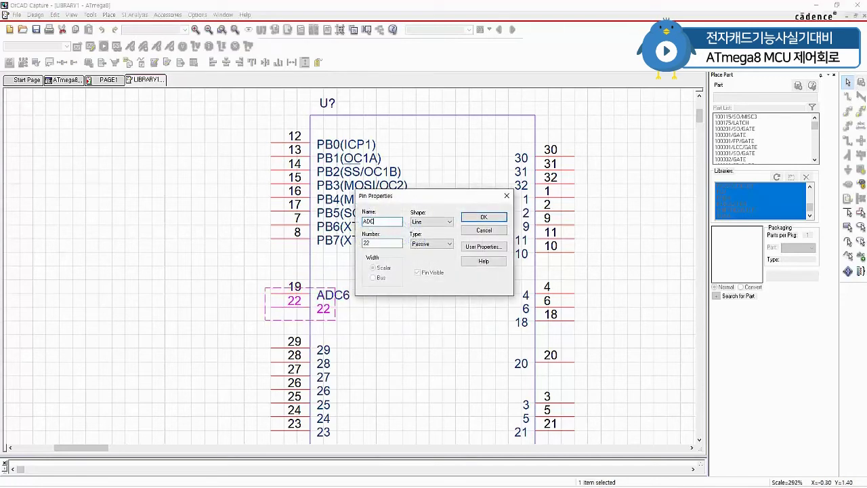
text(7)
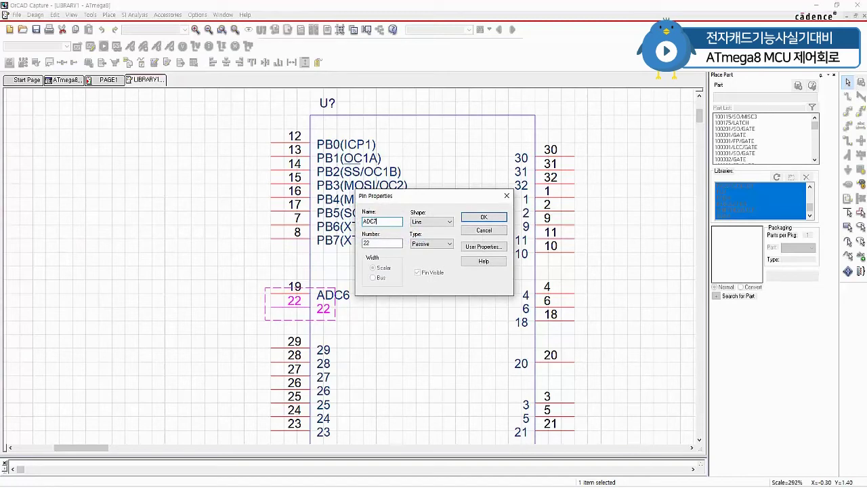
click(474, 220)
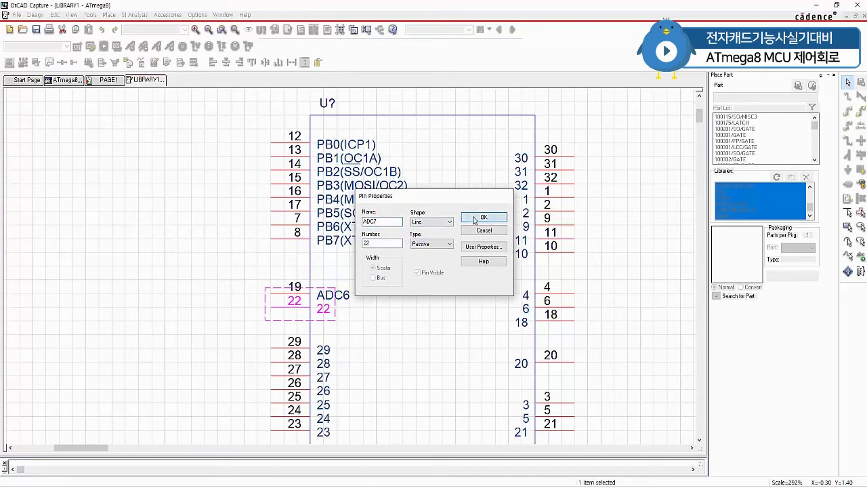
click(448, 302)
Name the power pins 4 and 6 VCC, editing each pin's properties individually
scroll(371, 343, down, 2)
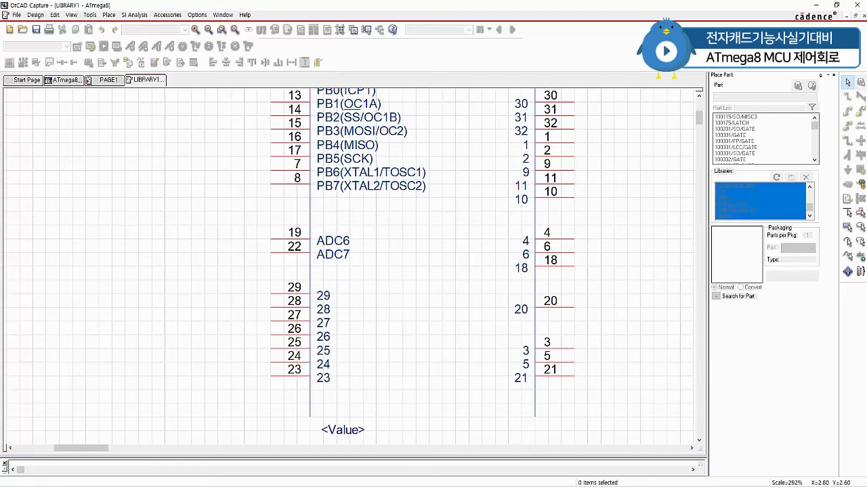
scroll(569, 285, up, 2)
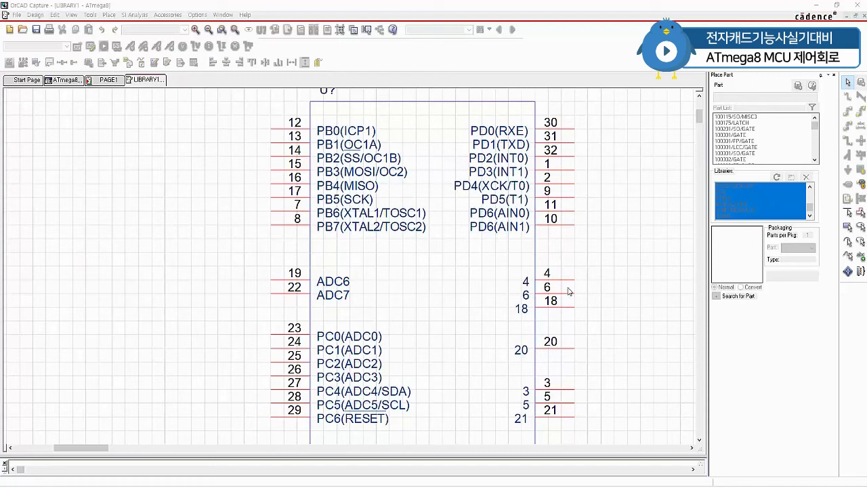
double_click(573, 284)
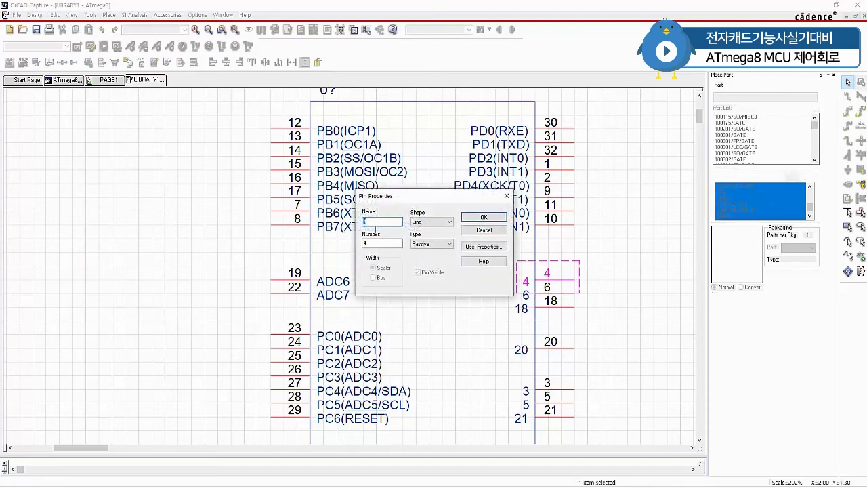
text(VCC)
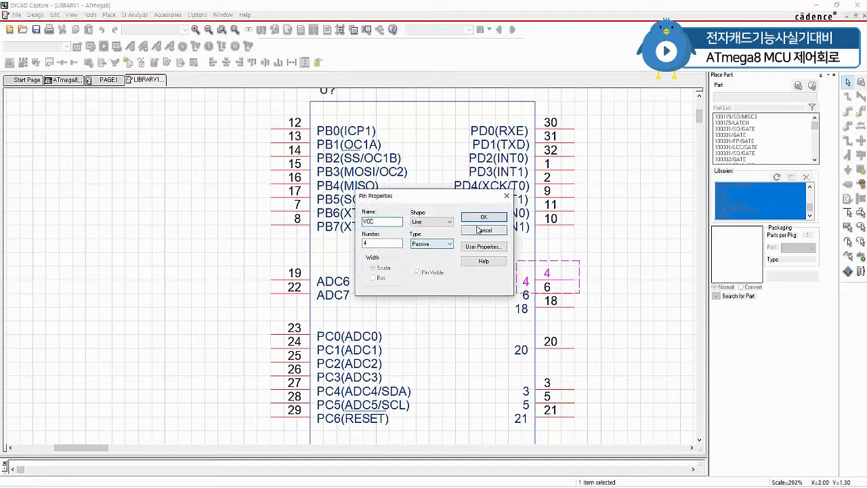
click(484, 217)
double_click(569, 288)
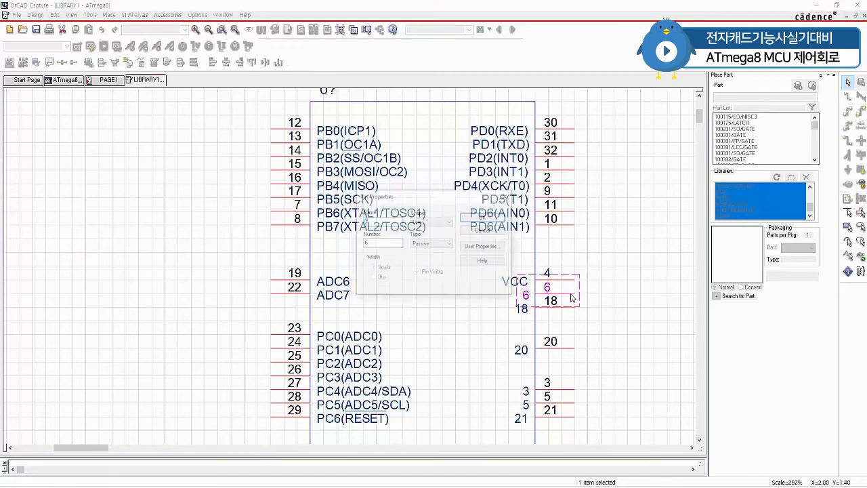
text(C)
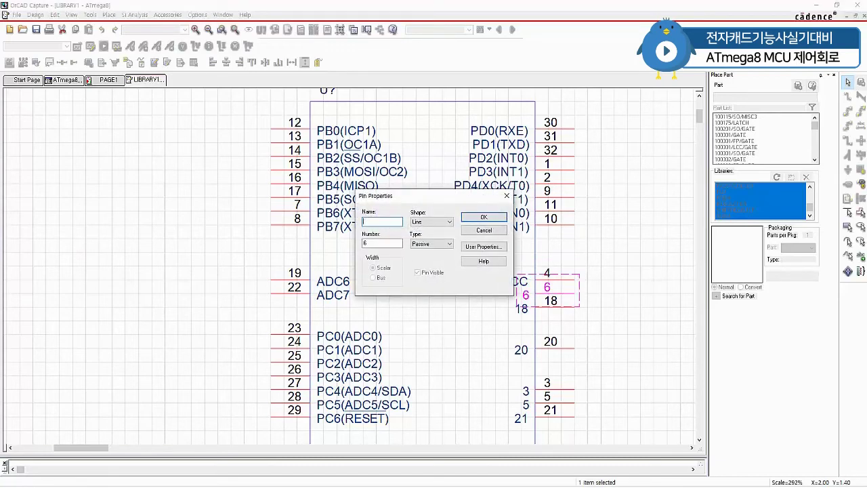
text(VCC)
click(501, 218)
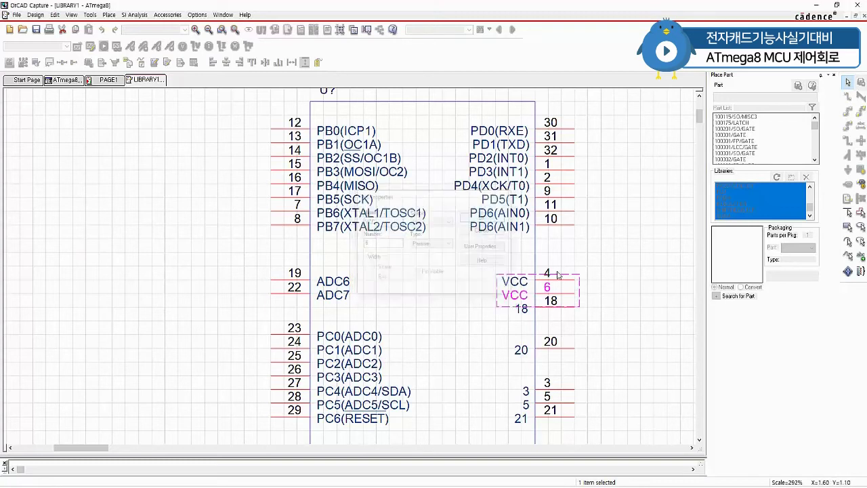
Name pin 18 AVCC and pin 20 AREF
double_click(566, 309)
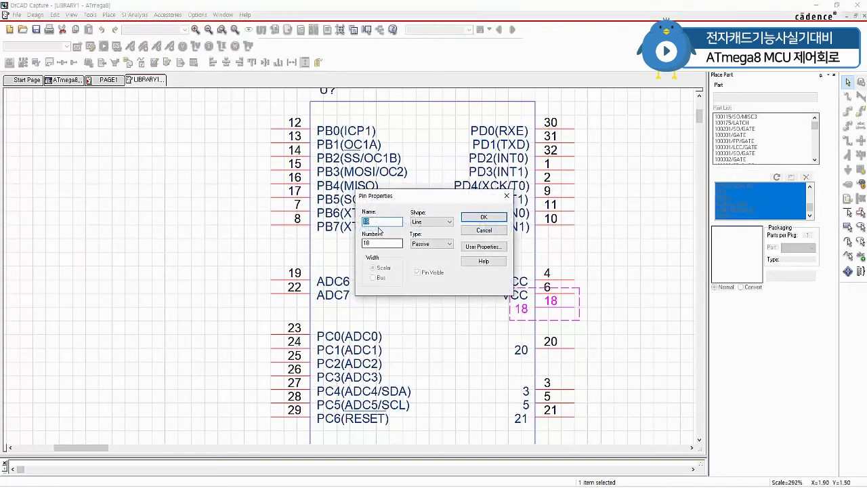
drag(382, 225, 327, 223)
text(AVCC)
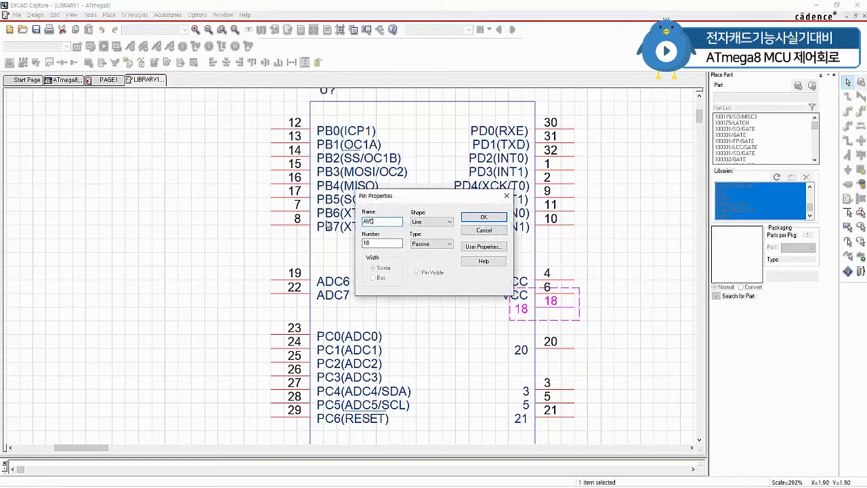
click(482, 218)
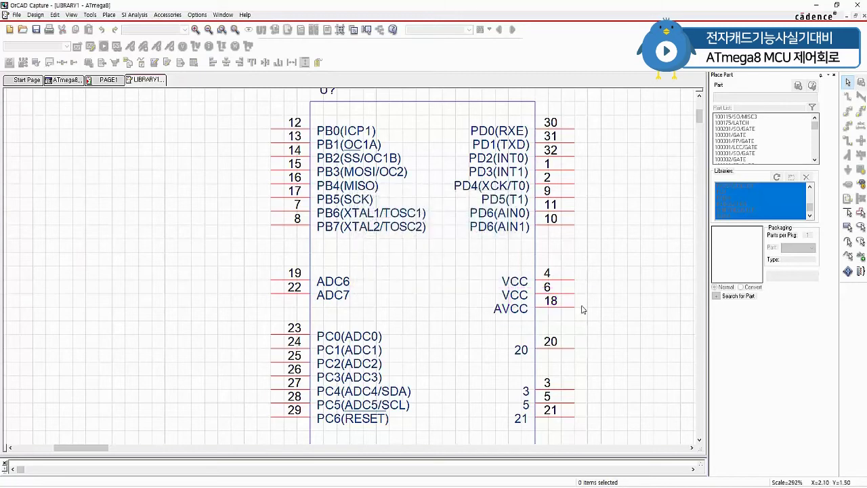
scroll(586, 366, down, 1)
double_click(562, 316)
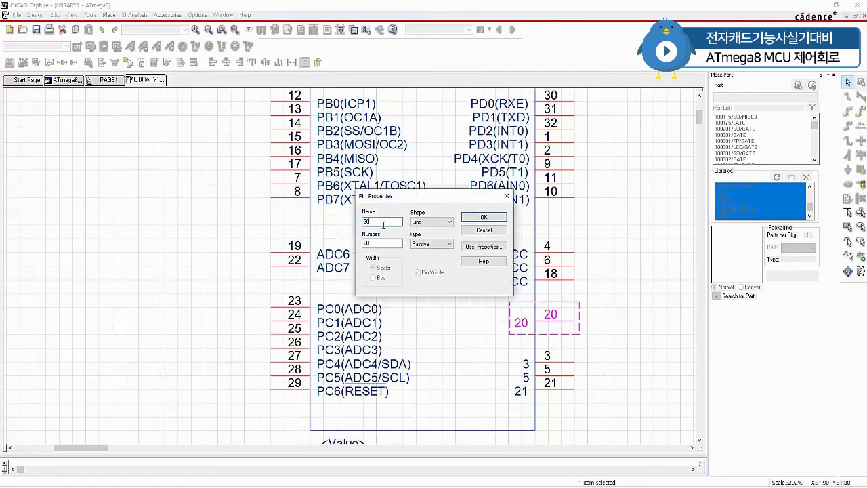
text(AREF)
click(484, 217)
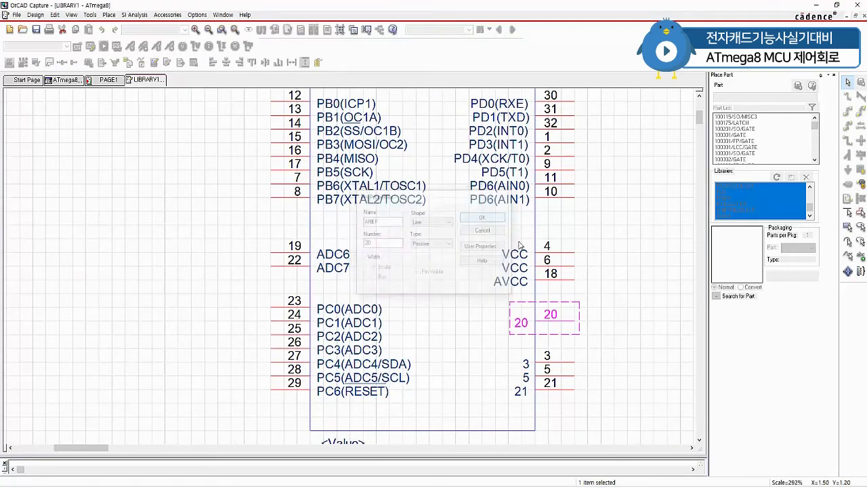
Name the lower-right pins 3, 5 and 21 GND
click(570, 367)
double_click(570, 367)
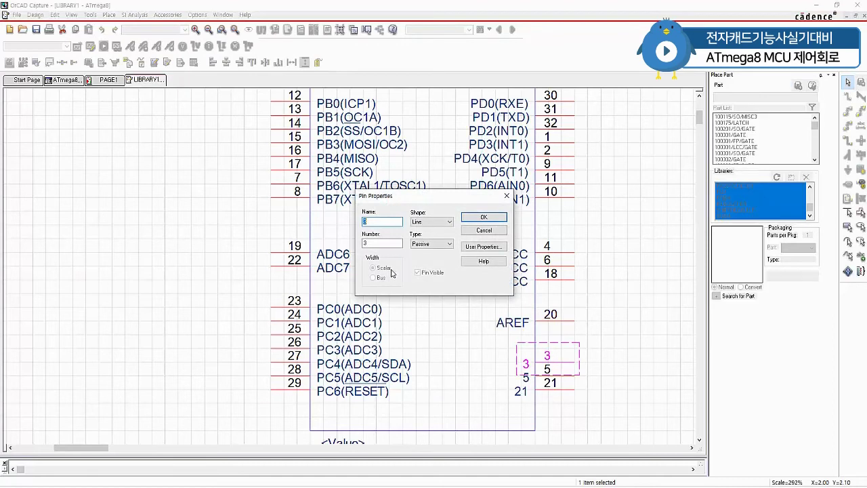
text(GND)
click(483, 216)
double_click(564, 377)
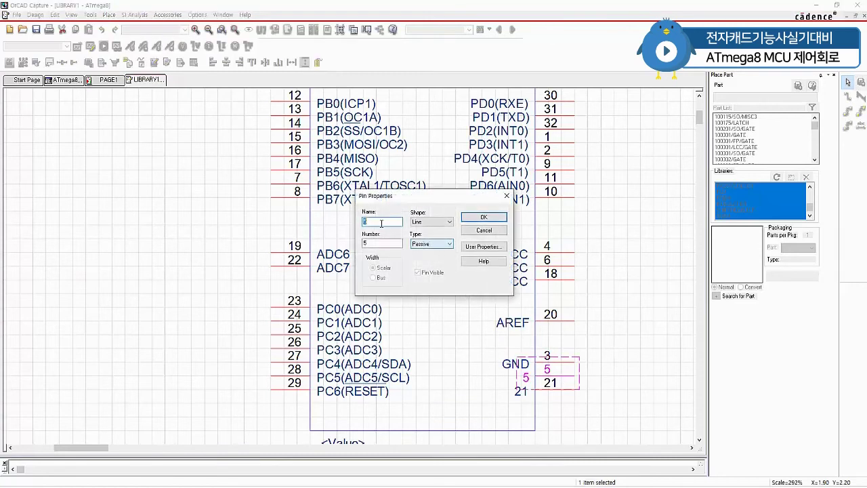
text(GND)
click(484, 218)
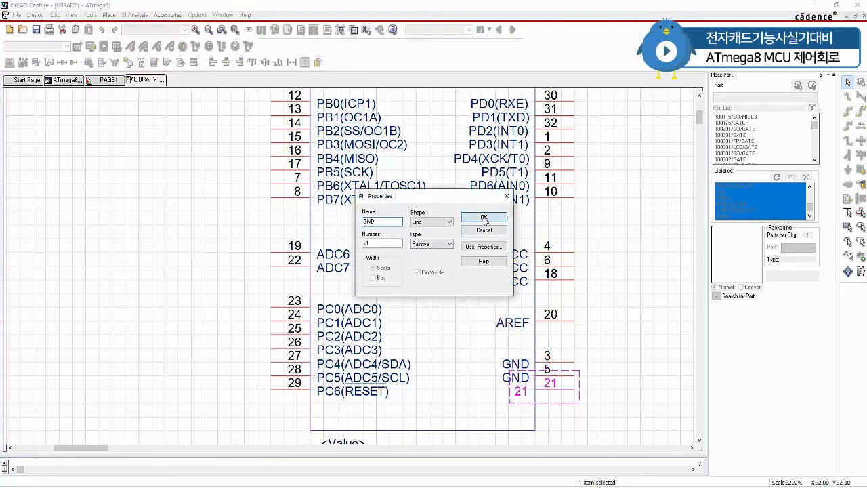
click(484, 218)
click(617, 277)
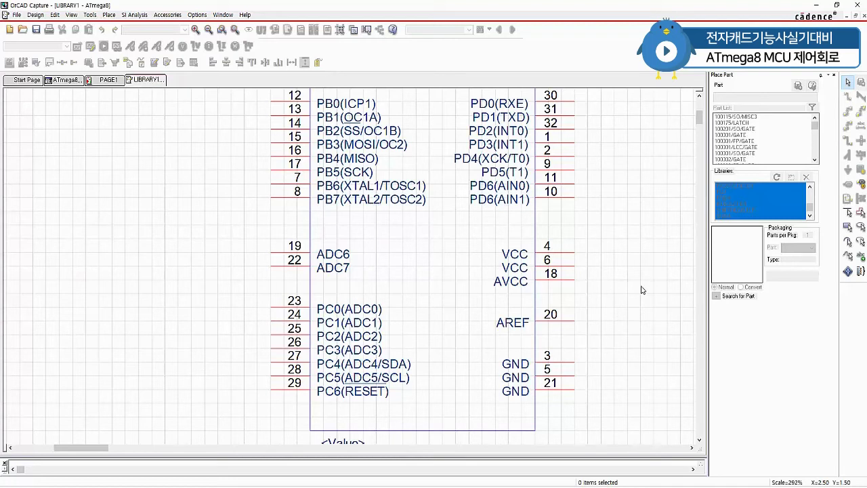
Change the type of VCC pin 4 to Power and make the pin visible
double_click(553, 250)
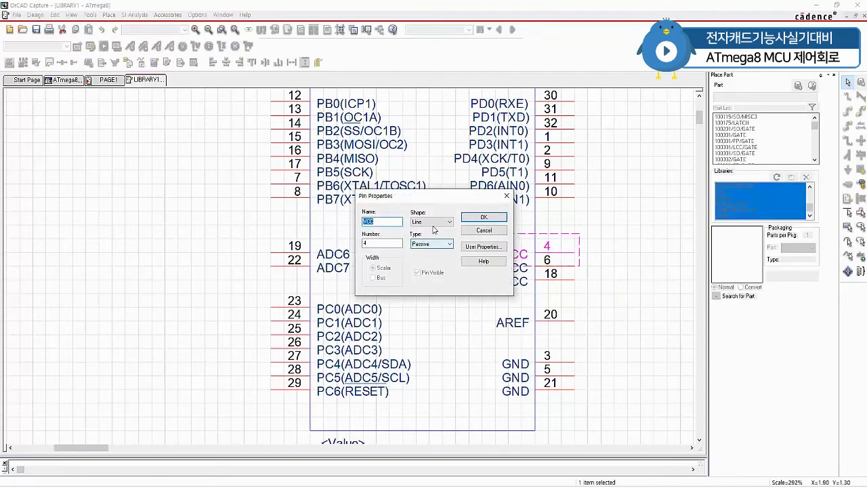
click(431, 245)
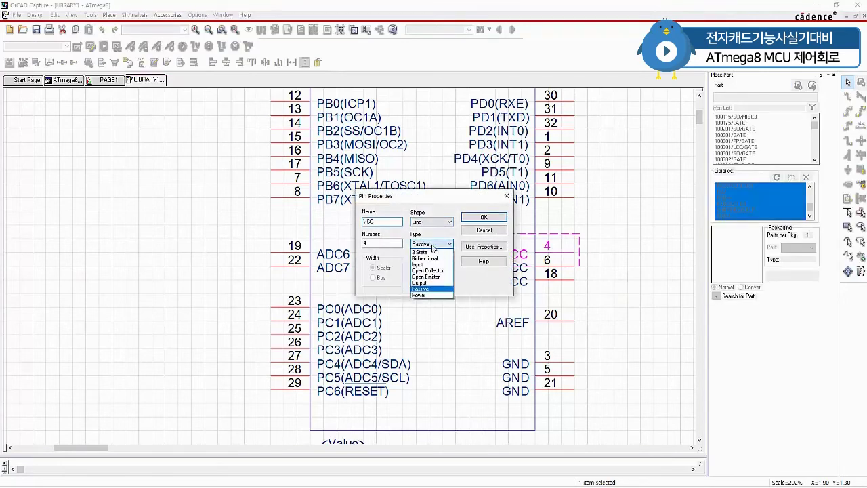
click(428, 294)
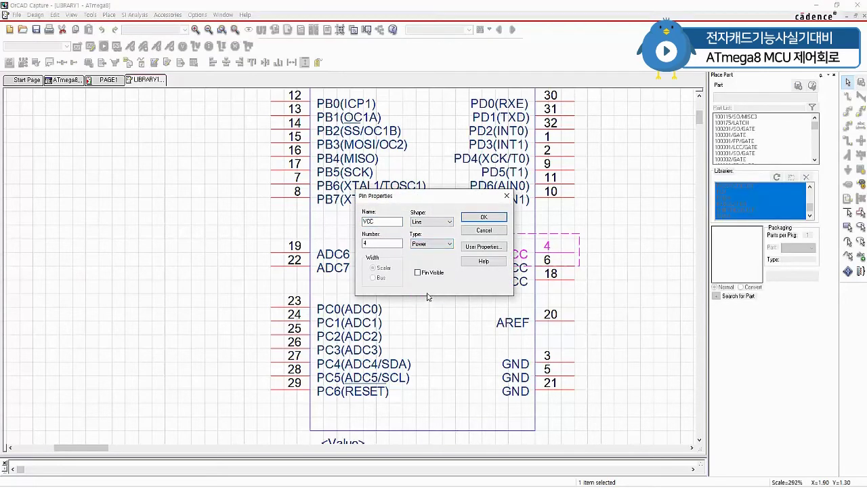
click(418, 272)
drag(454, 196, 424, 223)
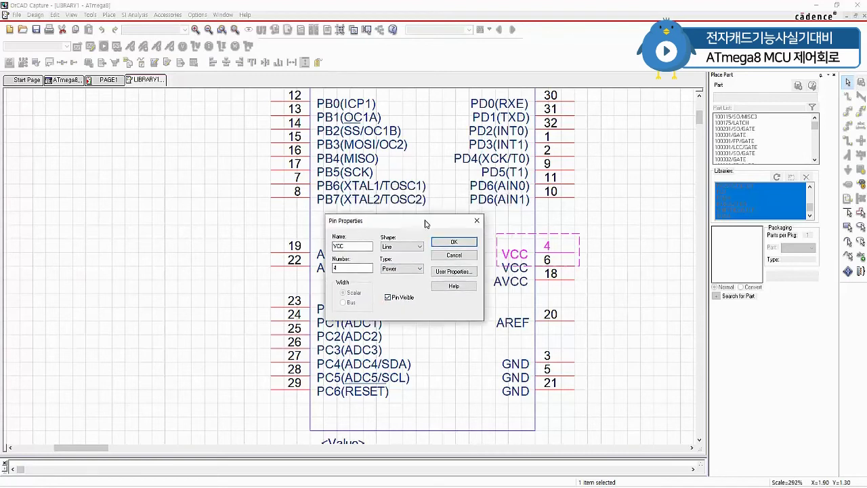
click(448, 248)
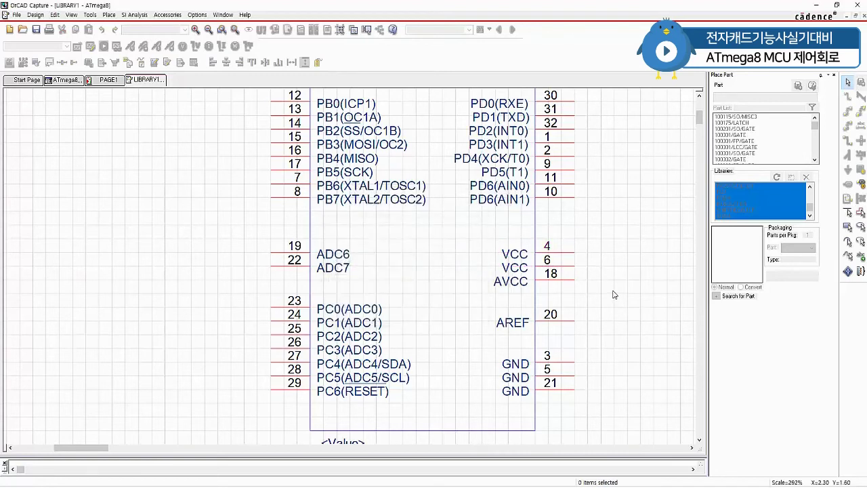
Change the type of VCC pin 6 to Power with the pin set to visible
double_click(569, 265)
click(446, 222)
click(446, 221)
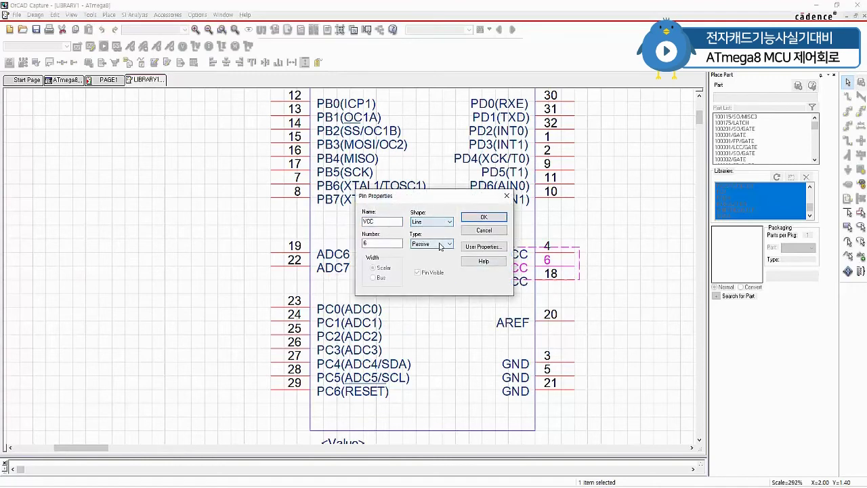
click(432, 242)
click(420, 295)
click(430, 272)
click(484, 216)
click(620, 290)
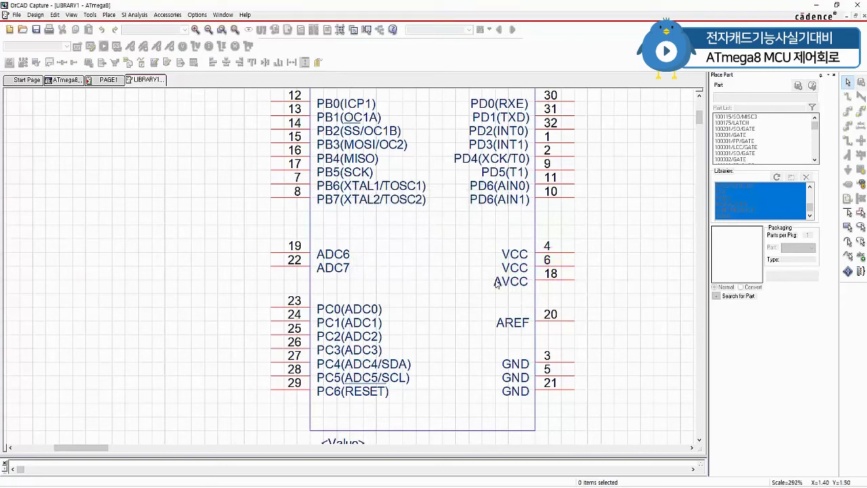
Change the type of AVCC pin 18 to Power and keep the pin visible
double_click(571, 286)
click(431, 243)
click(430, 296)
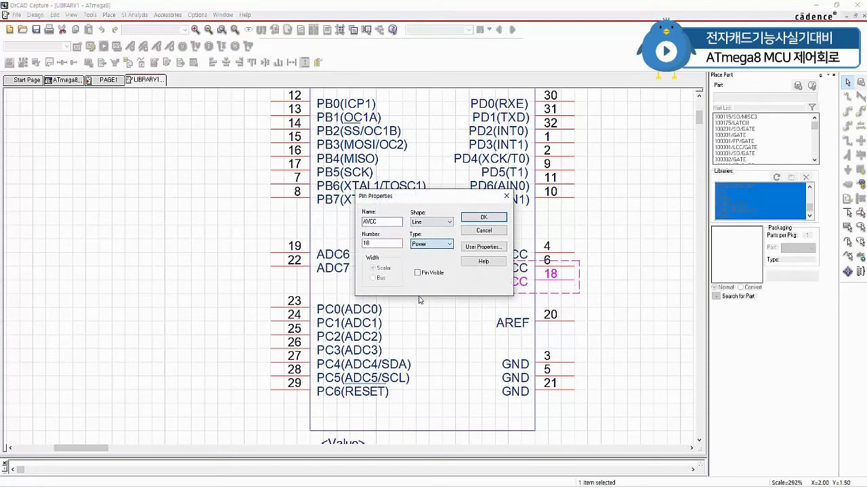
click(483, 217)
Set the type of GND pins 3, 5 and 21 to Power by editing their properties together
drag(582, 409, 557, 340)
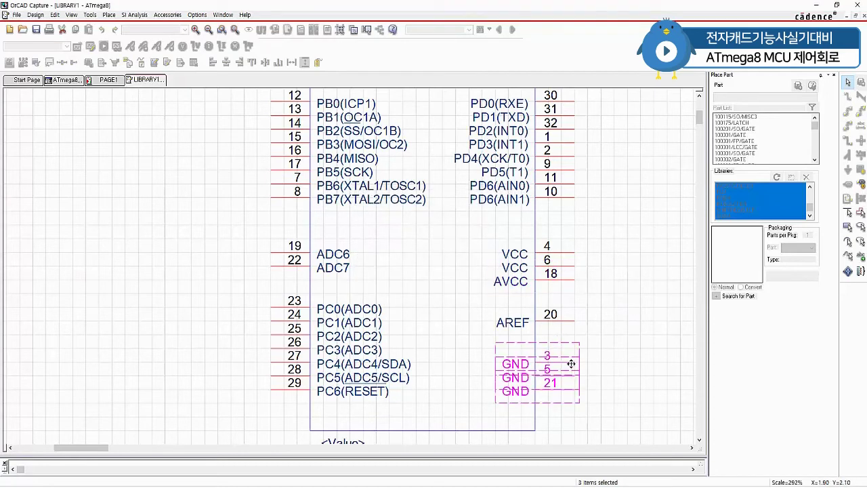
right_click(565, 357)
click(593, 364)
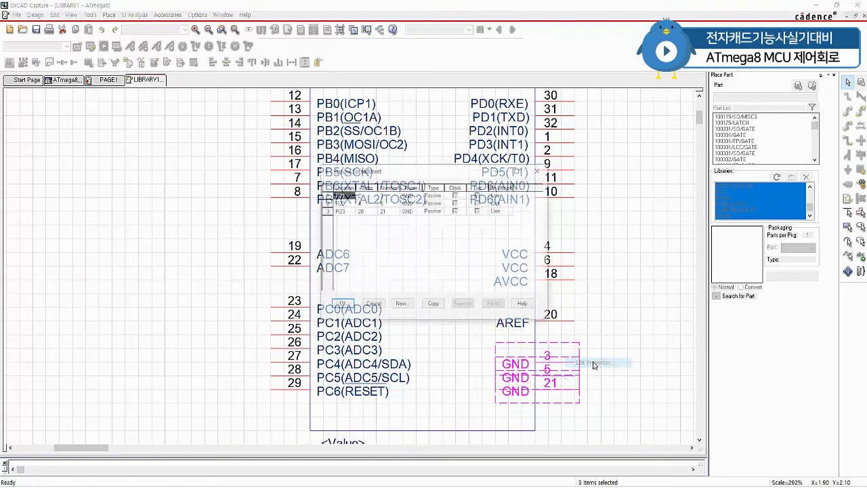
click(432, 195)
click(441, 195)
click(437, 246)
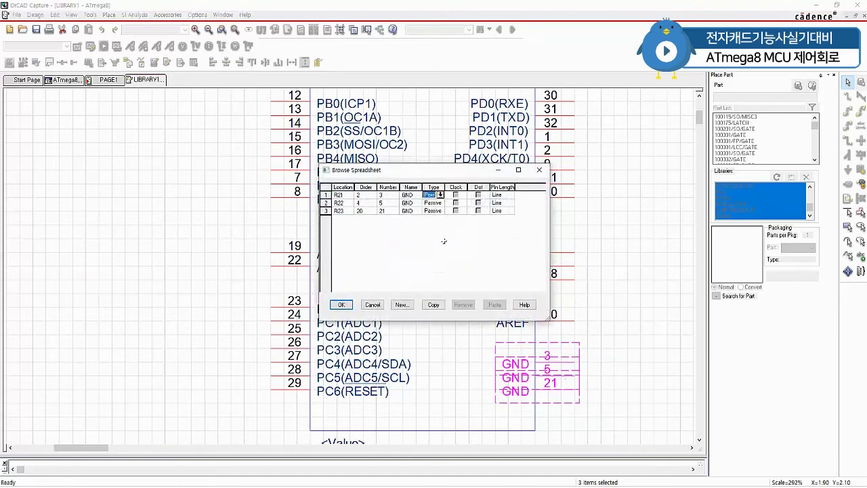
click(436, 203)
click(441, 203)
click(436, 254)
click(439, 211)
click(441, 211)
click(436, 261)
click(342, 304)
click(612, 335)
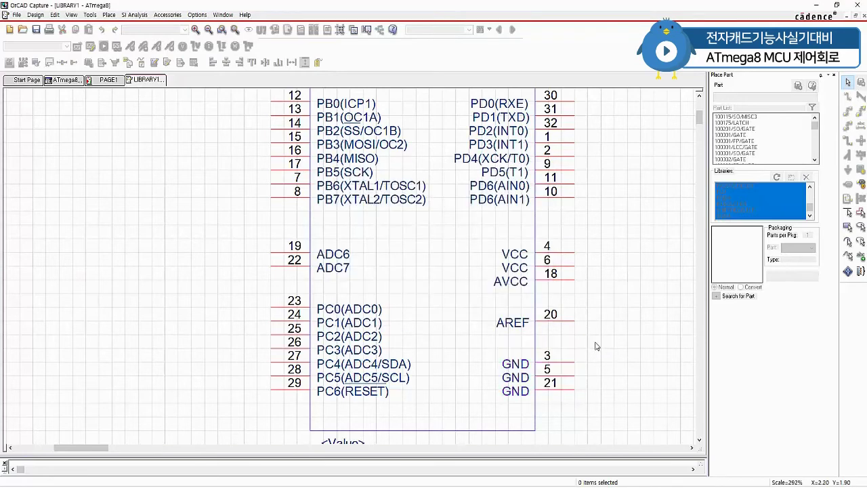
Check the type and visibility settings of GND pins 3 and 5
double_click(565, 365)
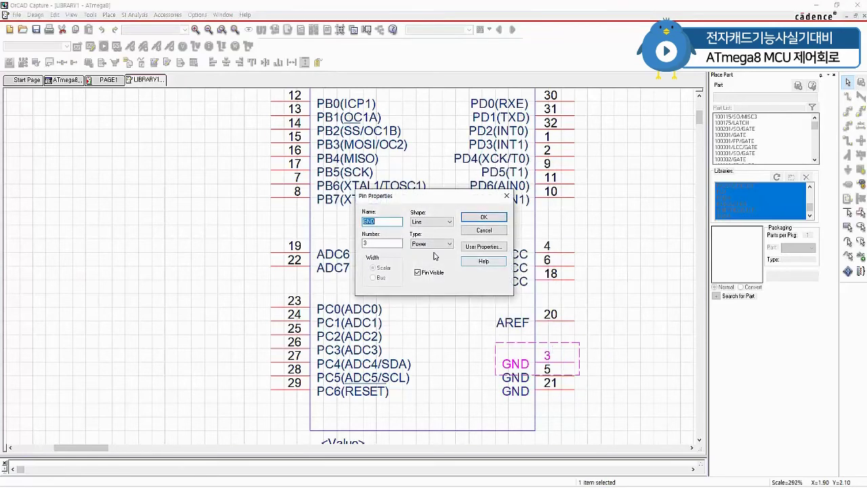
click(484, 217)
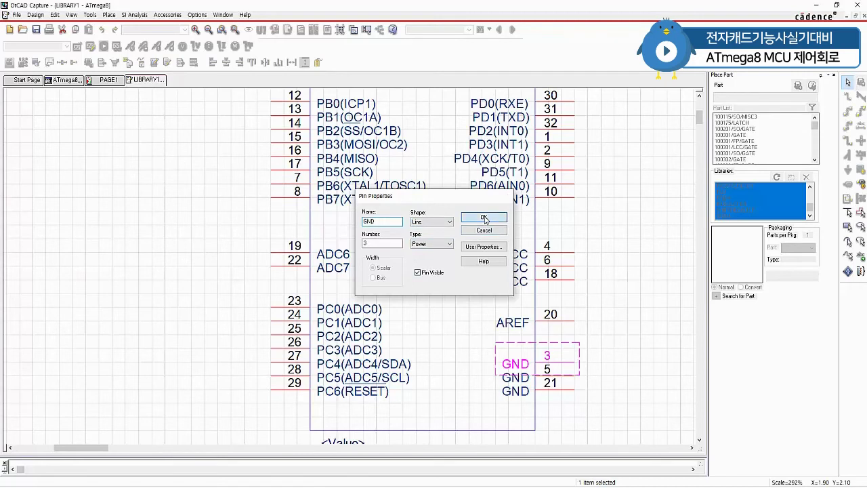
click(592, 344)
double_click(572, 376)
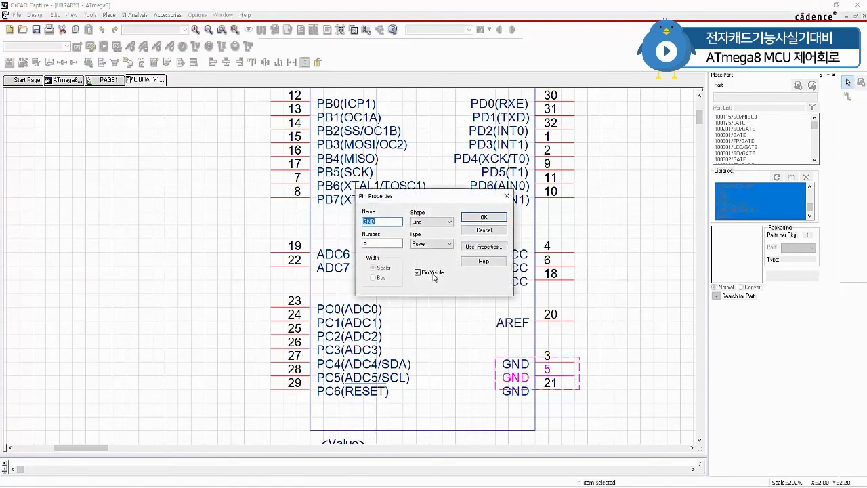
click(484, 218)
click(604, 324)
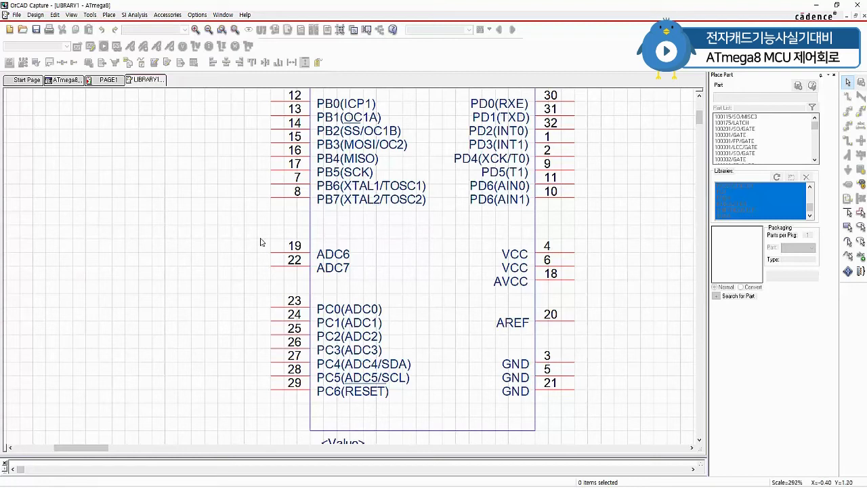
Change the shape of pin 7, PB6(XTAL1/TOSC1), to Clock
click(277, 188)
double_click(277, 189)
click(431, 221)
click(431, 233)
click(484, 217)
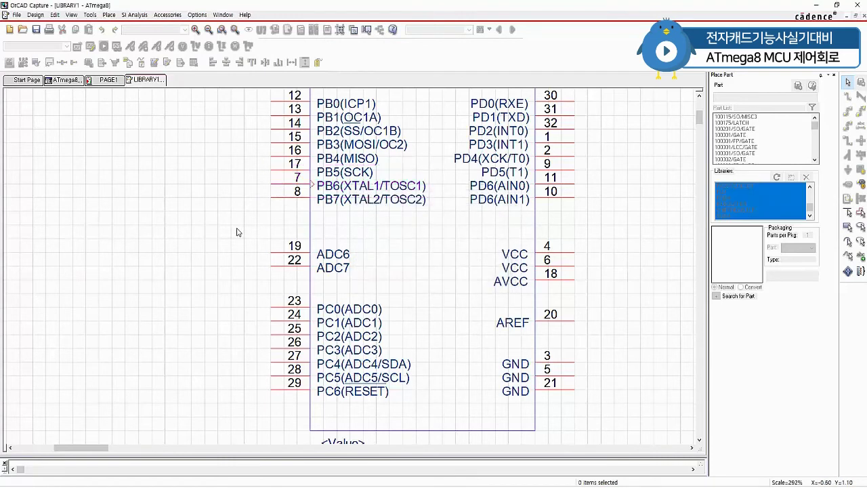
Change the shape of pin 8, PB7(XTAL2/TOSC2), to Clock
double_click(278, 201)
click(449, 221)
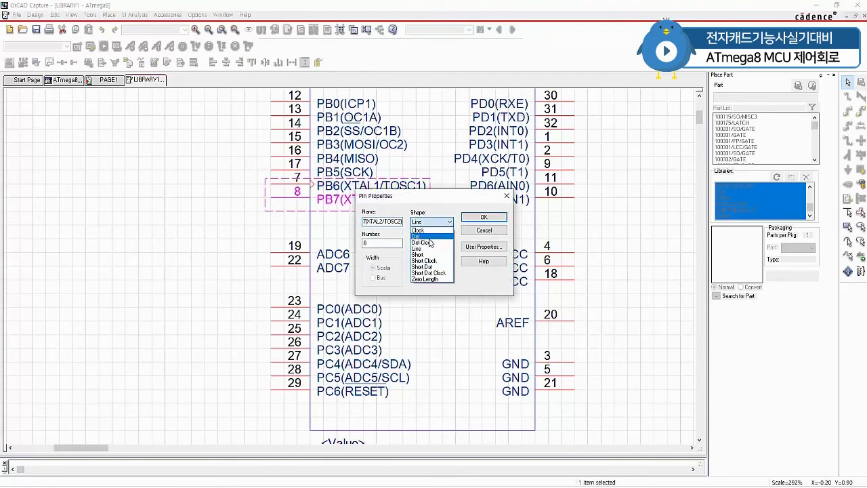
click(431, 231)
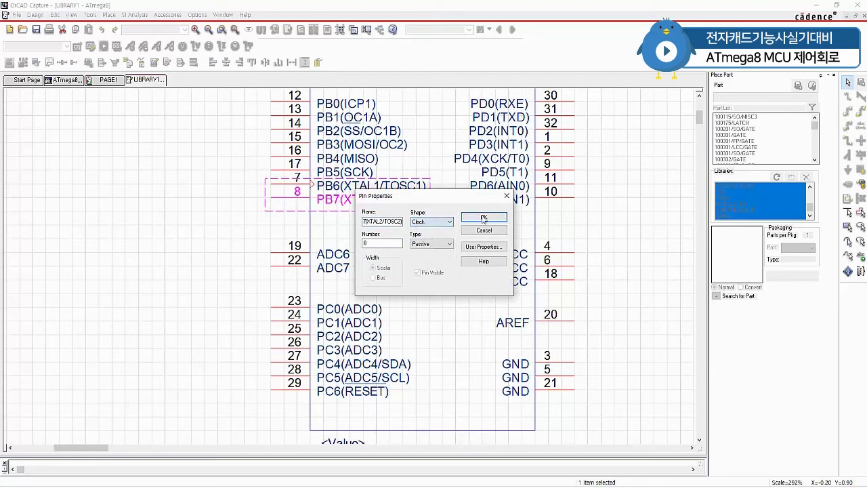
click(484, 217)
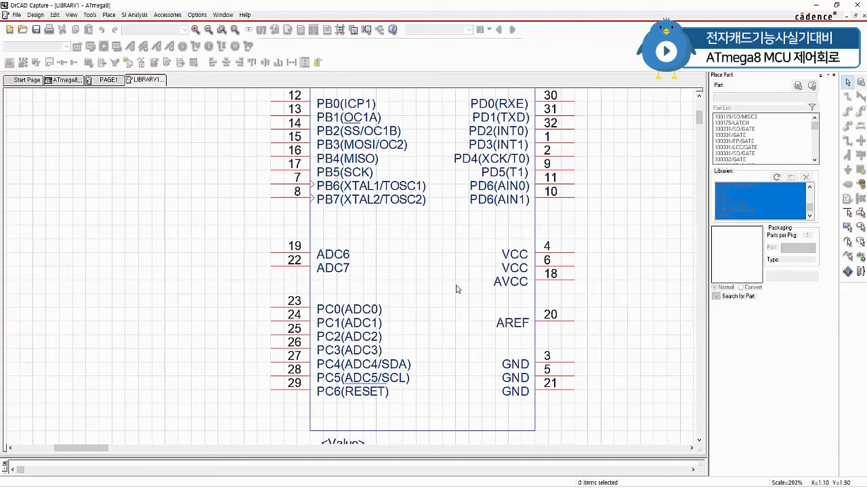
Set the part's displayed value below the body to ATmega8
key(o)
click(387, 339)
drag(388, 338, 381, 340)
click(459, 332)
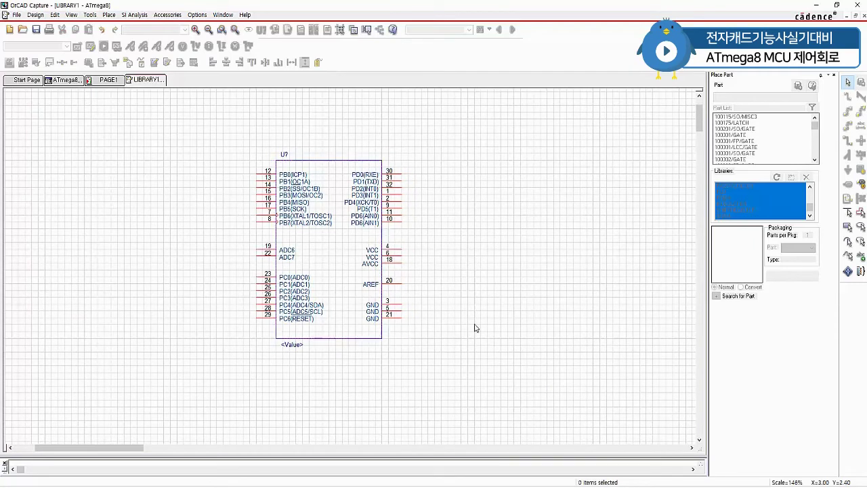
double_click(298, 344)
text(atMEGA8)
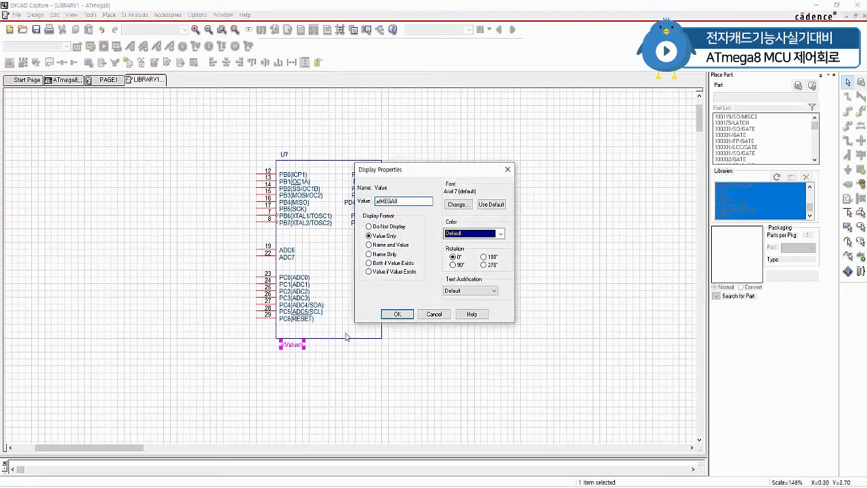
drag(406, 202, 300, 210)
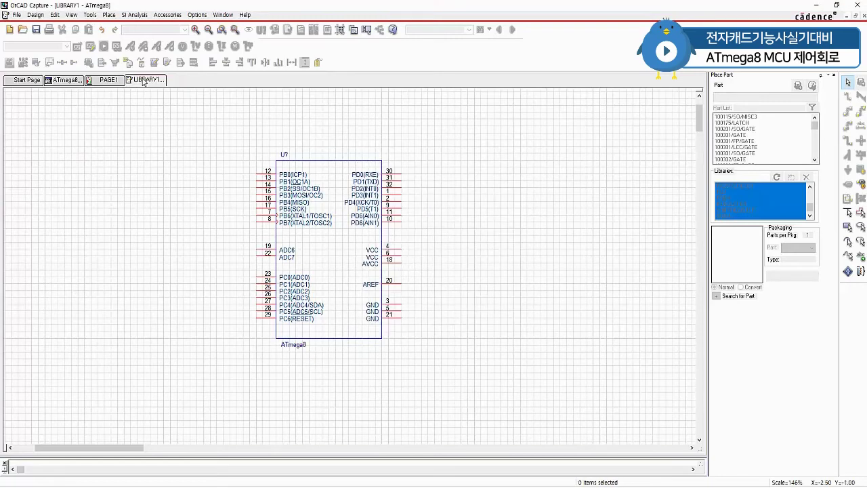
Close the ATmega8 part and save its changes
right_click(150, 82)
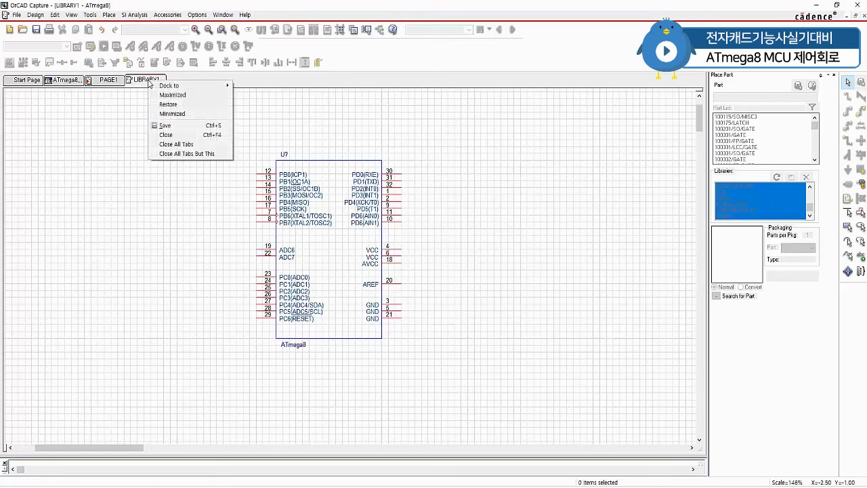
click(177, 135)
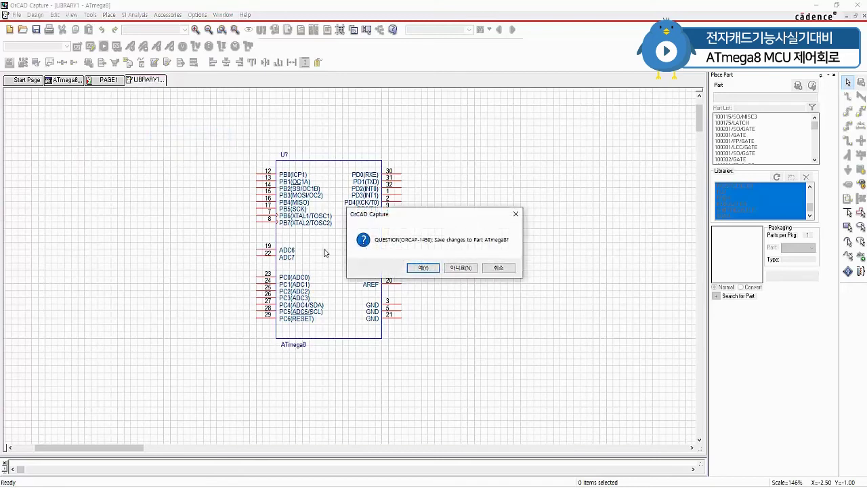
click(437, 270)
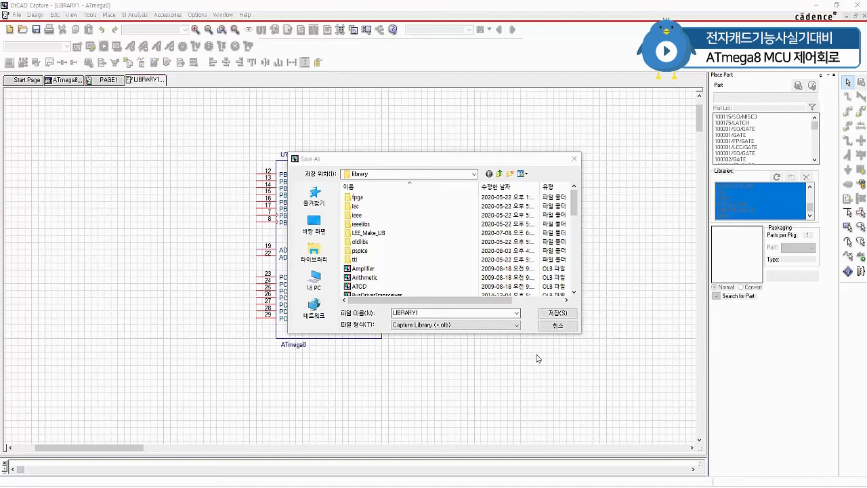
Save the library as ATmega8 in the Control Board folder on drive C
click(475, 175)
click(475, 175)
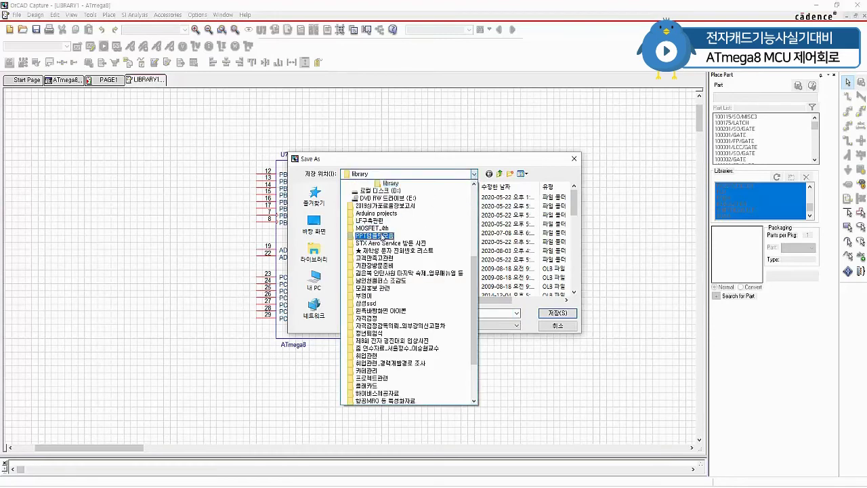
scroll(403, 285, down, 2)
click(403, 316)
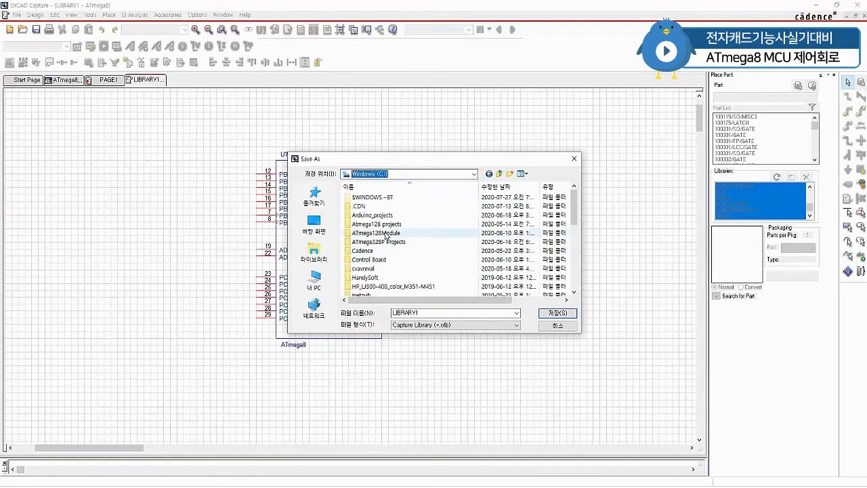
double_click(378, 263)
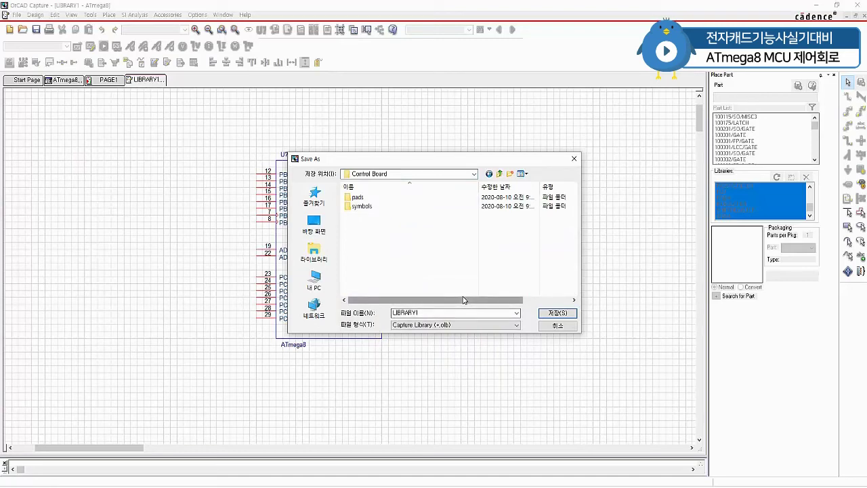
double_click(455, 317)
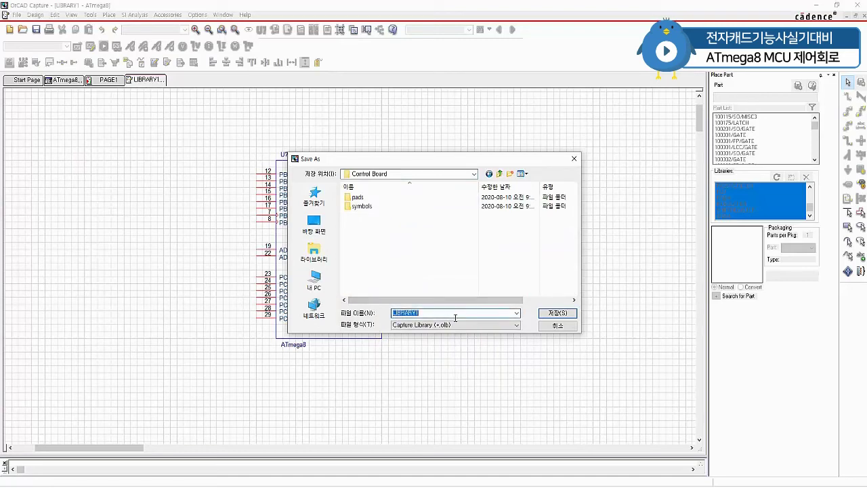
text(ATmega8)
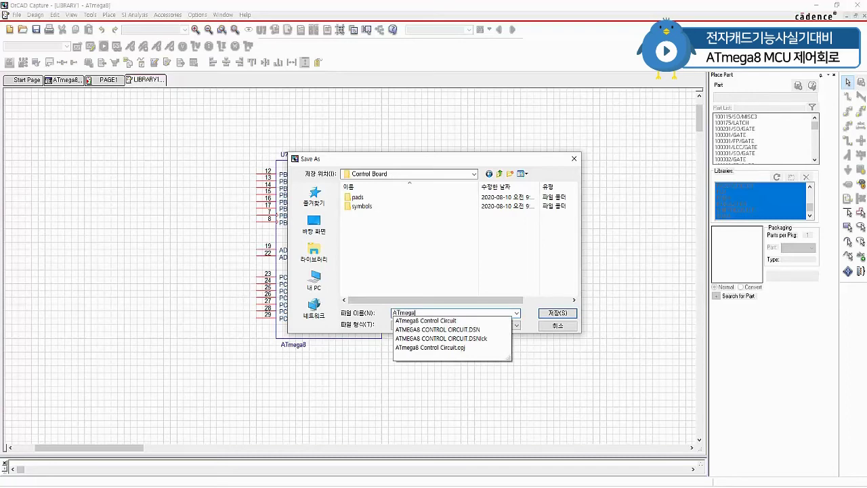
click(557, 316)
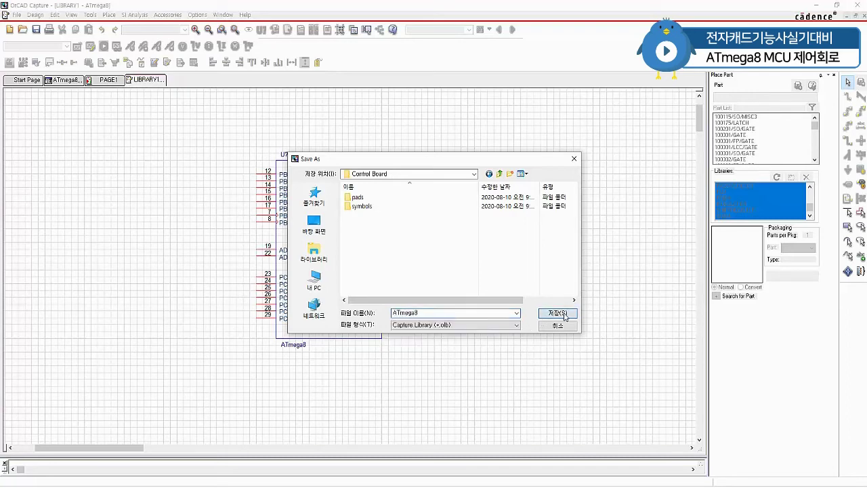
click(564, 315)
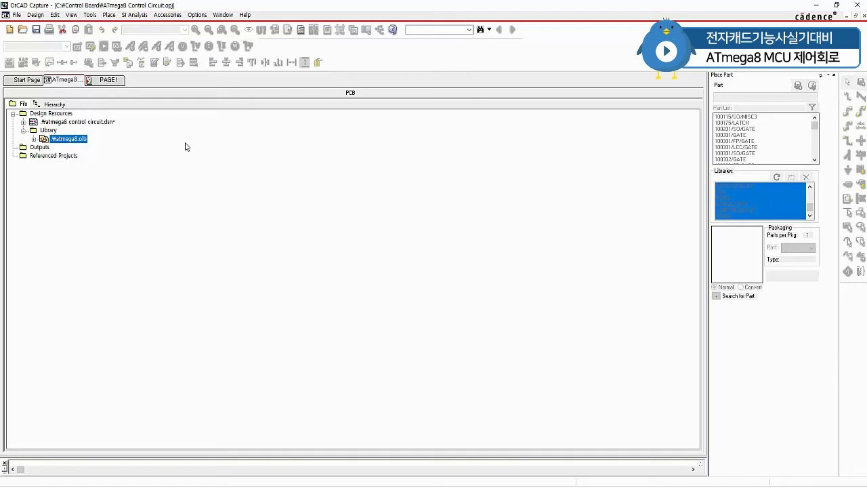
Search the part libraries from the schematic page for mic811 and adm101e
click(105, 80)
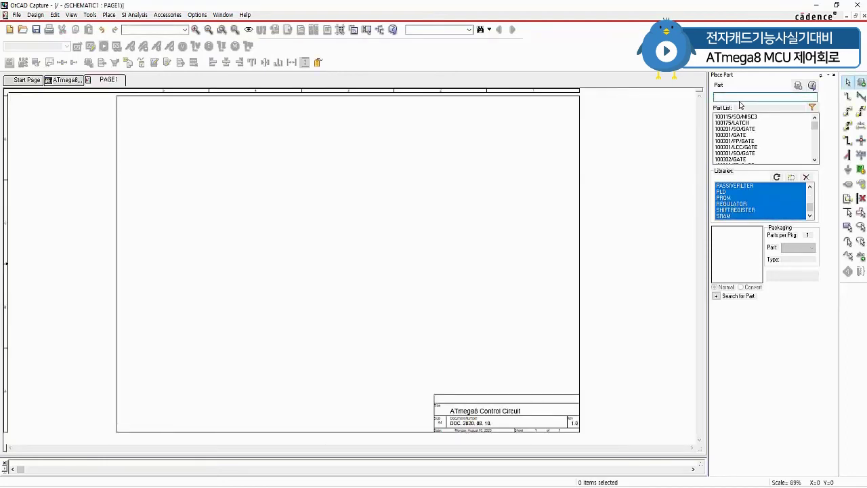
text(mic811)
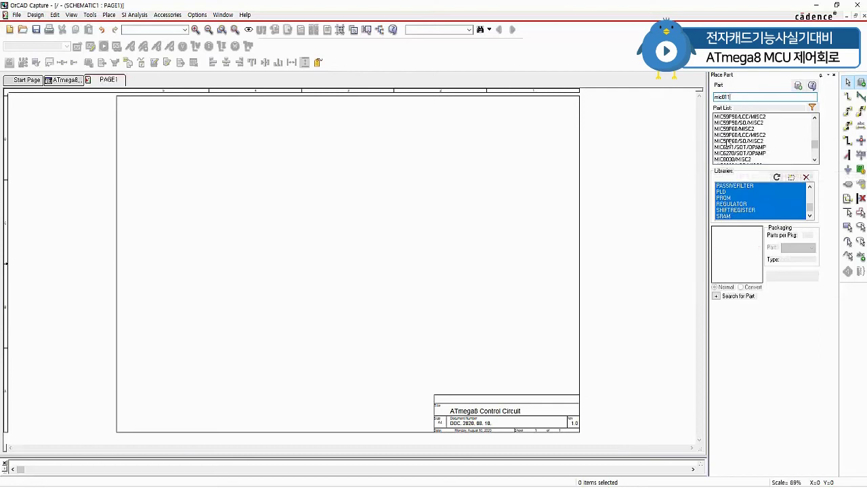
double_click(743, 101)
text(adm)
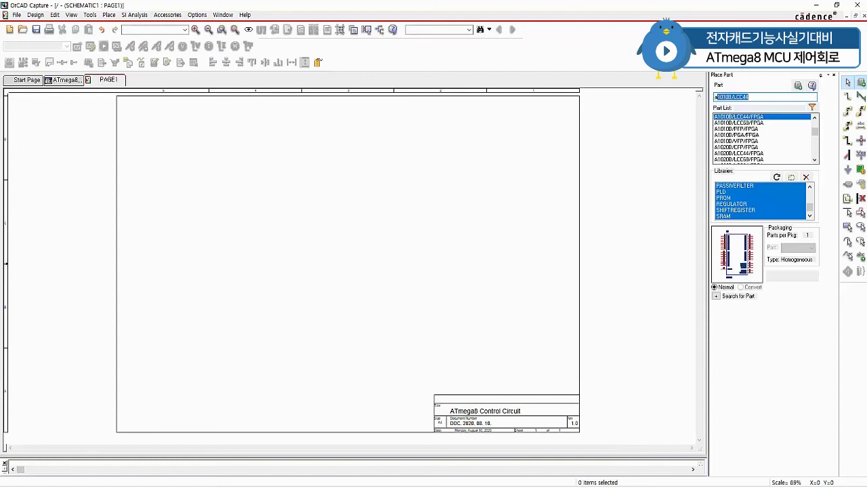
text(101e)
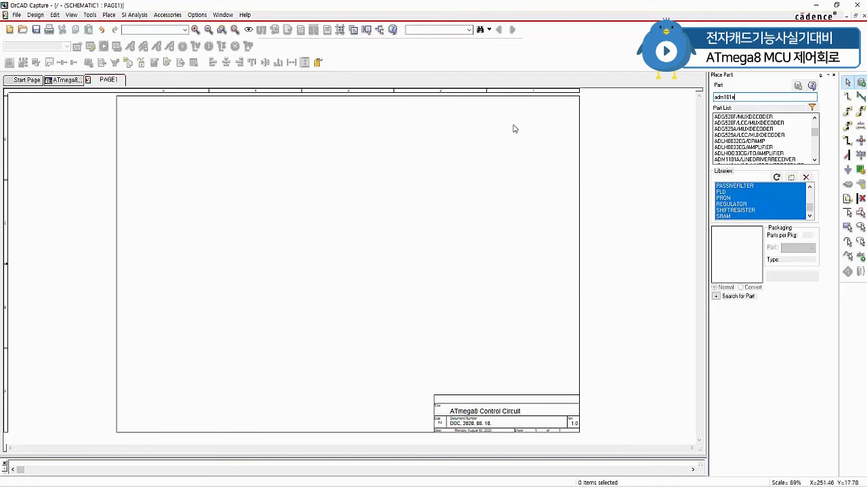
Create a new part named MIC811 in the atmega8.olb library, keeping reference prefix U
click(62, 80)
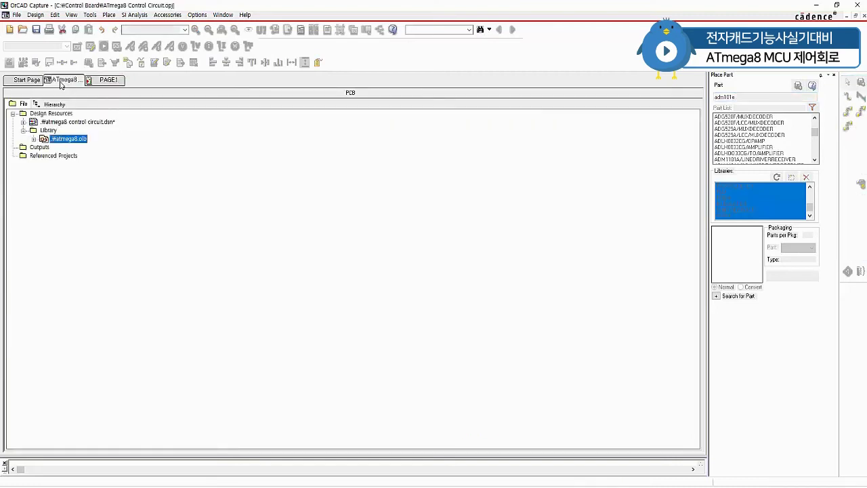
right_click(72, 143)
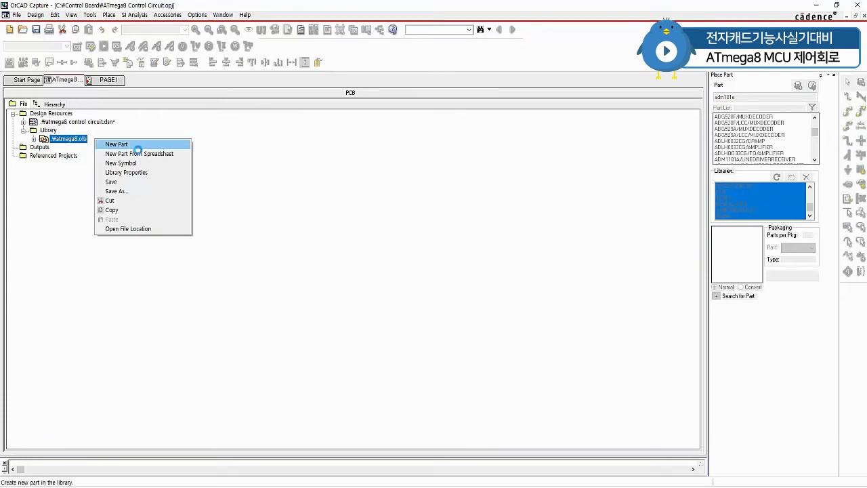
click(135, 145)
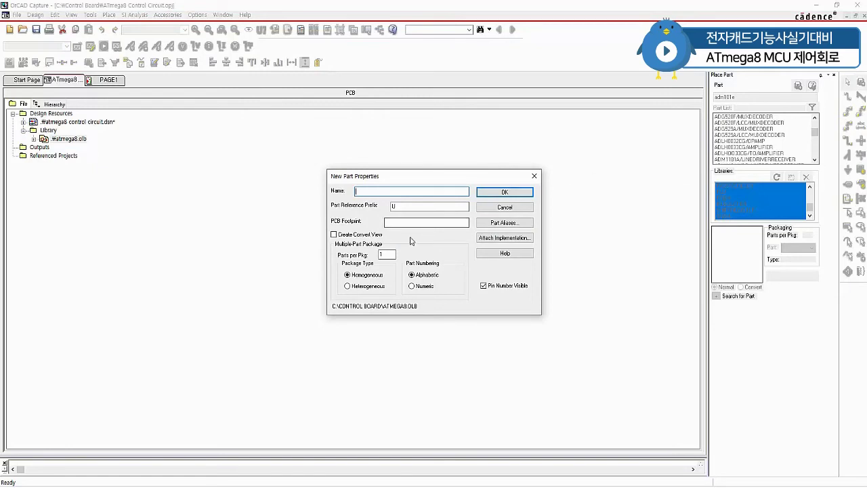
text(MIC811)
click(504, 195)
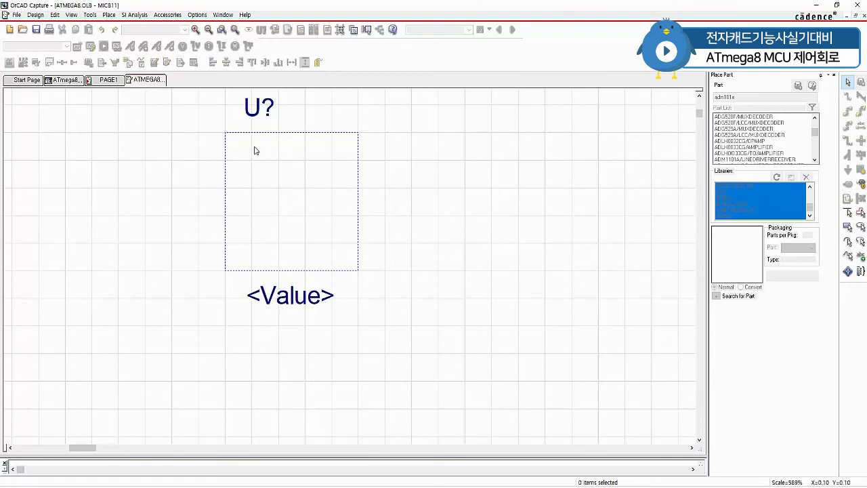
Widen the MIC811 part boundary to seven grid squares and draw a seven-by-five-square rectangle along it as the body
click(108, 14)
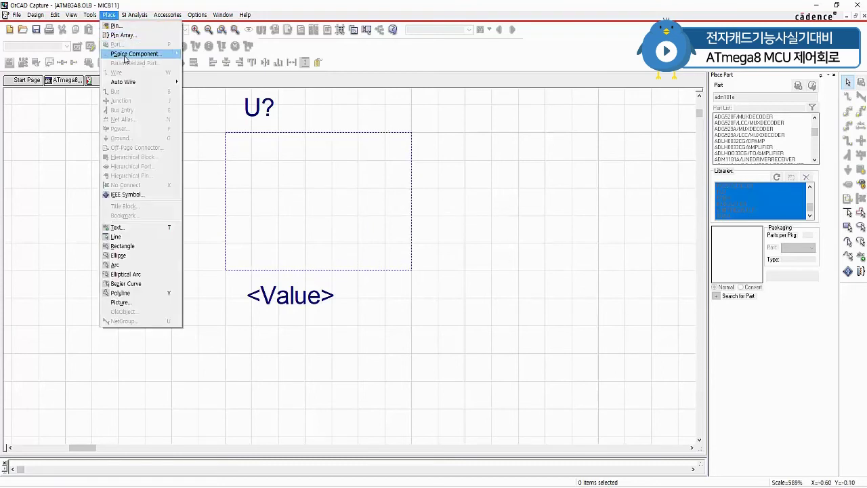
click(136, 247)
drag(229, 139, 416, 278)
right_click(415, 278)
click(424, 277)
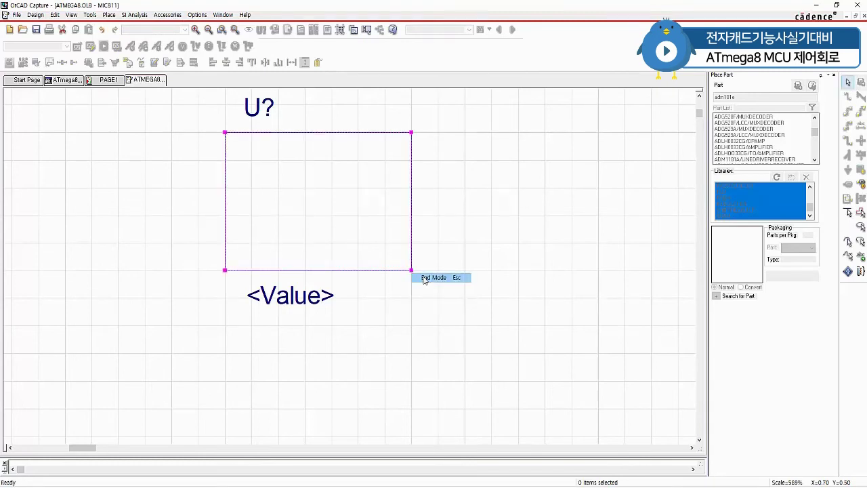
Examine the typical application and pin configuration of the MIC811 in its datasheet
click(491, 239)
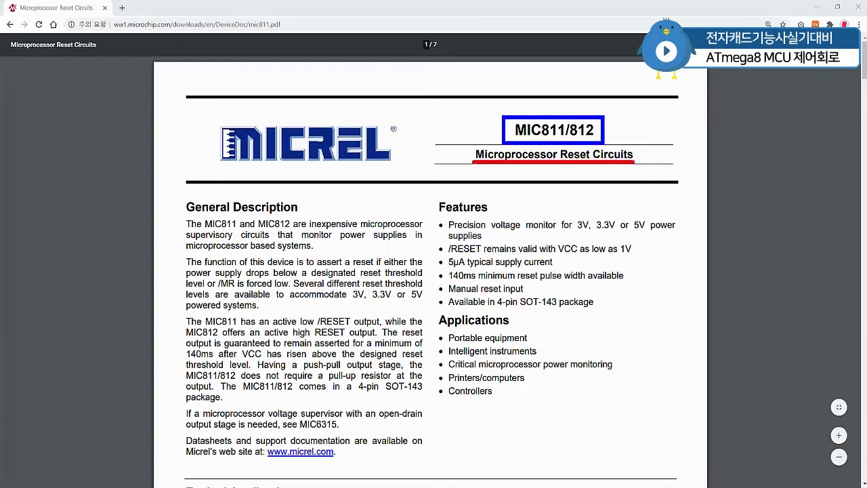
scroll(348, 249, down, 6)
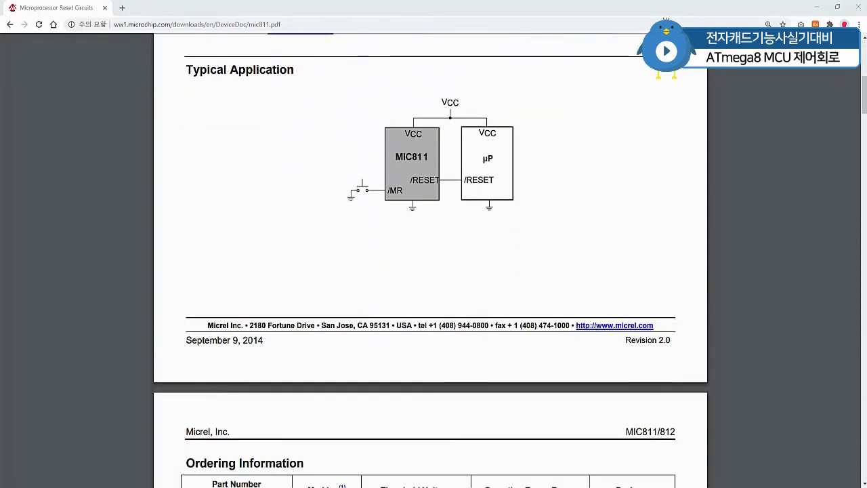
drag(179, 60, 296, 84)
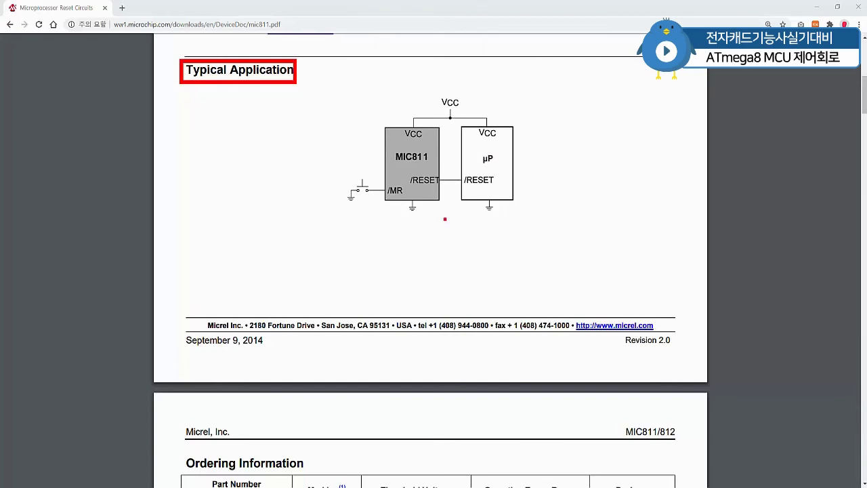
scroll(286, 251, down, 10)
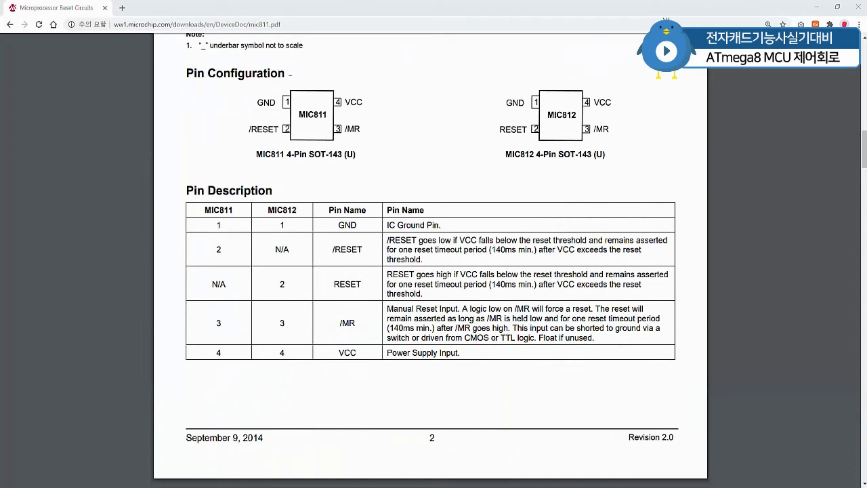
mouse_move(181, 60)
mouse_down()
mouse_move(183, 70)
mouse_move(287, 87)
mouse_move(273, 107)
mouse_up()
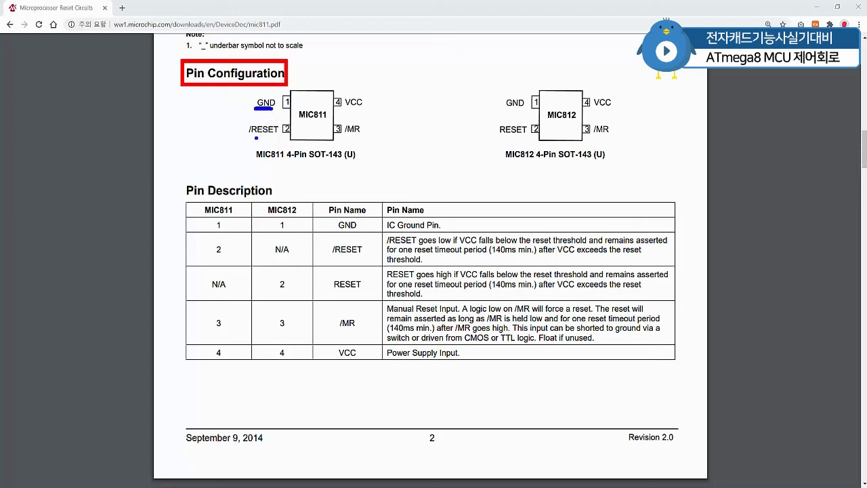
drag(252, 138, 279, 137)
mouse_move(344, 137)
mouse_down()
mouse_move(363, 137)
mouse_move(351, 113)
mouse_move(364, 115)
mouse_up()
drag(257, 163, 351, 164)
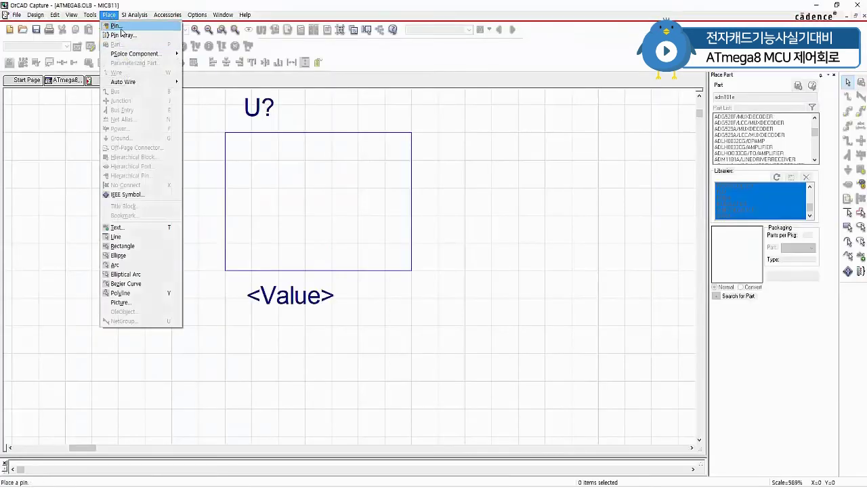
Place passive pin 2, named RESET with an overbar, on the upper left side of the MIC811 body
click(119, 27)
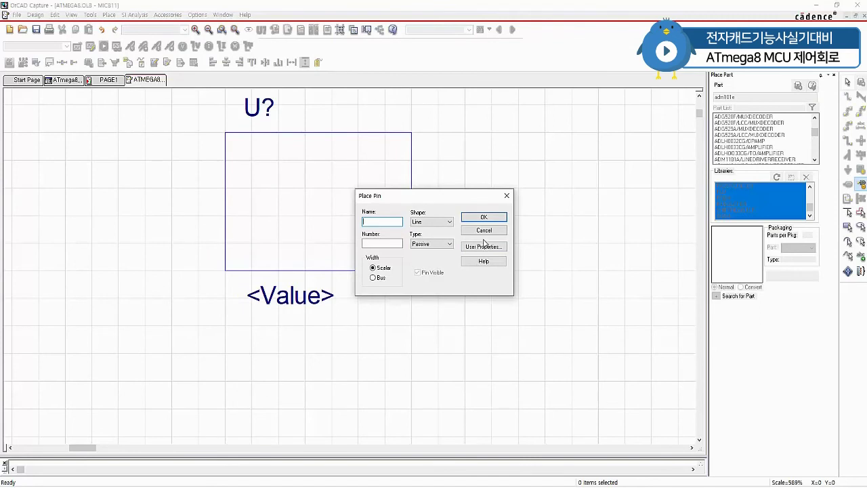
click(385, 244)
text(2)
click(386, 223)
text(res)
key(BackSpace)
key(BackSpace)
text(R\E\S\E\)
key(Right)
text(\)
key(Right)
text(\)
key(Right)
text(\)
click(489, 218)
click(227, 160)
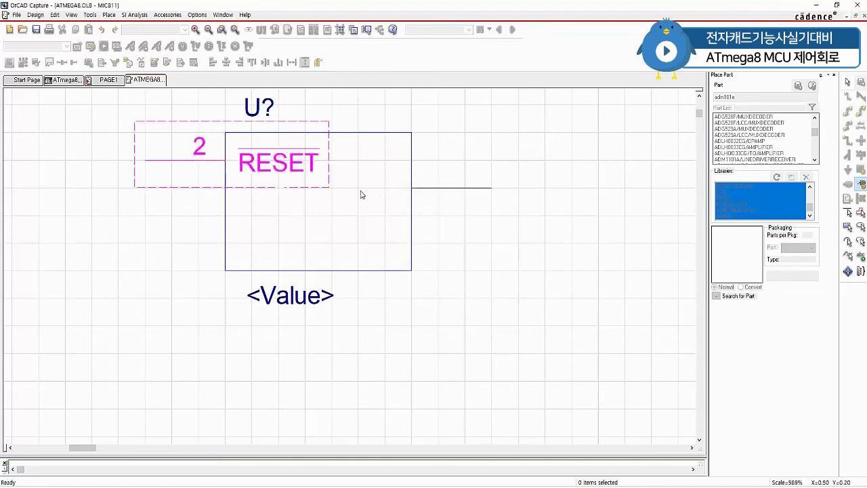
key(Escape)
click(460, 193)
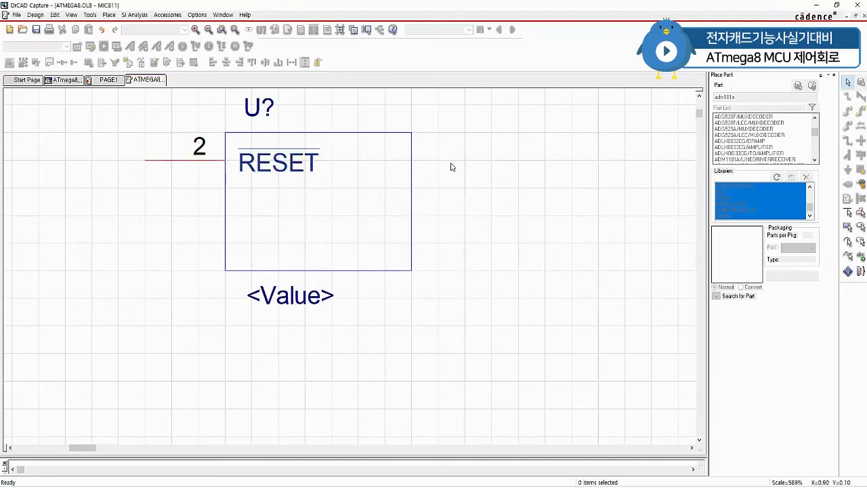
Place pin 1, named GND with type Power, on the lower left side of the MIC811 body
click(108, 15)
click(115, 26)
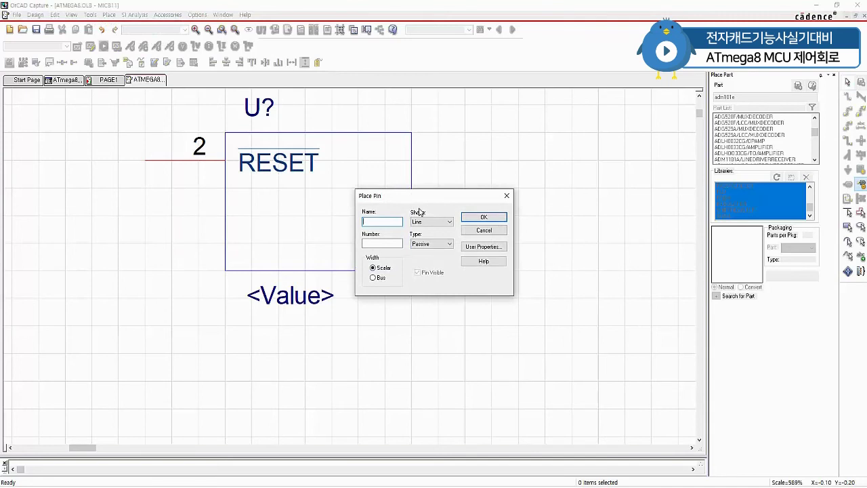
click(380, 245)
text(1)
click(374, 222)
text(GND)
click(431, 243)
click(427, 294)
click(484, 218)
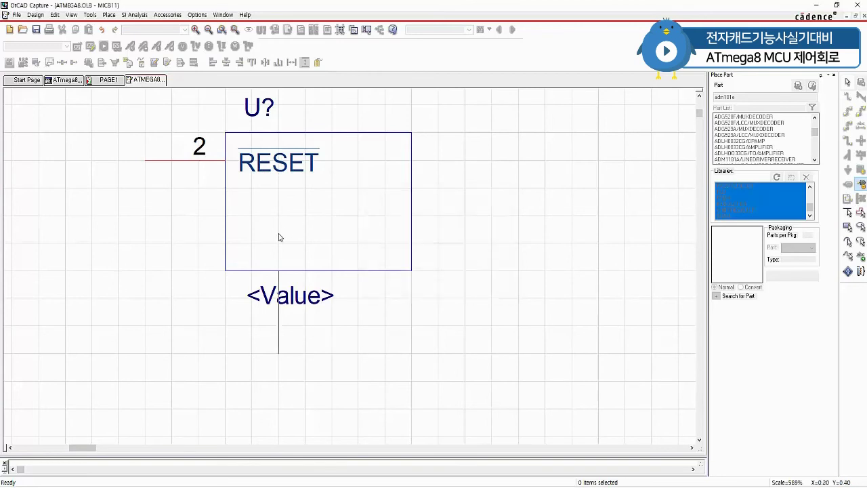
click(199, 246)
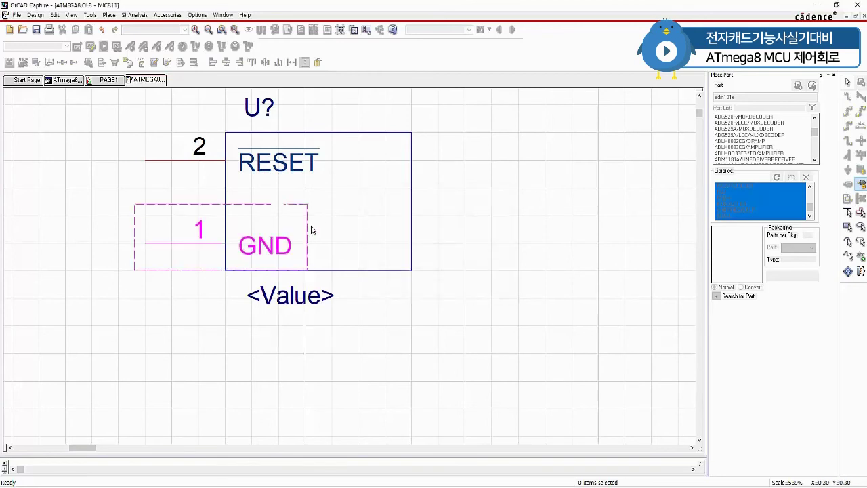
click(467, 181)
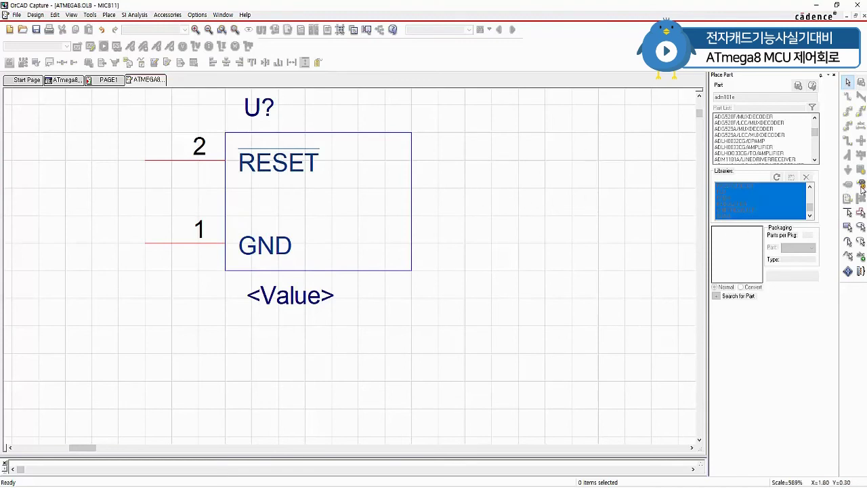
Place passive pin 3, named MR with an overbar, on the lower right side of the MIC811 body
click(861, 184)
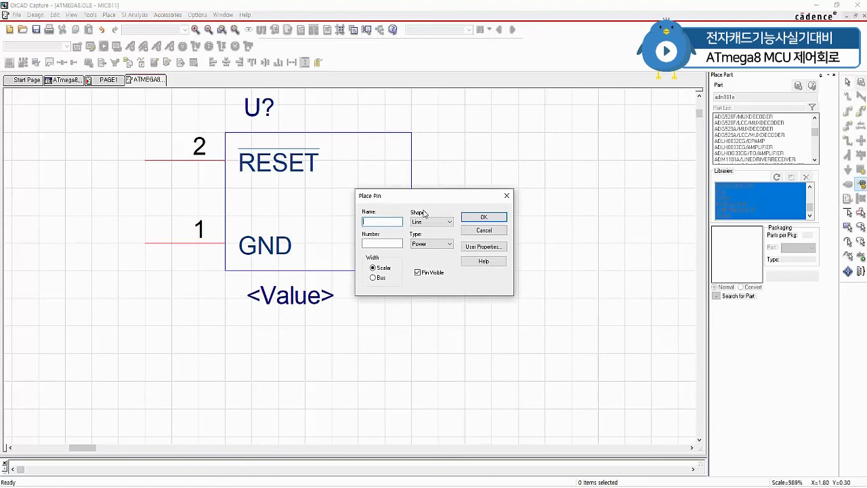
key(Tab)
text(3)
click(373, 220)
text(MR\)
key(Right)
click(423, 247)
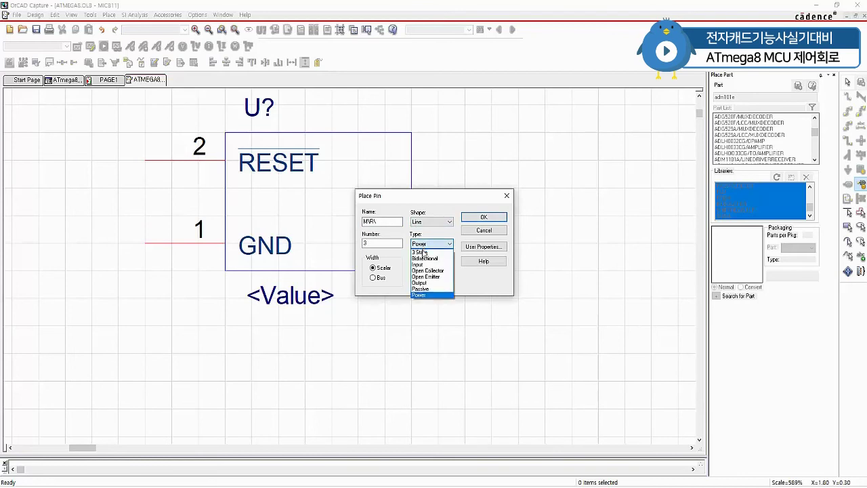
click(420, 290)
click(484, 218)
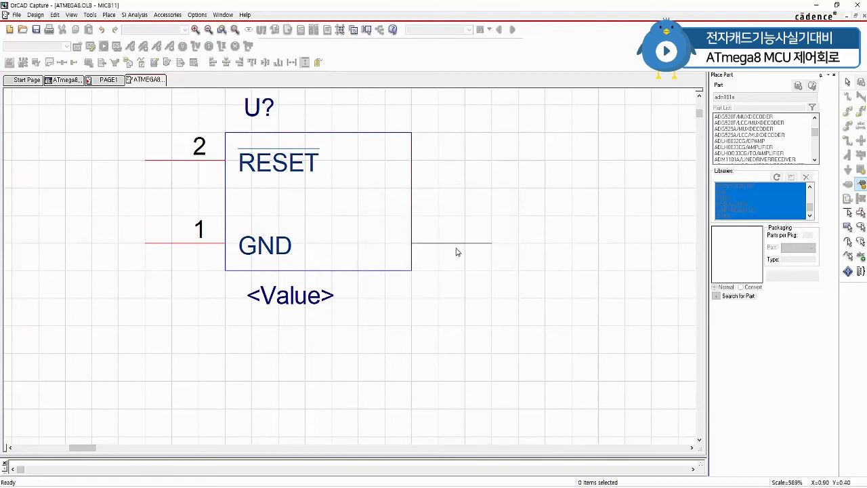
click(456, 252)
key(Escape)
click(546, 172)
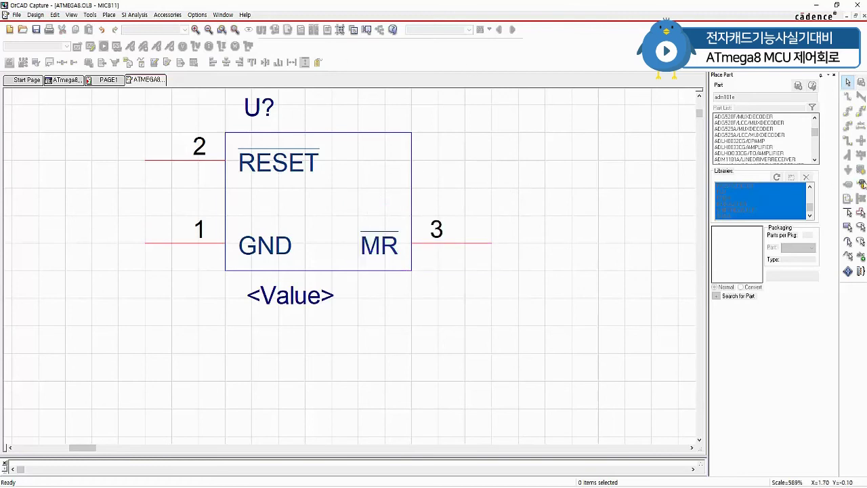
Place pin 4, named VCC with type Power, on the upper right side of the MIC811 body
click(862, 184)
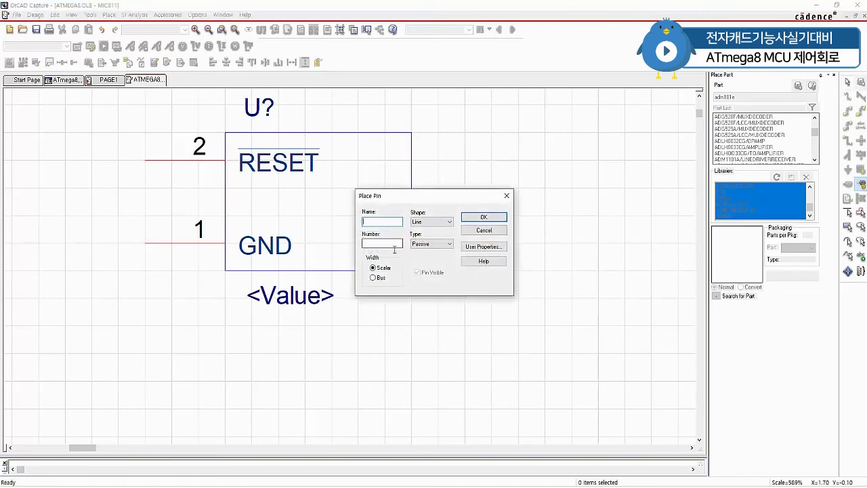
click(394, 245)
text(4)
click(384, 223)
text(VCC)
click(449, 243)
click(426, 295)
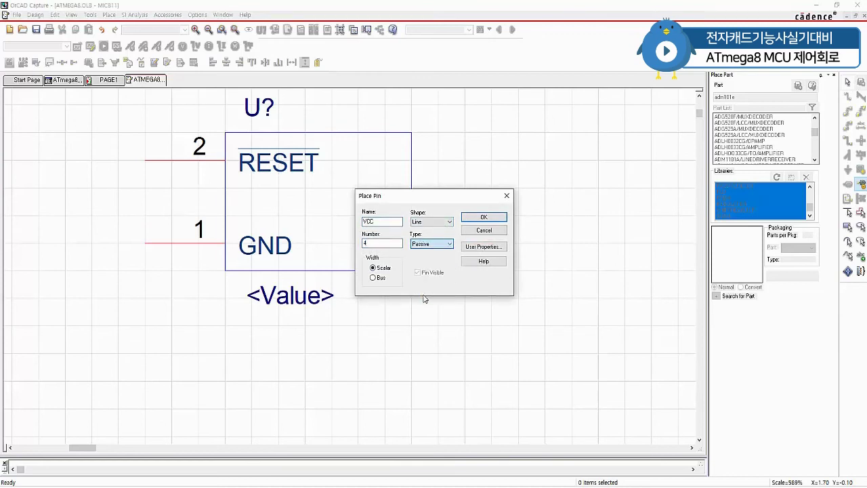
click(484, 216)
click(473, 162)
key(Escape)
click(574, 206)
Set the part's value text below the body to MIC811
double_click(306, 298)
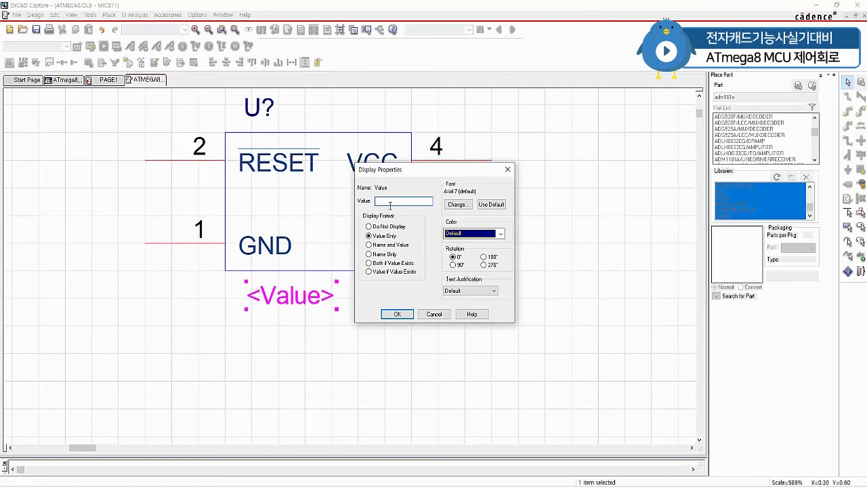
text(MIC811)
click(397, 314)
click(502, 257)
Close the MIC811 part with its changes saved and check its entry in the atmega8.olb library
right_click(147, 80)
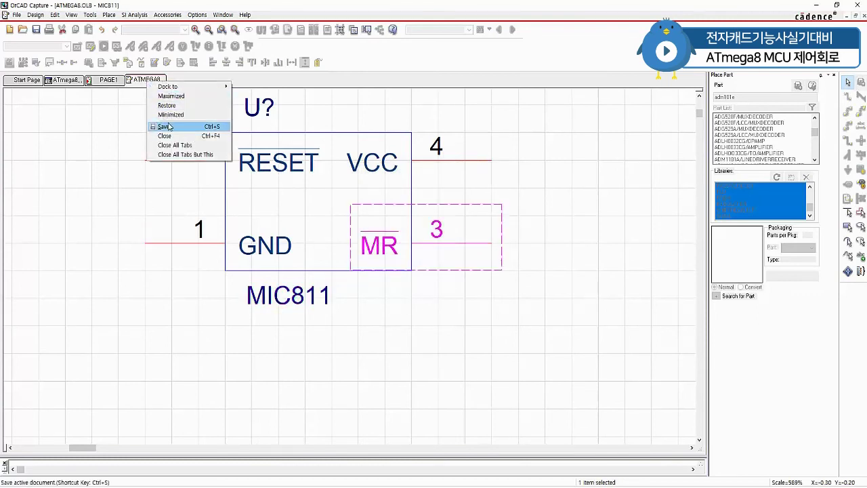
click(169, 136)
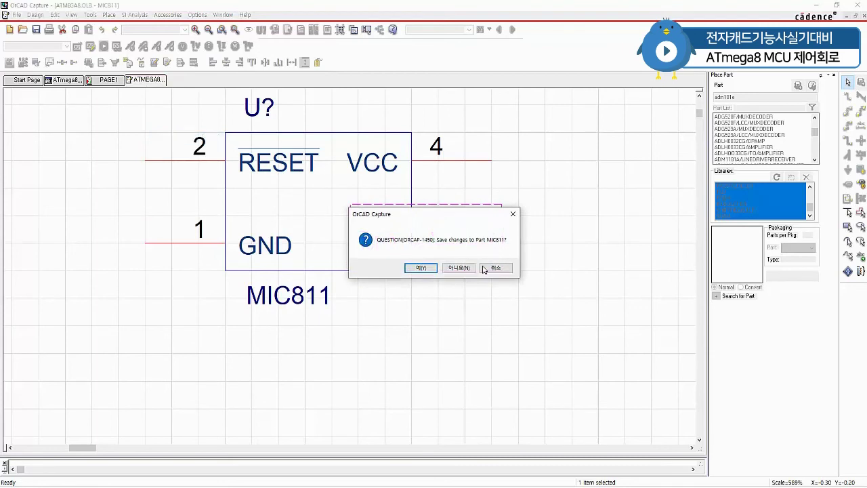
click(421, 267)
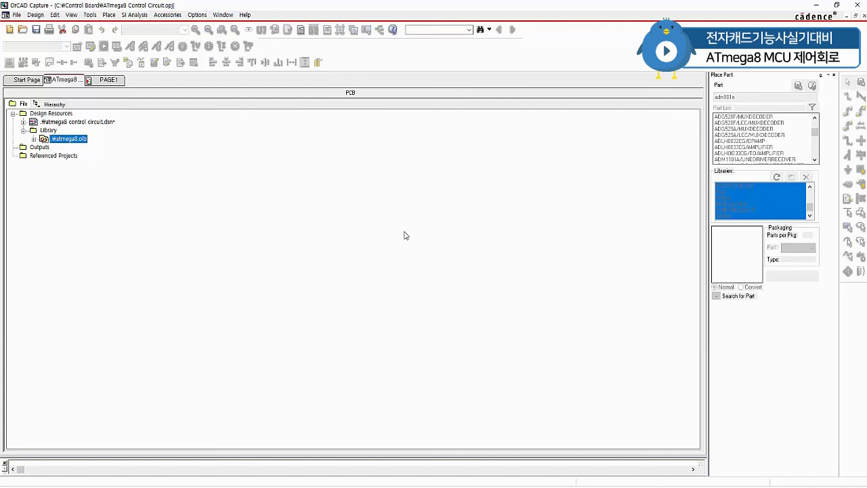
click(33, 140)
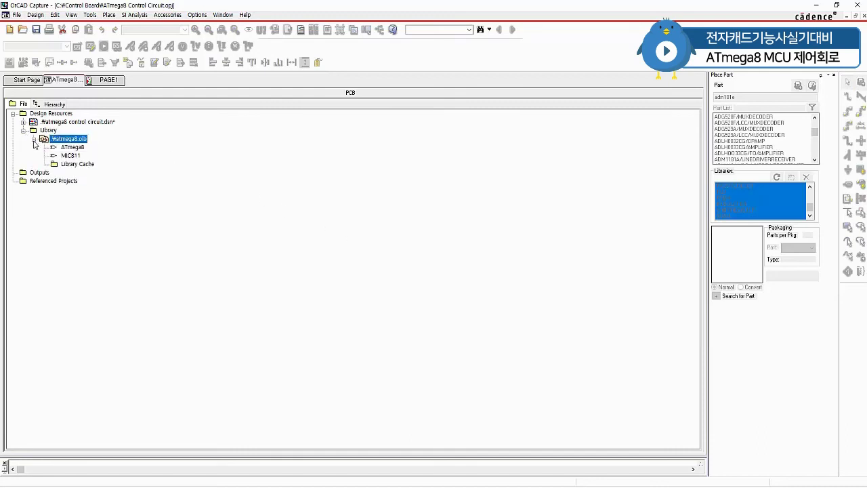
click(71, 156)
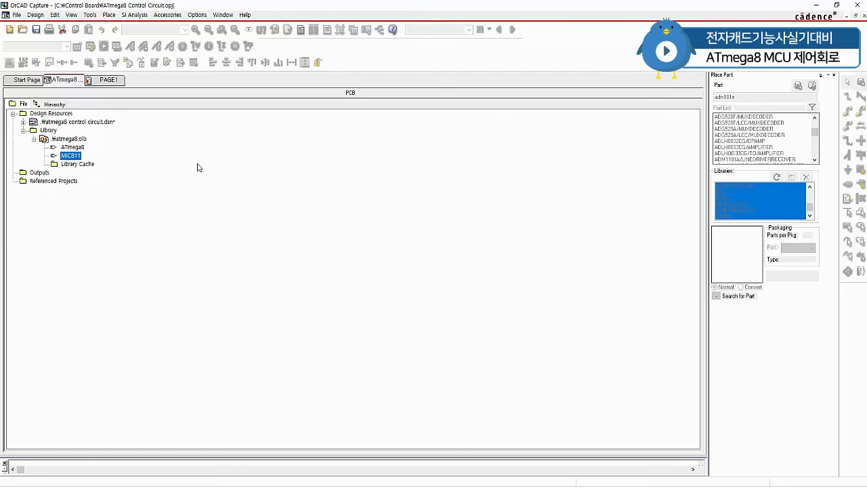
Create a new part named ADM101E in the atmega8.olb library, keeping reference prefix U
click(73, 139)
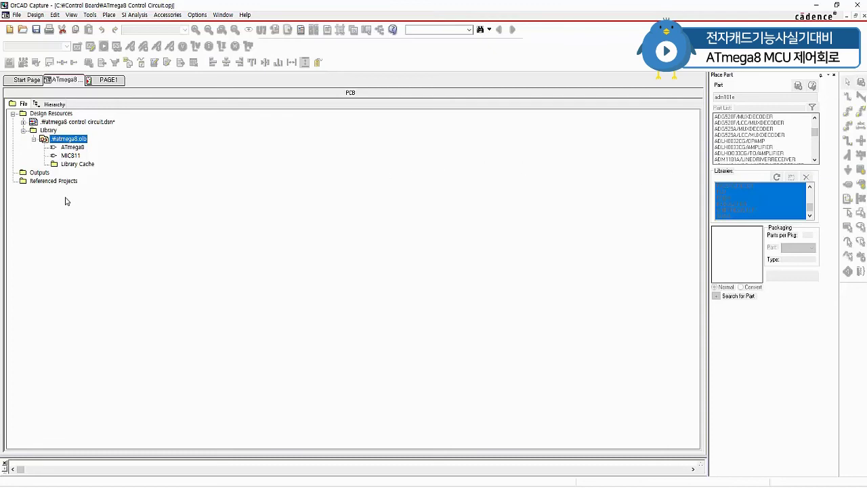
right_click(78, 140)
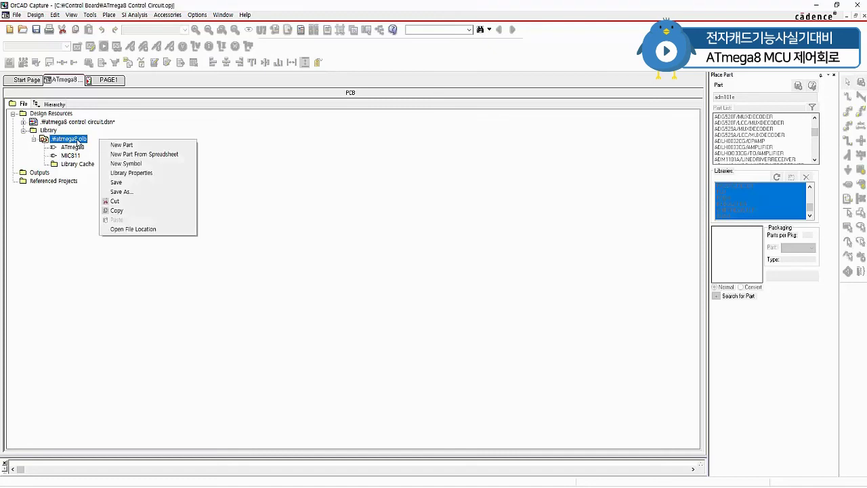
click(124, 144)
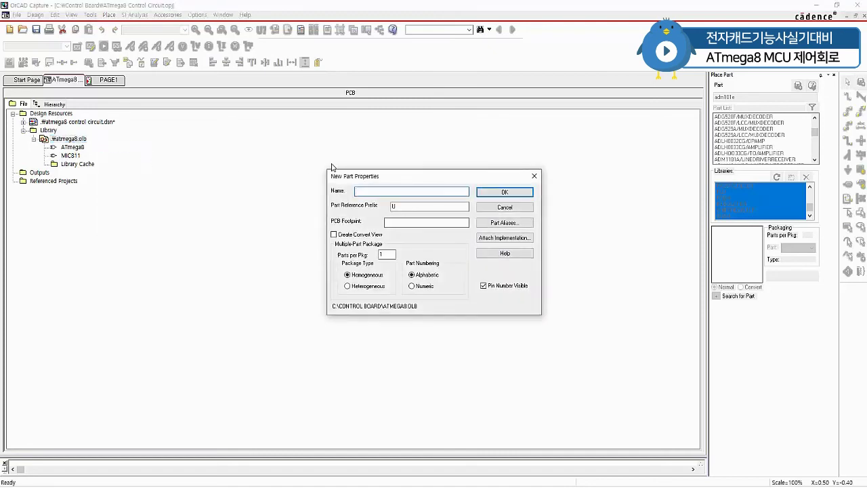
text(ADM101E)
click(505, 193)
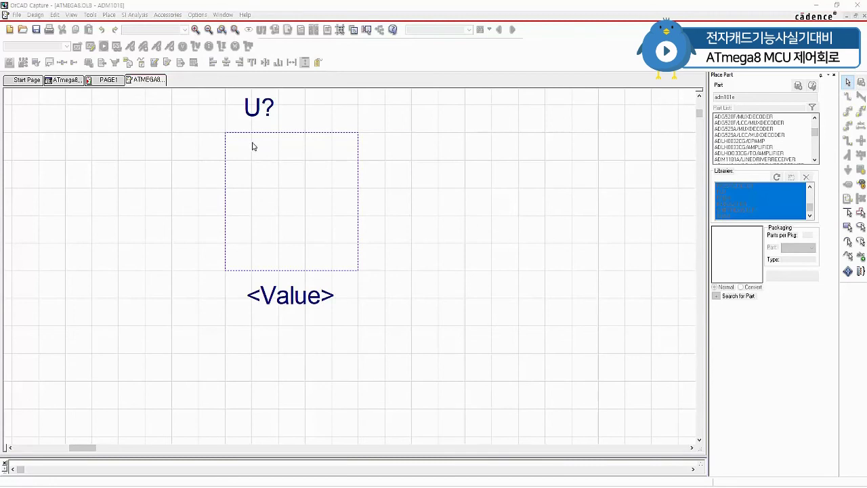
Enlarge the ADM101E part boundary to seven by ten grid squares and draw a rectangle along it as the body
click(109, 14)
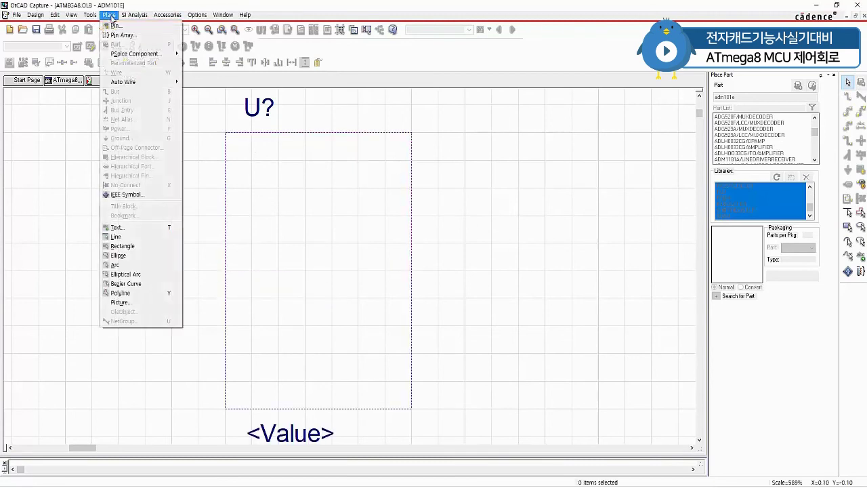
click(121, 246)
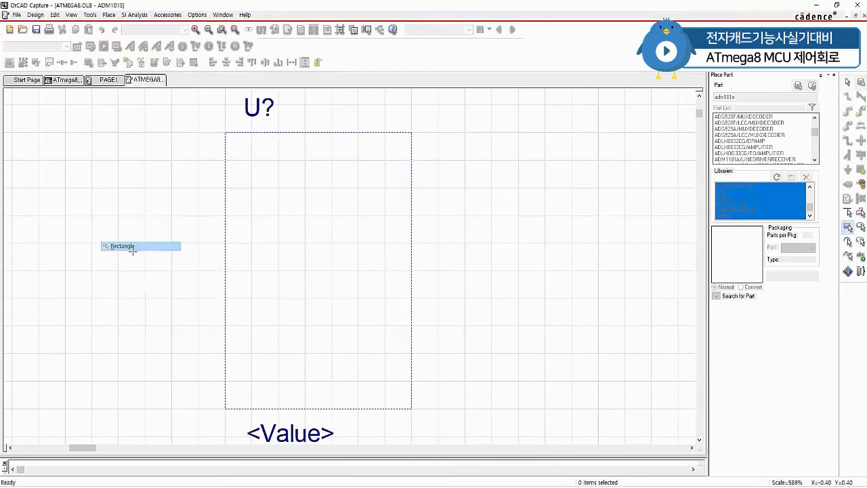
mouse_move(231, 138)
mouse_down()
mouse_move(376, 372)
mouse_move(416, 413)
mouse_up()
key(Escape)
click(486, 344)
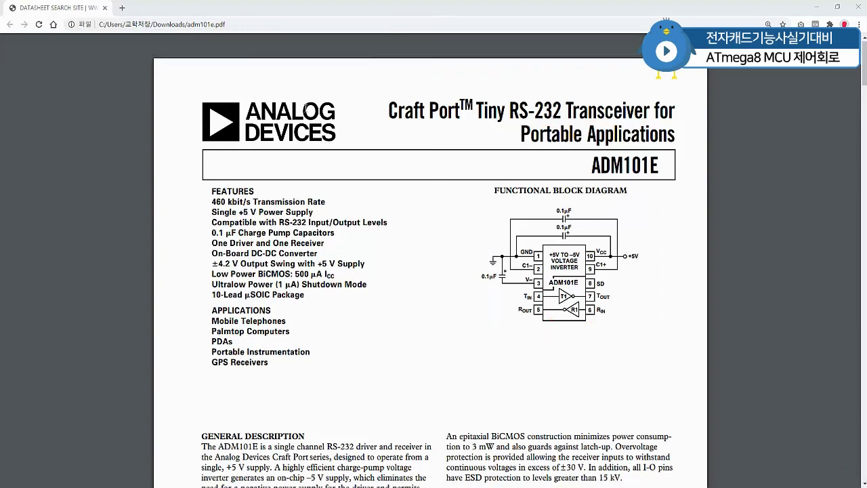
Look through the ADM101E datasheet from the functional block diagram to the specifications page
scroll(393, 170, down, 9)
scroll(435, 227, down, 10)
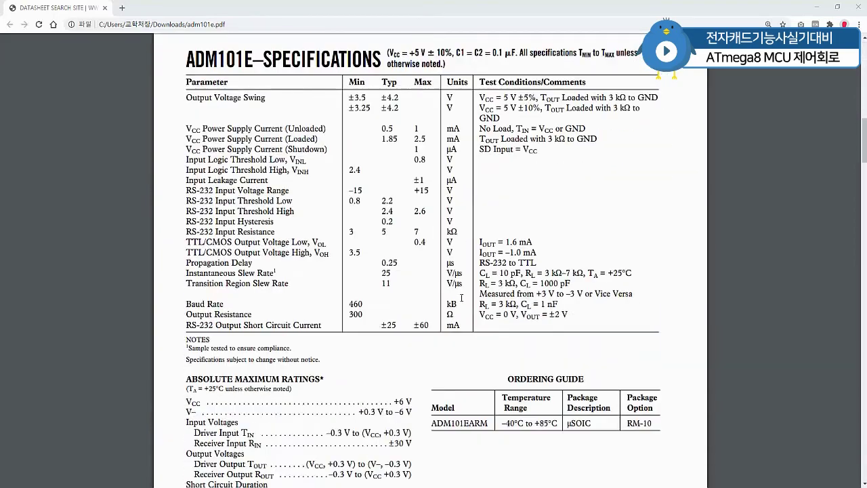
scroll(466, 302, up, 1)
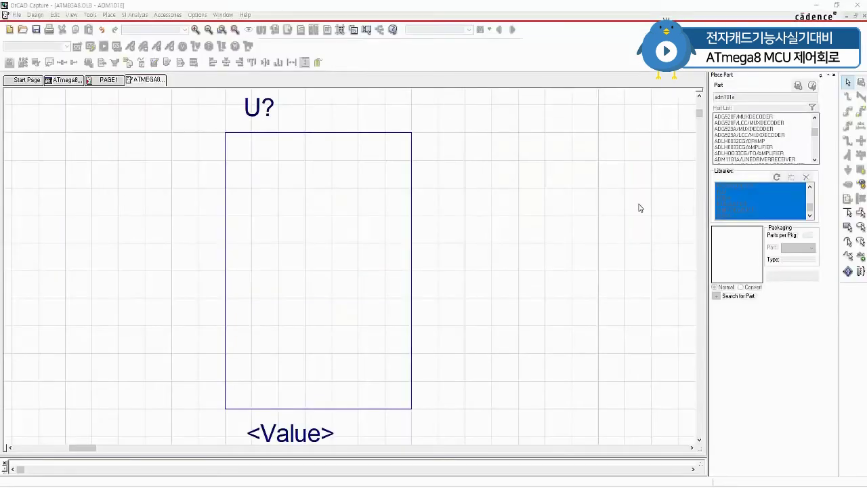
Place Power pin 10 named VCC on the body's left edge, one grid square below the top corner
click(861, 185)
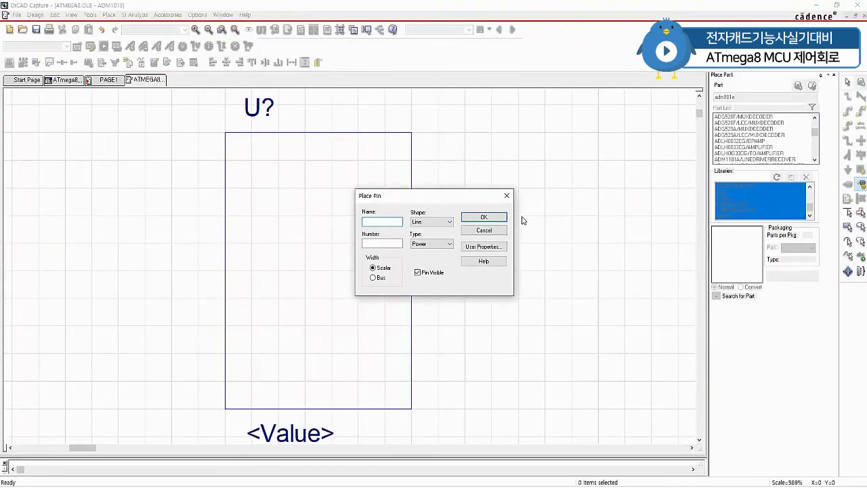
click(371, 244)
text(1)
click(375, 228)
text(vcc)
key(BackSpace)
key(BackSpace)
text(VCC)
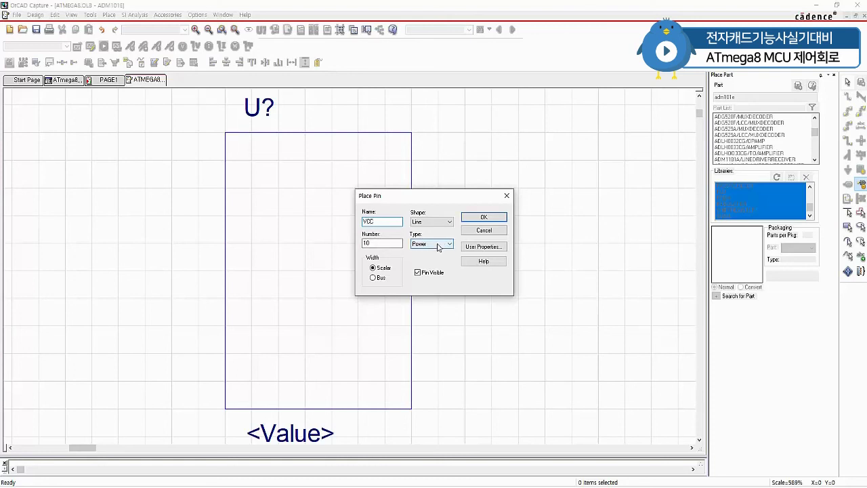
click(492, 218)
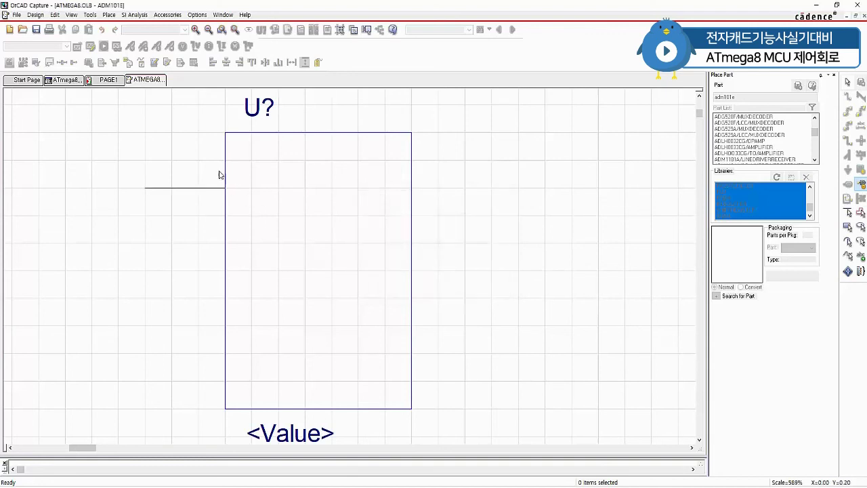
click(210, 165)
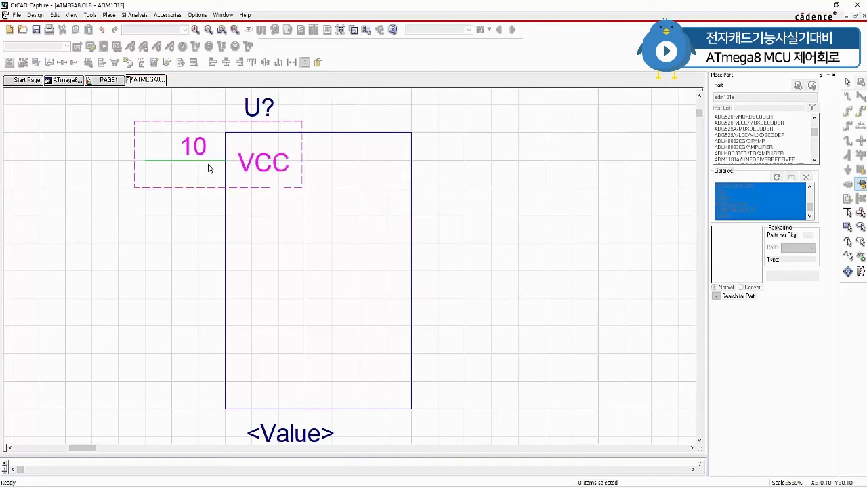
key(Escape)
click(506, 233)
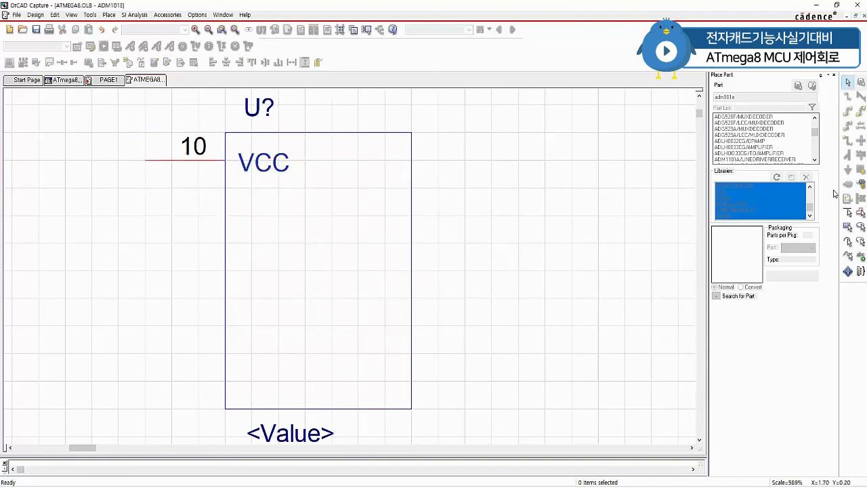
Place pins 4 and 5, both named TIN, on the body's left edge, four and five grid squares below the top
click(861, 184)
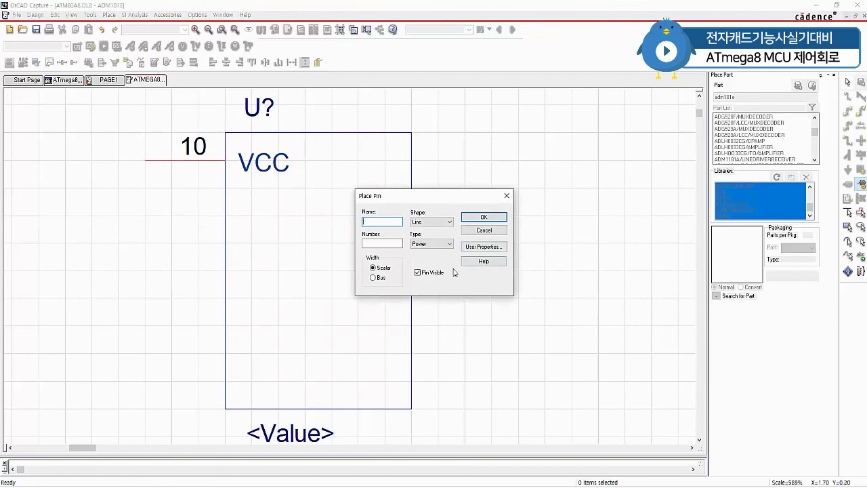
click(385, 247)
text(4)
click(382, 223)
text(VCC)
click(484, 217)
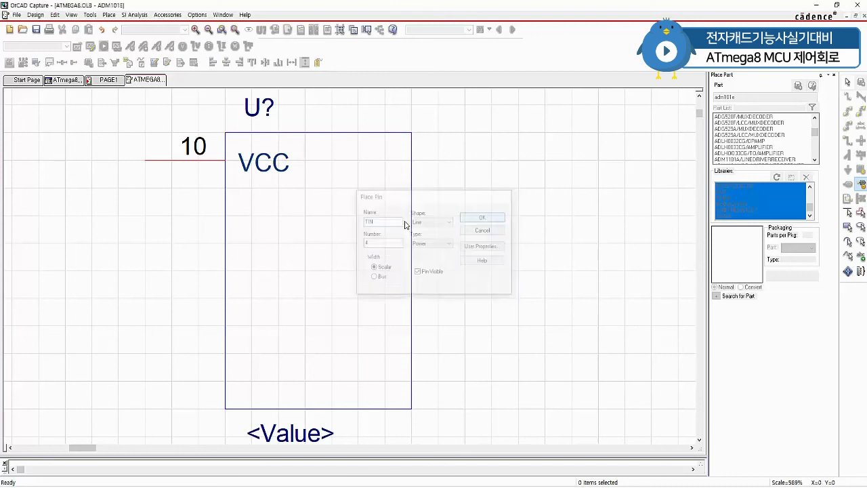
click(211, 241)
click(203, 270)
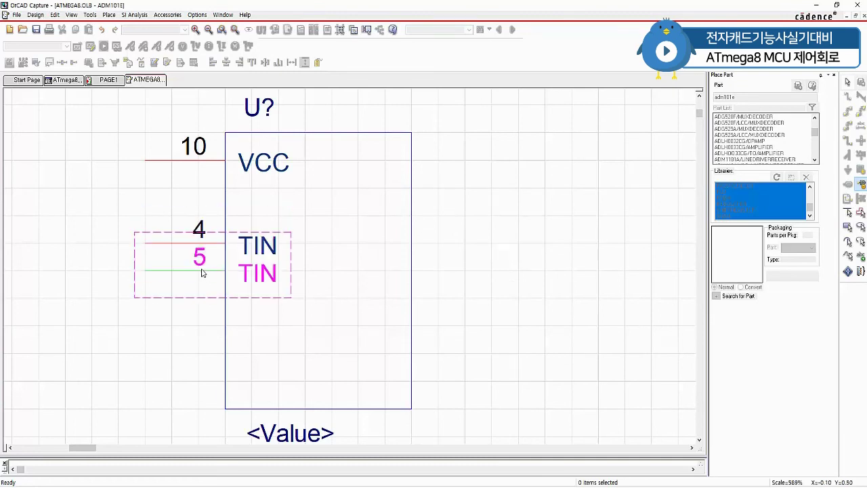
key(Escape)
Rename pin 5 as ROUT
double_click(198, 271)
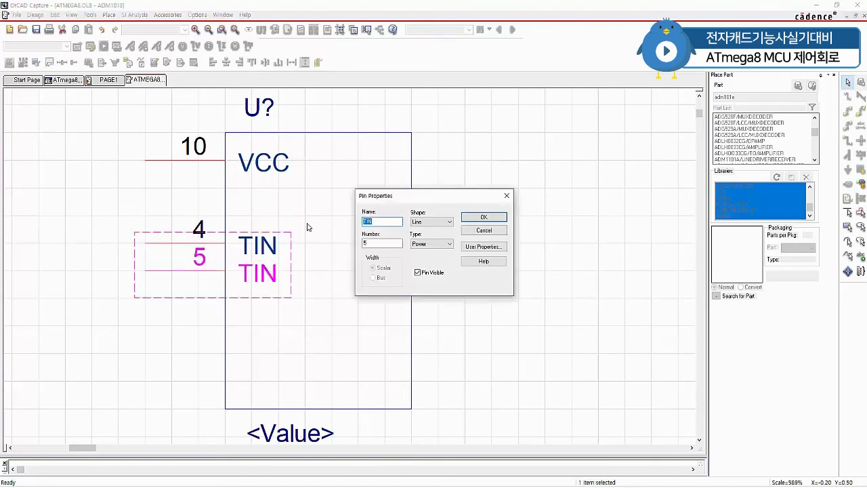
text(ROUT)
key(Tab)
click(478, 220)
Edit the electrical type of the TIN pin 4 and the ROUT pin 5 in their pin properties
double_click(159, 245)
click(451, 244)
click(426, 296)
click(484, 217)
click(122, 330)
double_click(169, 274)
click(449, 244)
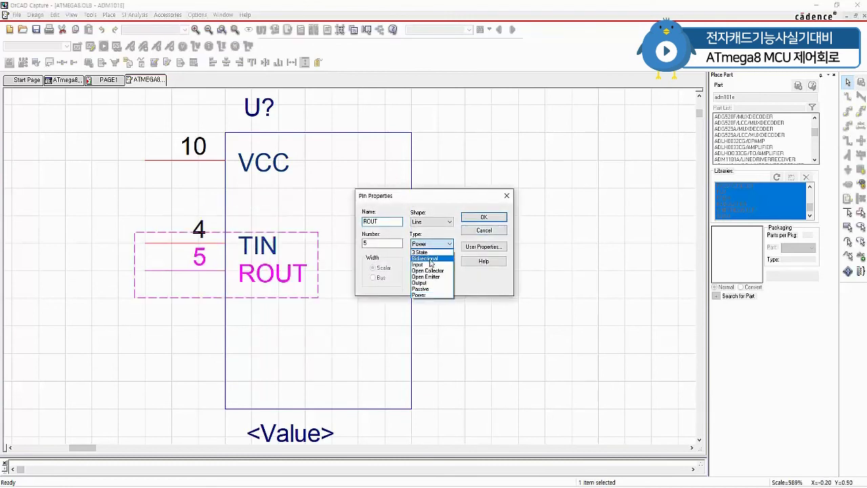
click(429, 282)
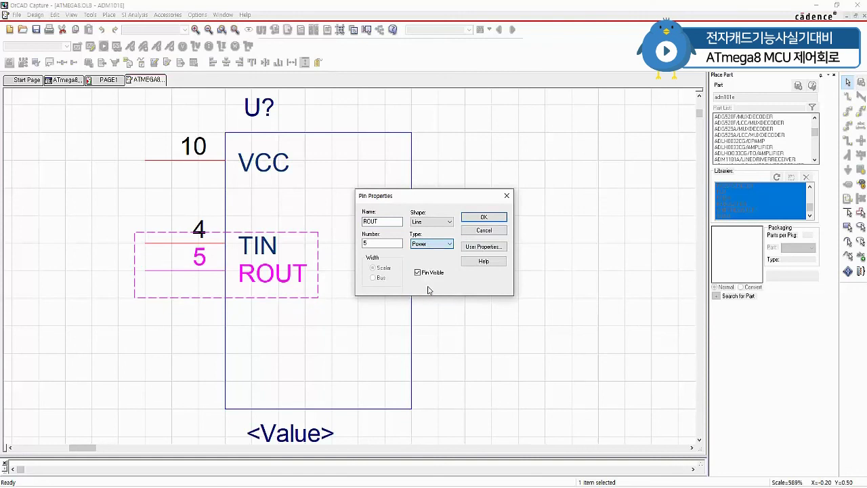
click(484, 217)
click(347, 300)
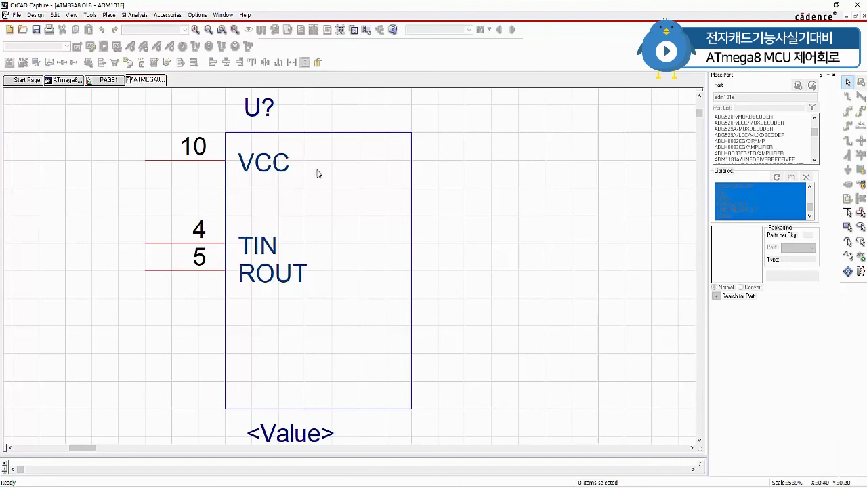
Place Power pin 3 named V- on the body's left edge, two grid squares below ROUT
click(861, 184)
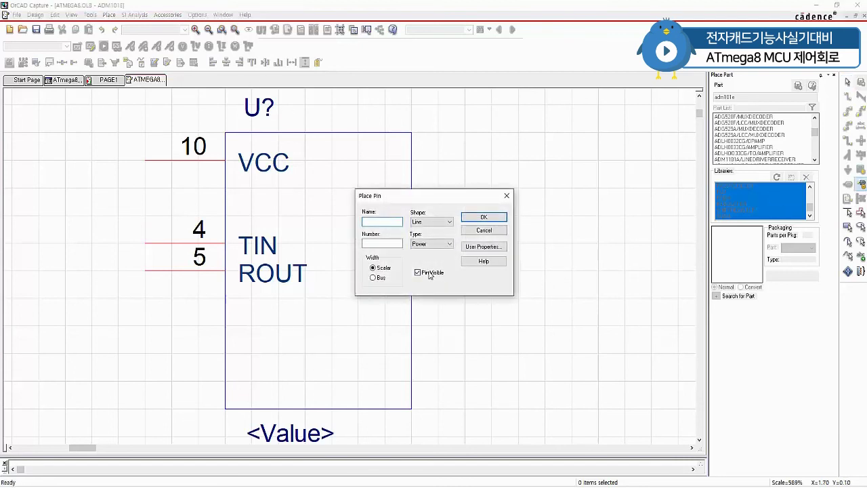
click(379, 245)
text(V-)
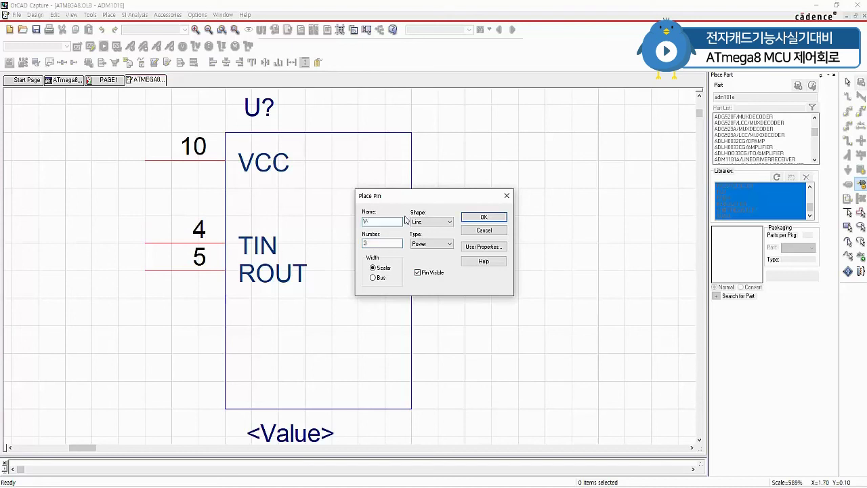
click(490, 222)
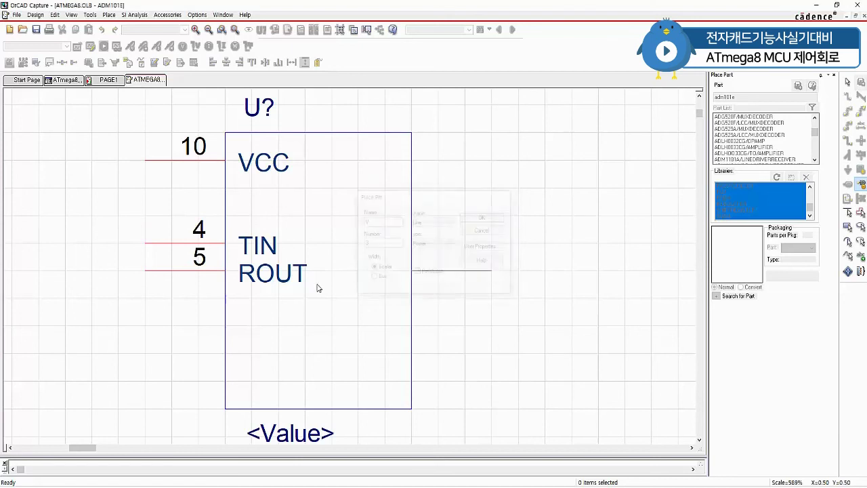
click(223, 340)
key(Escape)
click(535, 249)
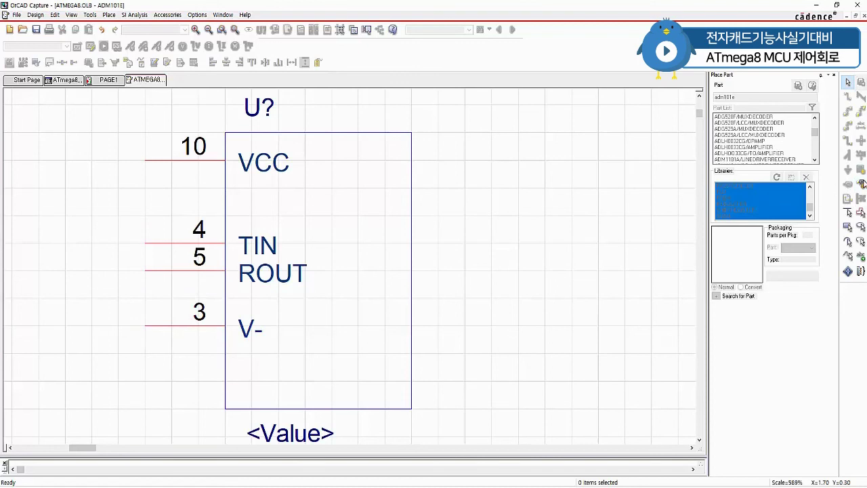
Place Power pin 1 named GND on the body's left edge, two grid squares below V-
click(862, 183)
click(383, 244)
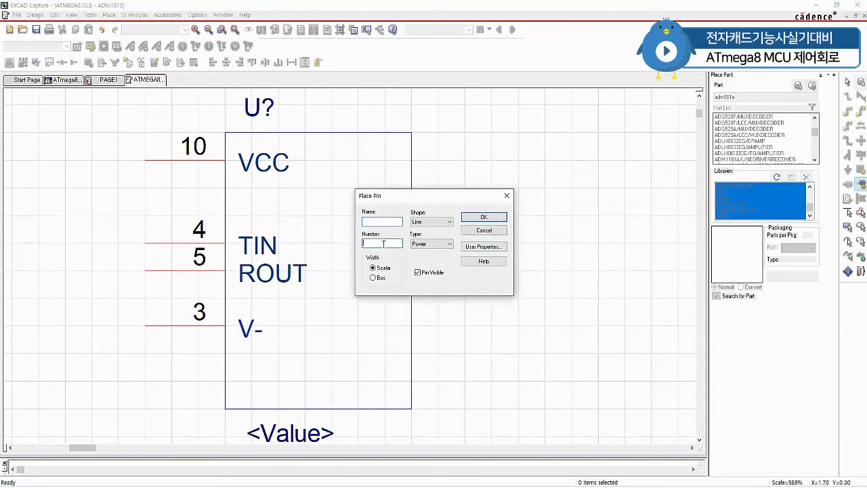
text(1)
click(386, 225)
text(GND)
click(483, 217)
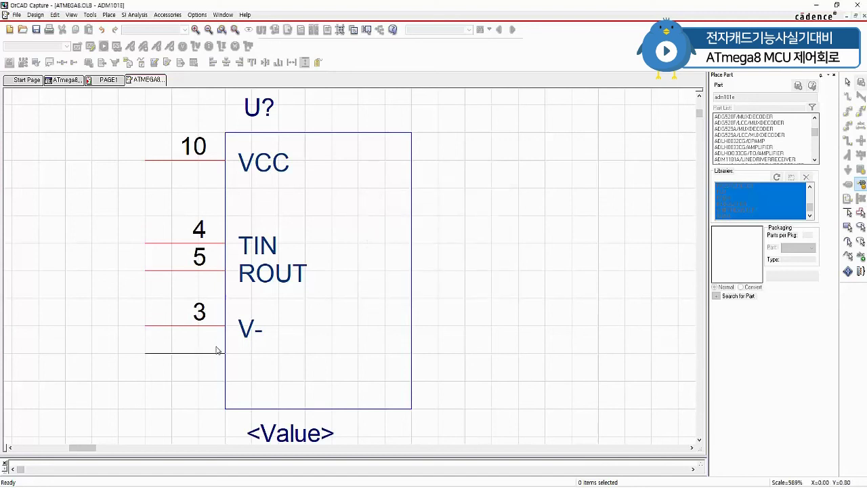
click(214, 382)
key(Escape)
click(477, 259)
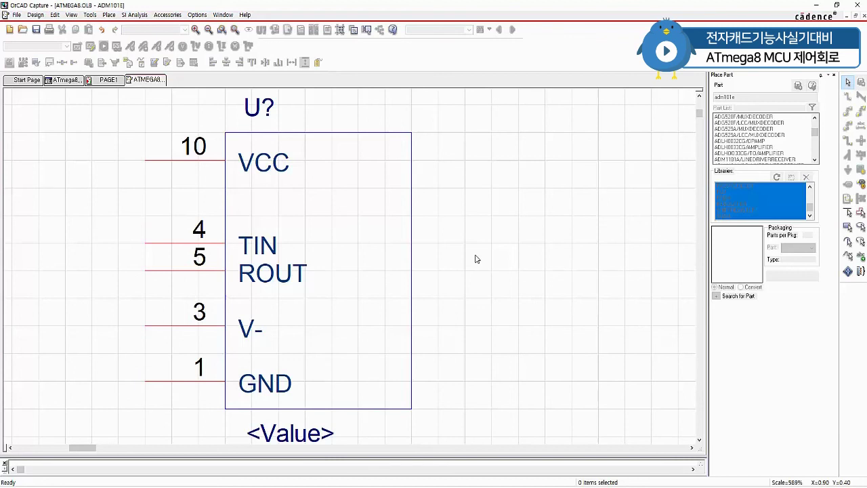
Place Passive pin 7 named TOUT on the body's right edge, level with the VCC pin
key(p)
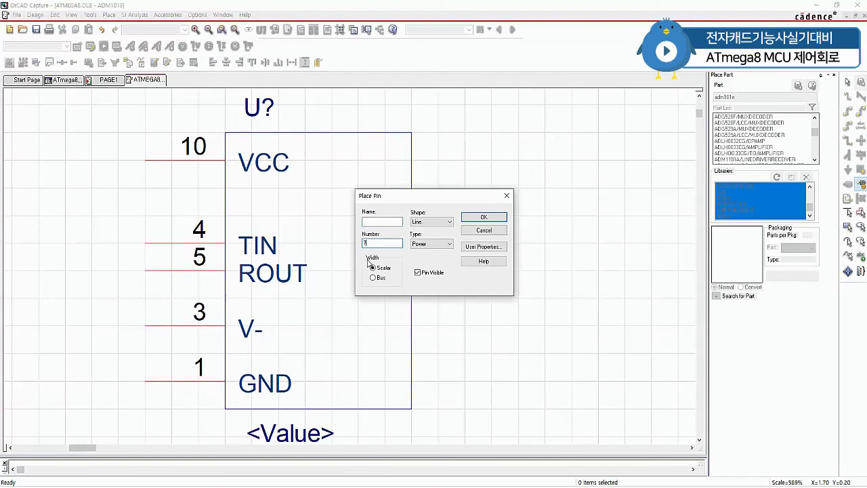
click(382, 224)
text(TOU)
click(431, 243)
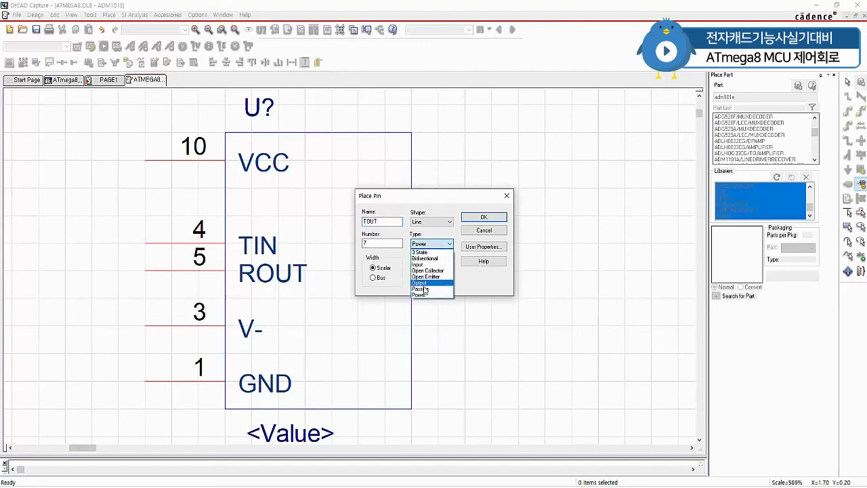
click(425, 288)
click(484, 217)
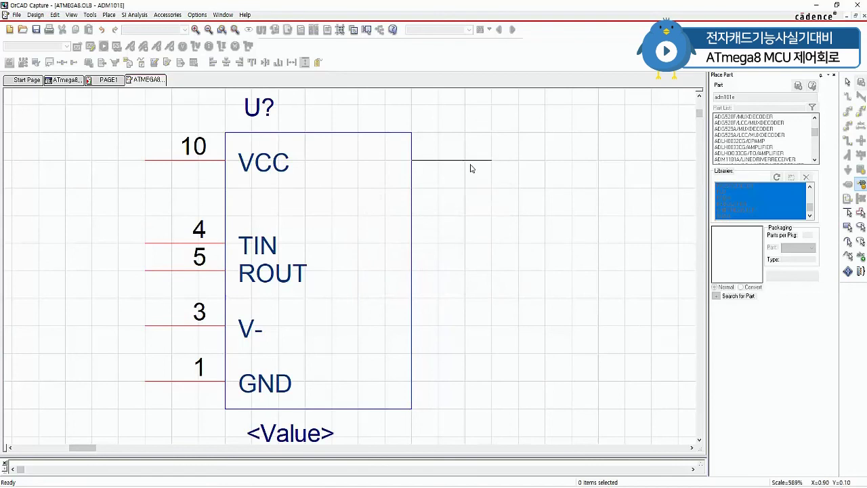
click(472, 168)
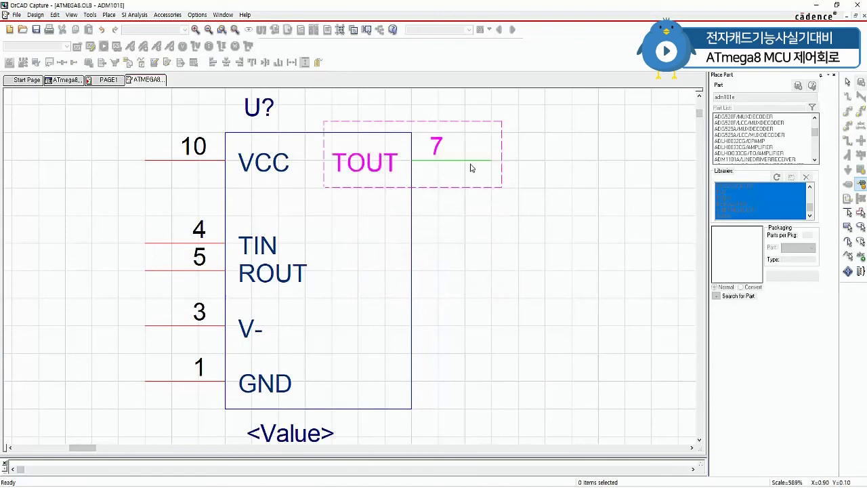
key(Escape)
click(511, 242)
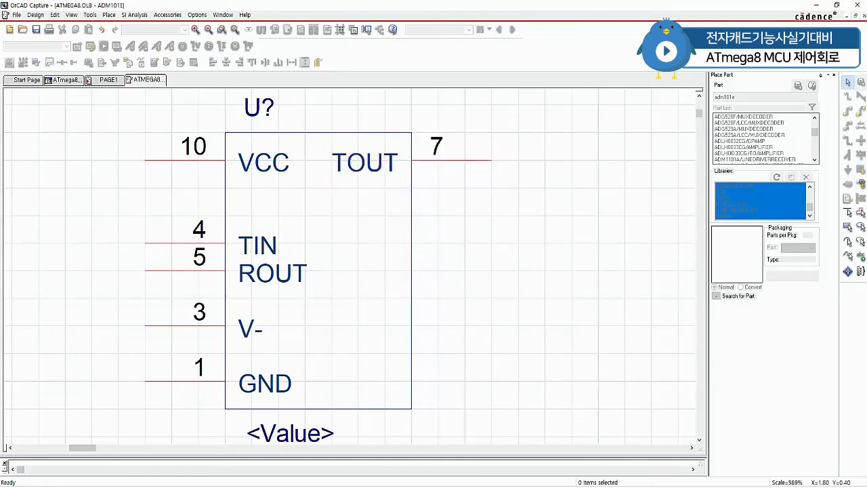
Place Passive pin 6 named RIN on the body's right edge, one grid square below TOUT
click(860, 184)
click(384, 245)
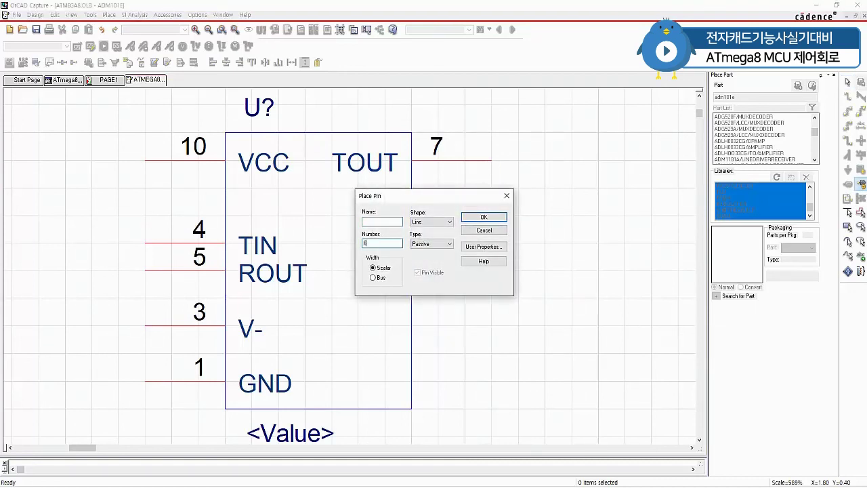
click(383, 223)
text(RIN)
click(481, 218)
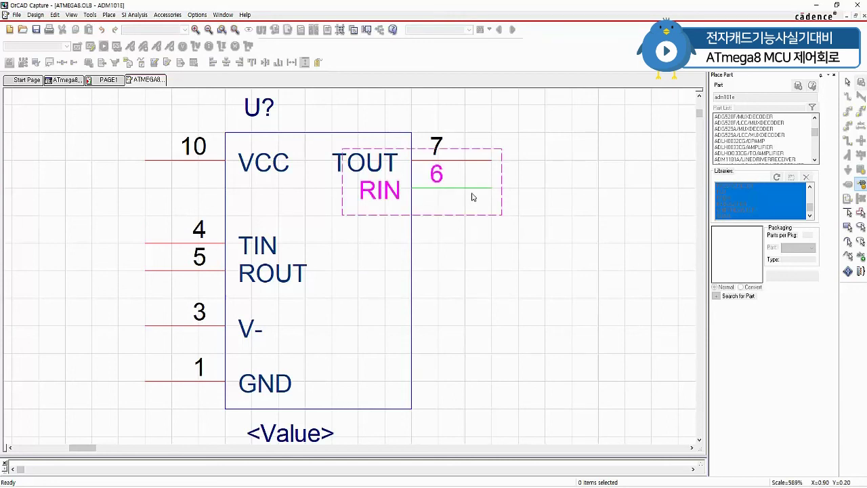
click(472, 197)
key(Escape)
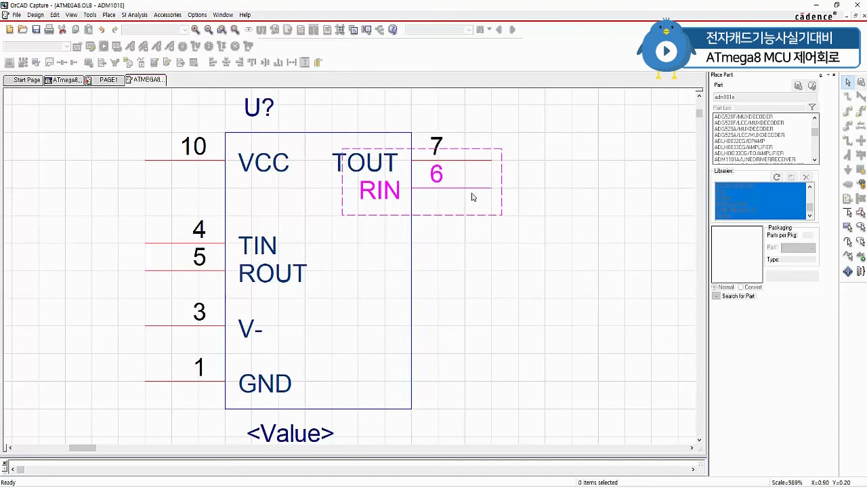
Place Passive pin 9 named C1+ on the body's right edge, level with the TIN pin
click(861, 184)
click(390, 244)
text(9)
click(374, 223)
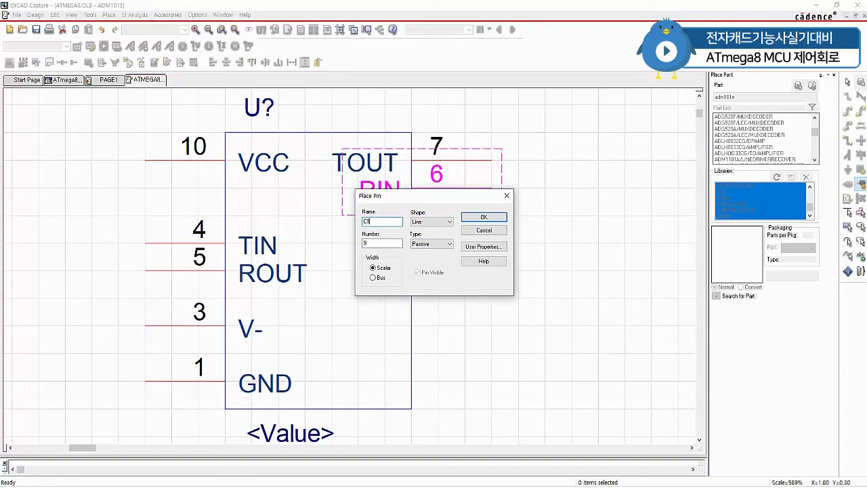
text(C1+)
click(478, 218)
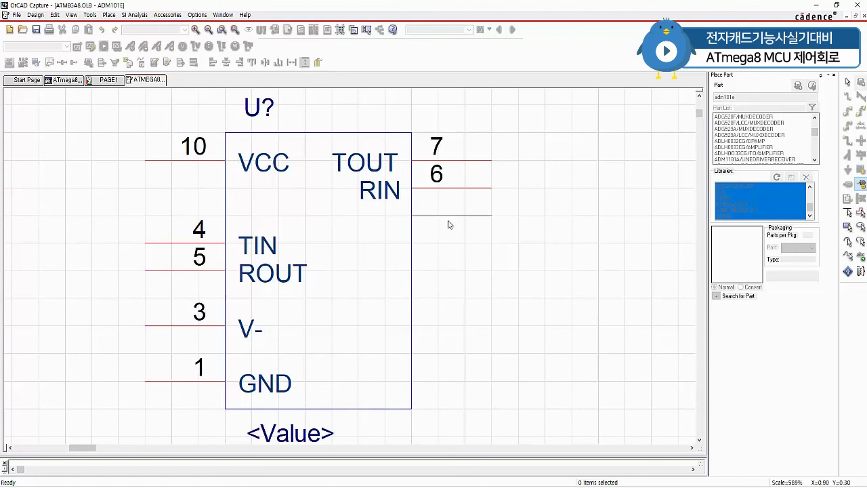
click(445, 243)
key(Escape)
Place Passive pin 2 named C1- on the body's right edge, two grid squares below C1+
click(861, 183)
click(386, 246)
text(2)
click(380, 223)
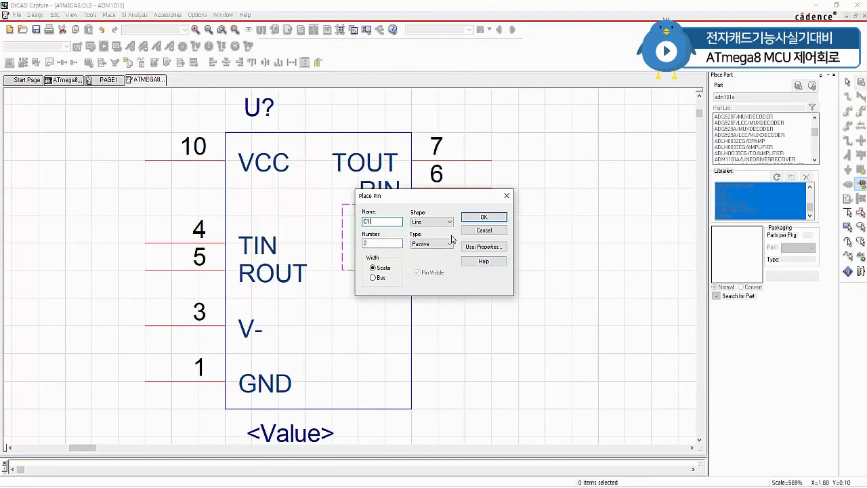
click(483, 218)
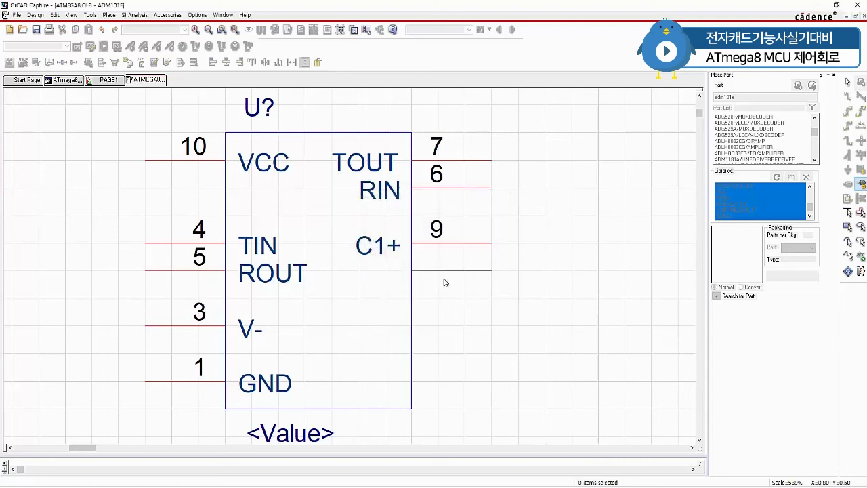
click(442, 305)
key(Escape)
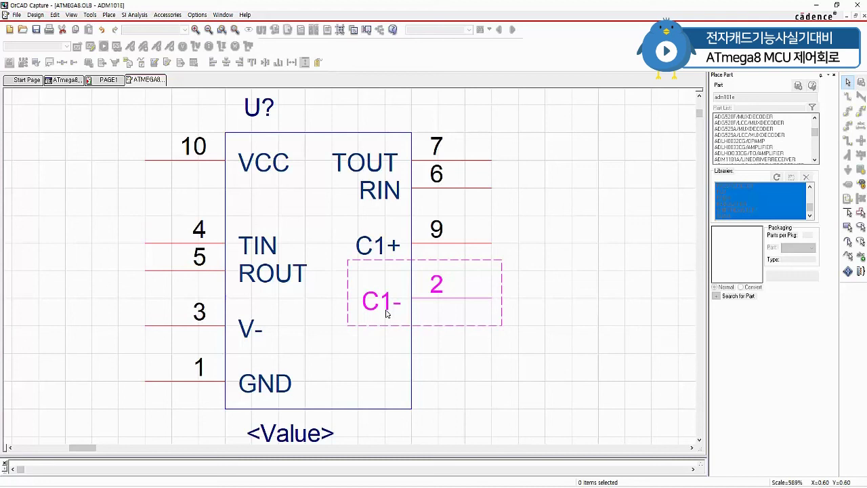
Place Passive pin 8 named SD on the body's right edge, level with GND, and move the C1- pin down level with V-
text(p)
text(SD)
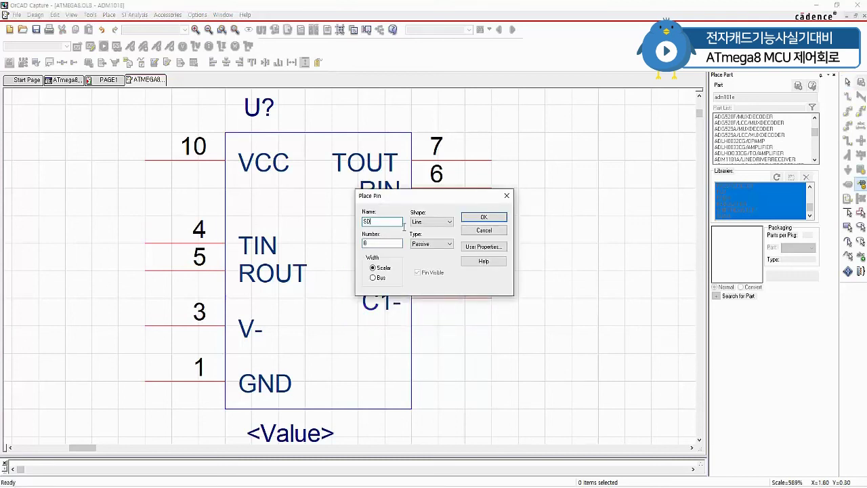
key(Return)
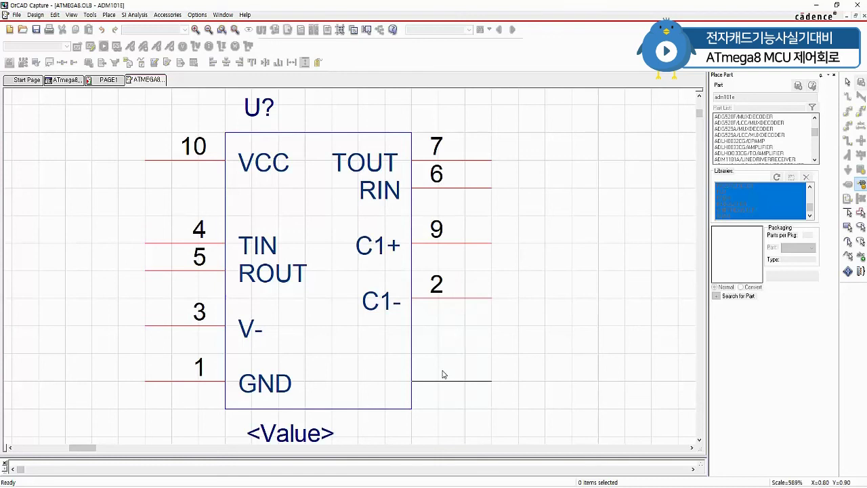
click(442, 374)
key(Escape)
Set the part's displayed value text below the body to ADM101E
double_click(301, 426)
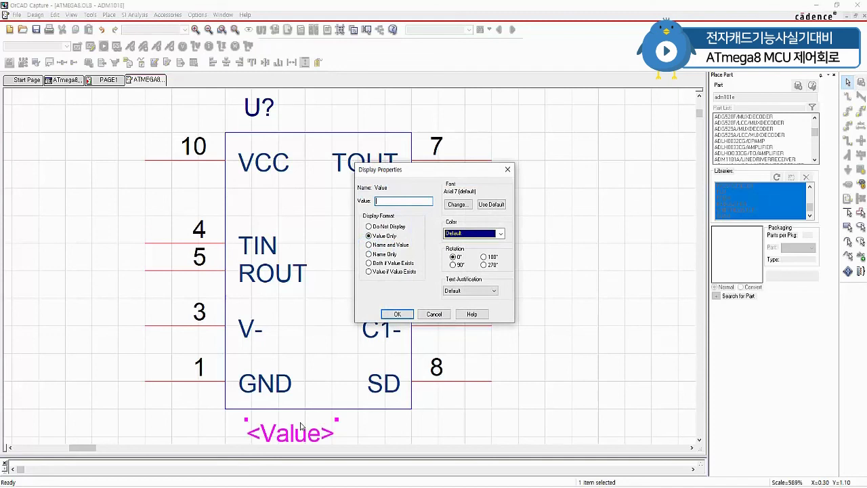
text(ADM101E)
click(397, 313)
click(585, 306)
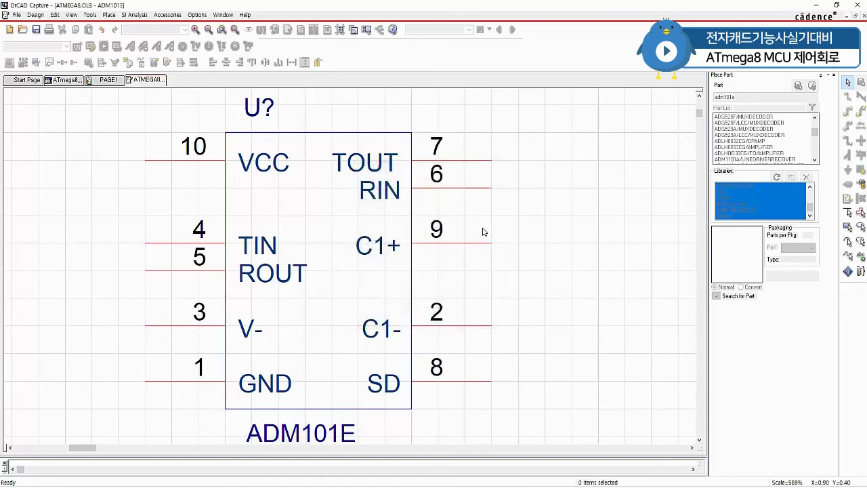
Close the ADM101E part editor and save the changes to the part
right_click(144, 82)
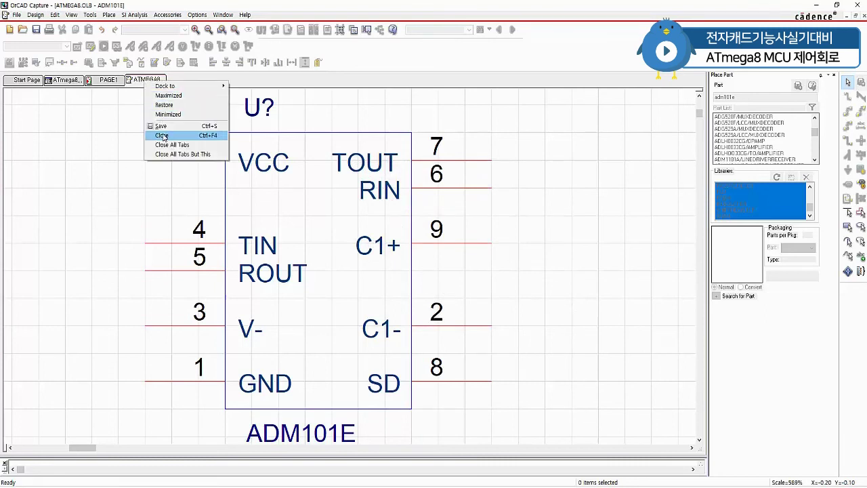
click(159, 135)
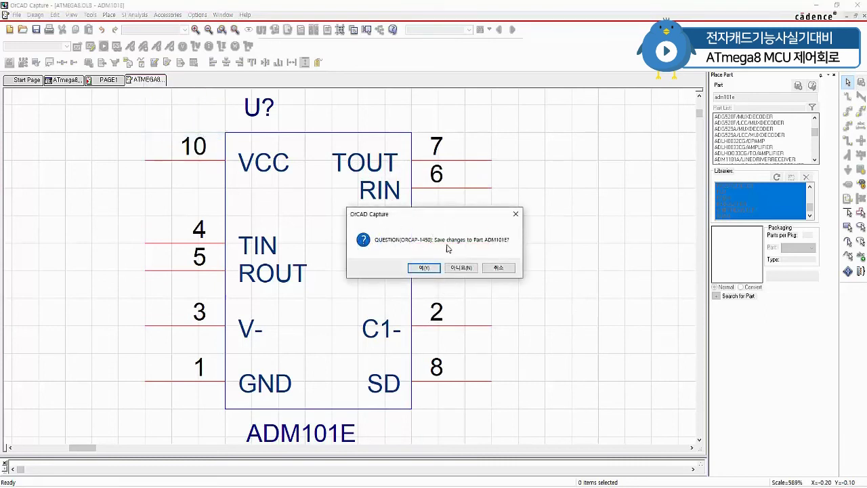
click(421, 268)
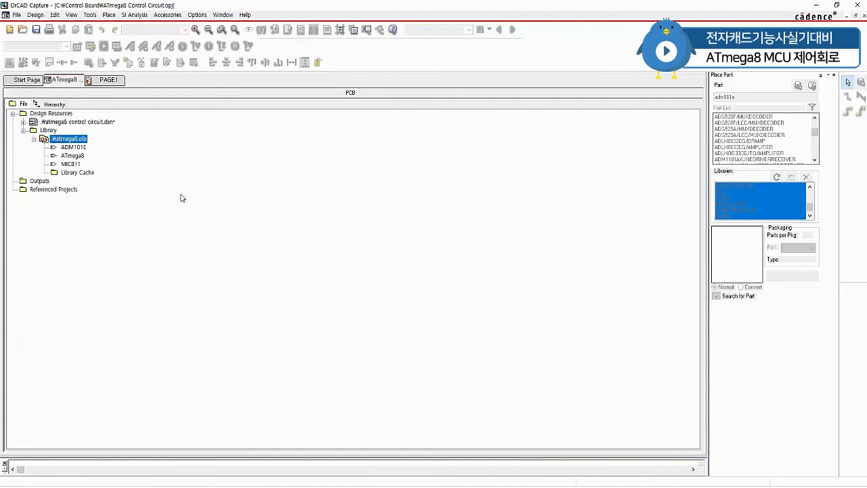